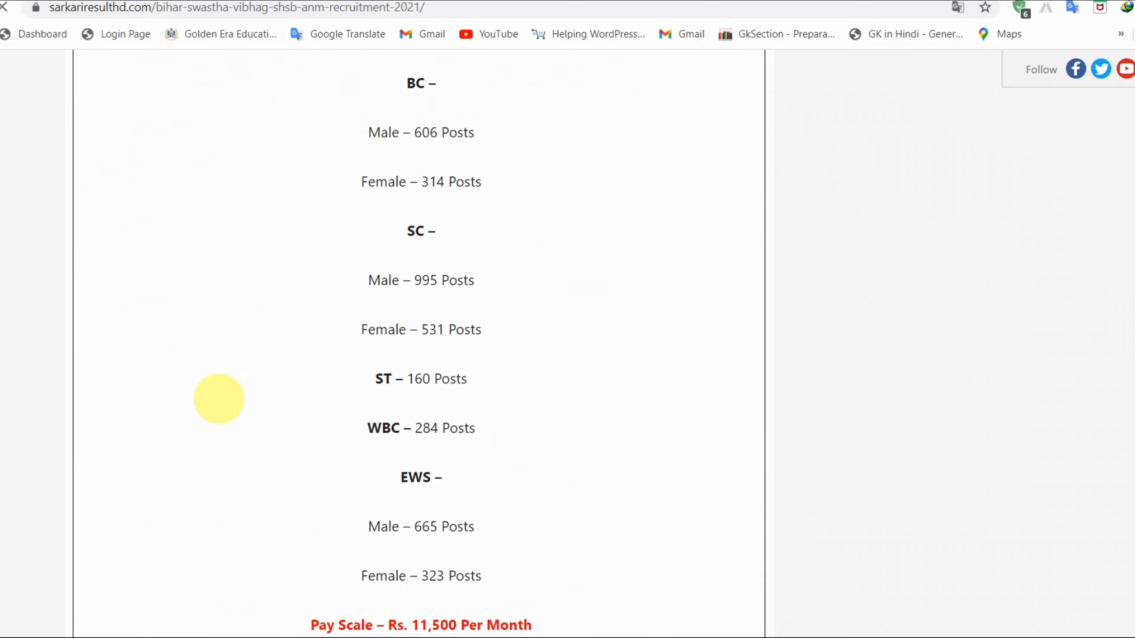
# - Scroll the ANM Recruitment 2021 article past the vacancy counts and pay scale to Important Links
pyautogui.scroll(-5, 219, 399)
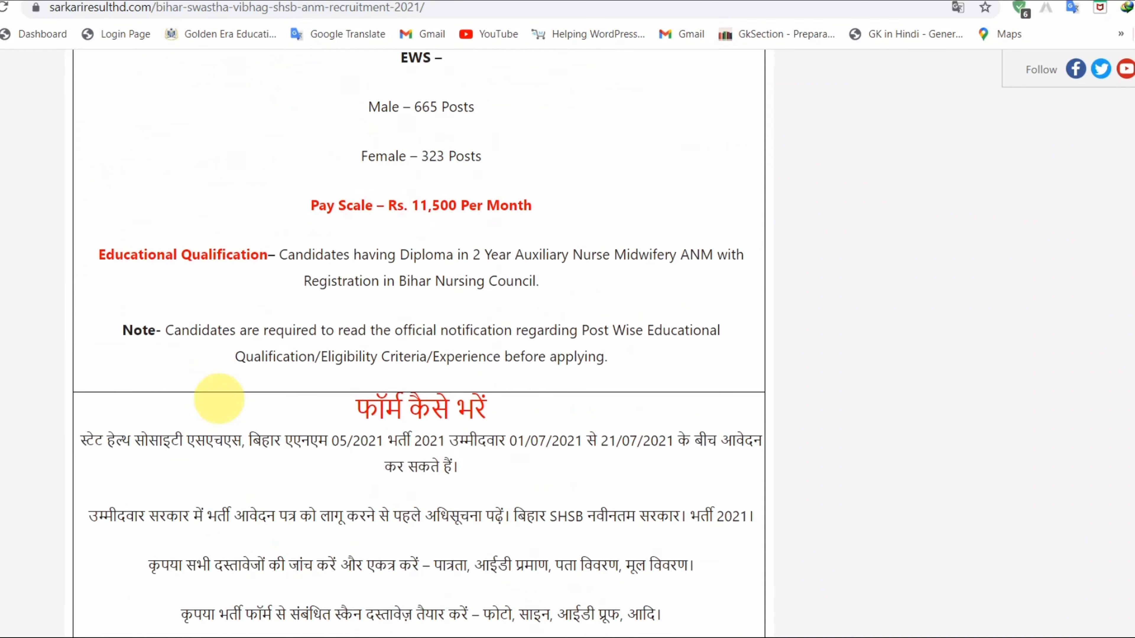
pyautogui.scroll(-4, 269, 399)
pyautogui.scroll(-3, 322, 400)
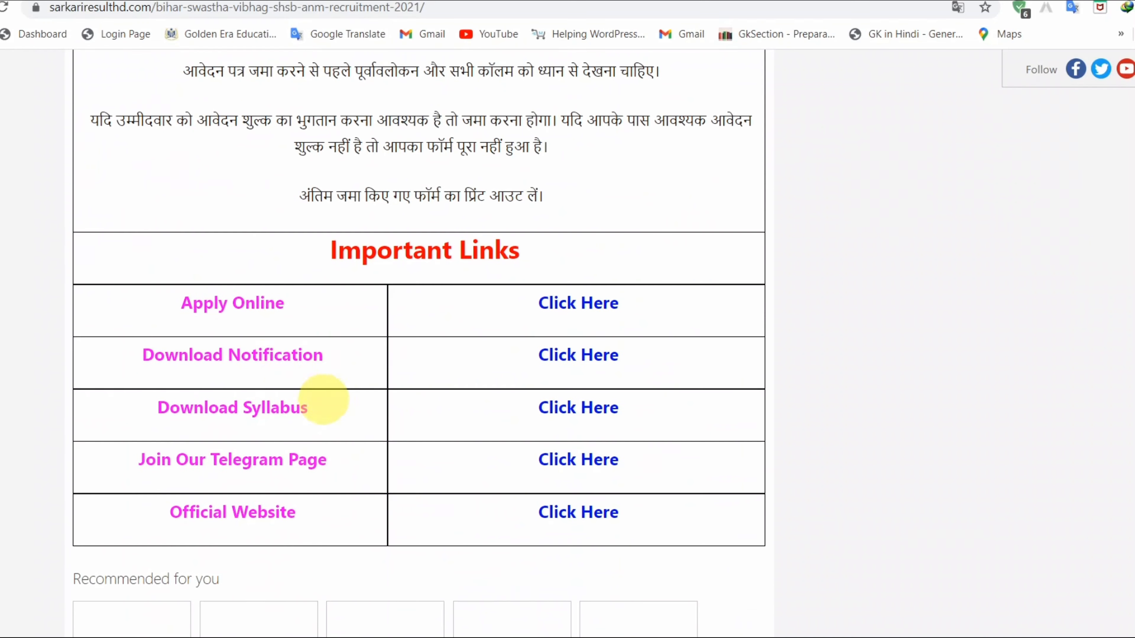
# - Download the 2.70 MB 'Advt No 05_2021 Detailed Instruction_2.pdf' notification via IDM and open it
pyautogui.moveTo(127, 355); pyautogui.dragTo(326, 350)
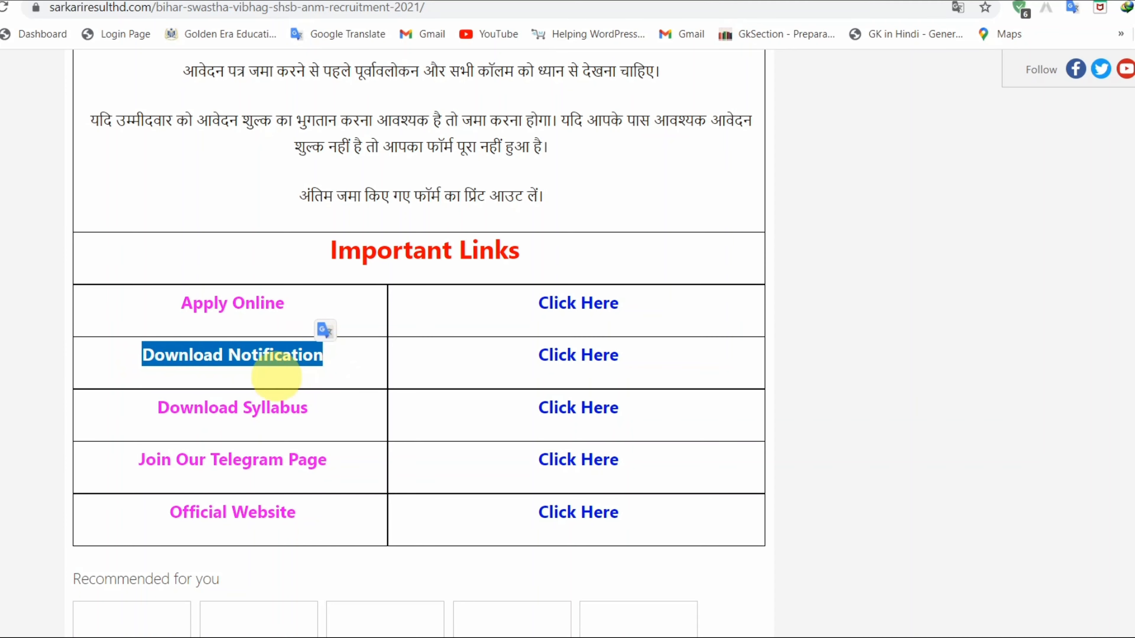
pyautogui.click(600, 358)
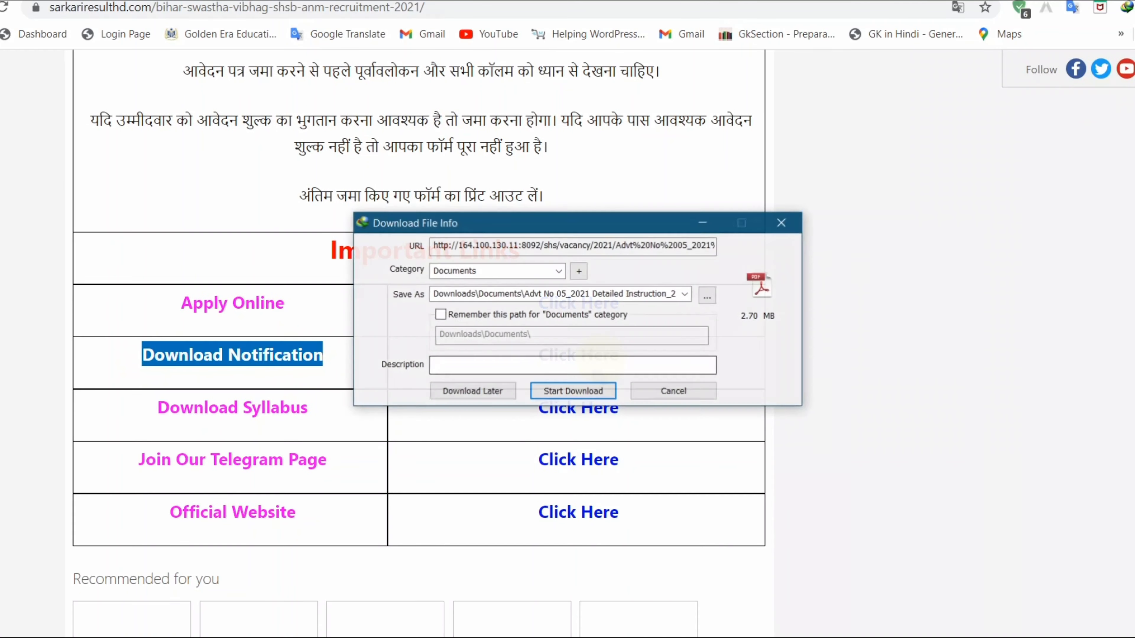
pyautogui.click(576, 393)
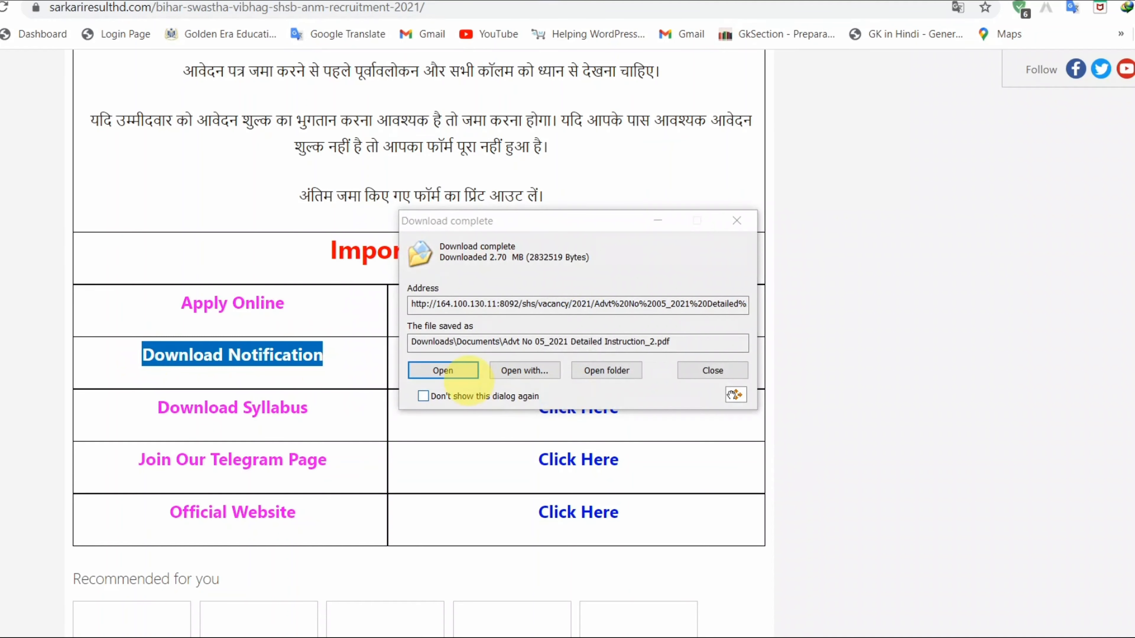
pyautogui.click(451, 370)
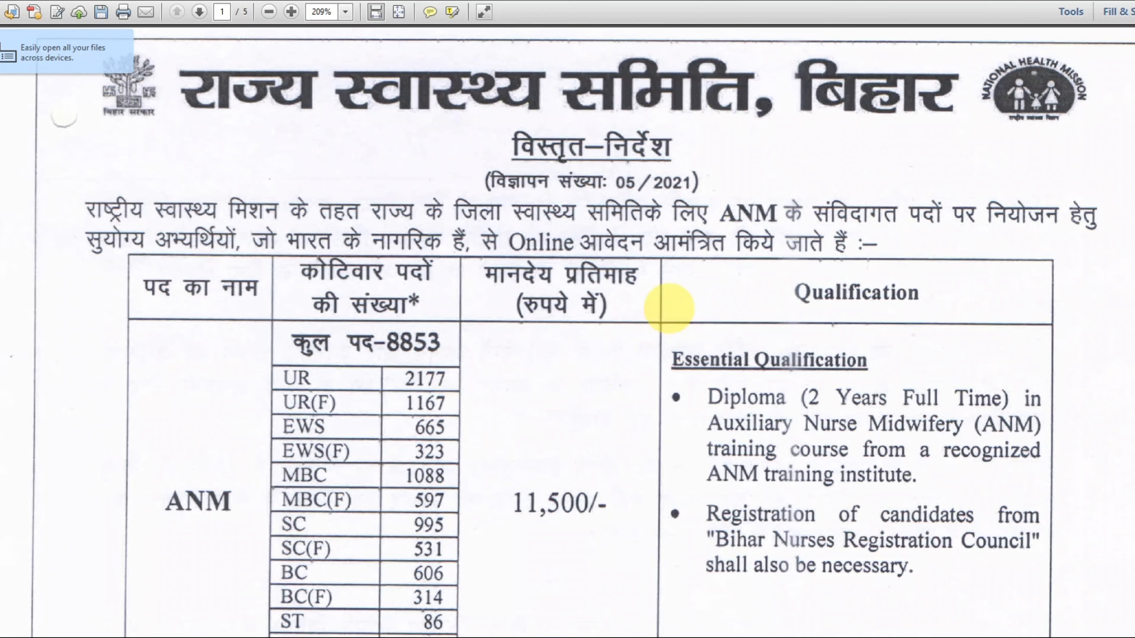
# - Mark the 8853 total posts, UR–WBC category counts, 11,500/- pay, and the ANM diploma and Nursing Council requirements
pyautogui.scroll(-3, 668, 309)
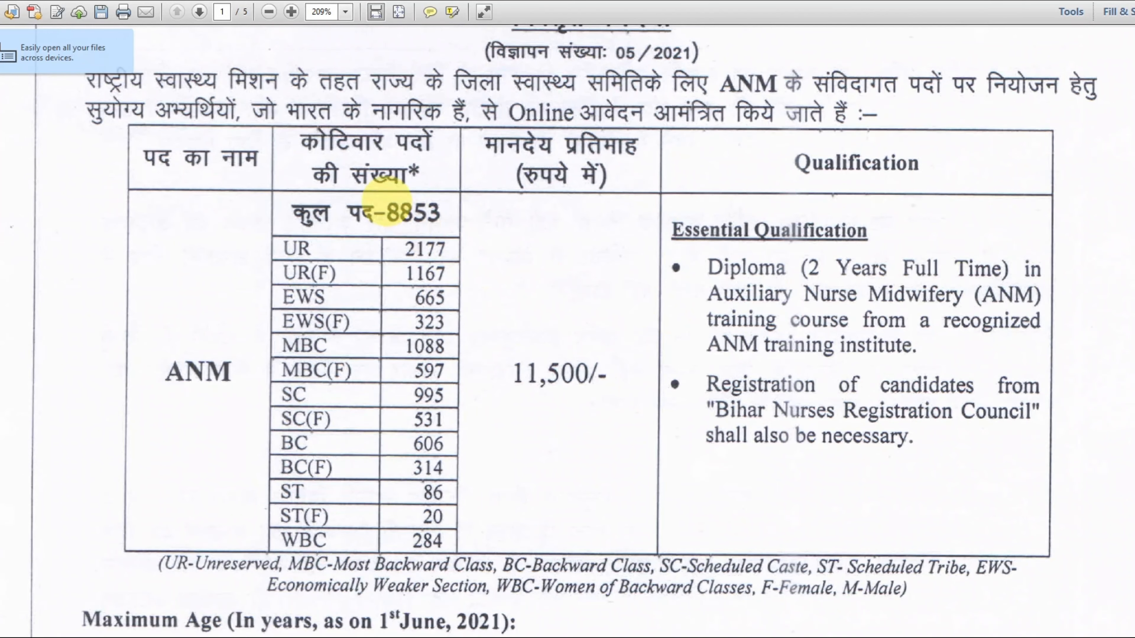
pyautogui.moveTo(397, 228); pyautogui.dragTo(454, 214)
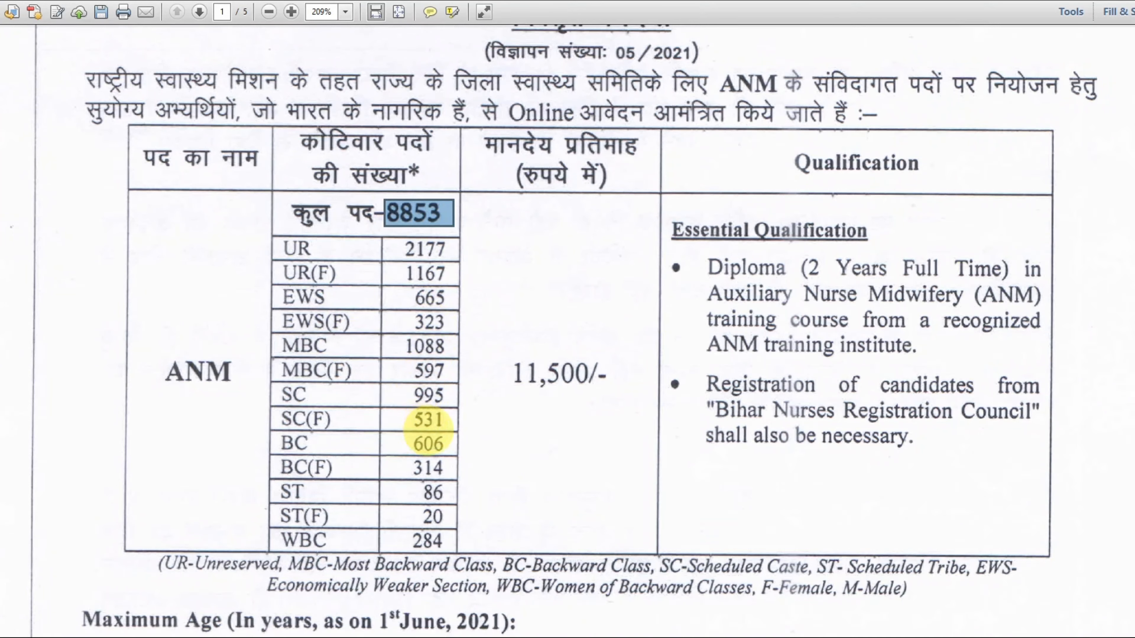
pyautogui.moveTo(267, 224); pyautogui.dragTo(441, 549)
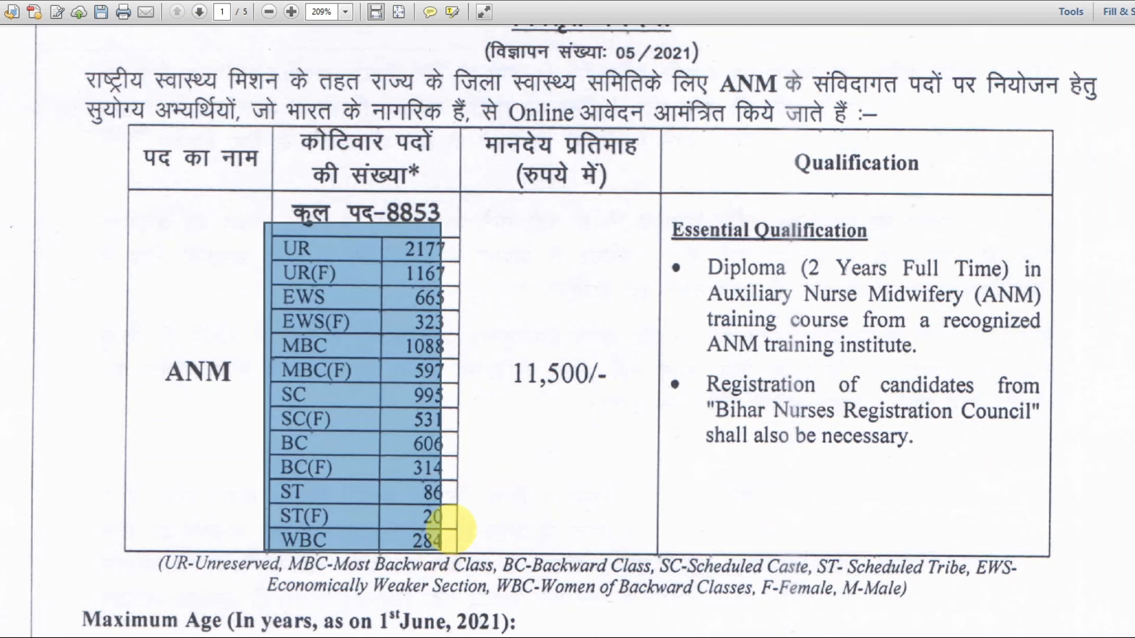
pyautogui.moveTo(491, 313); pyautogui.dragTo(615, 434)
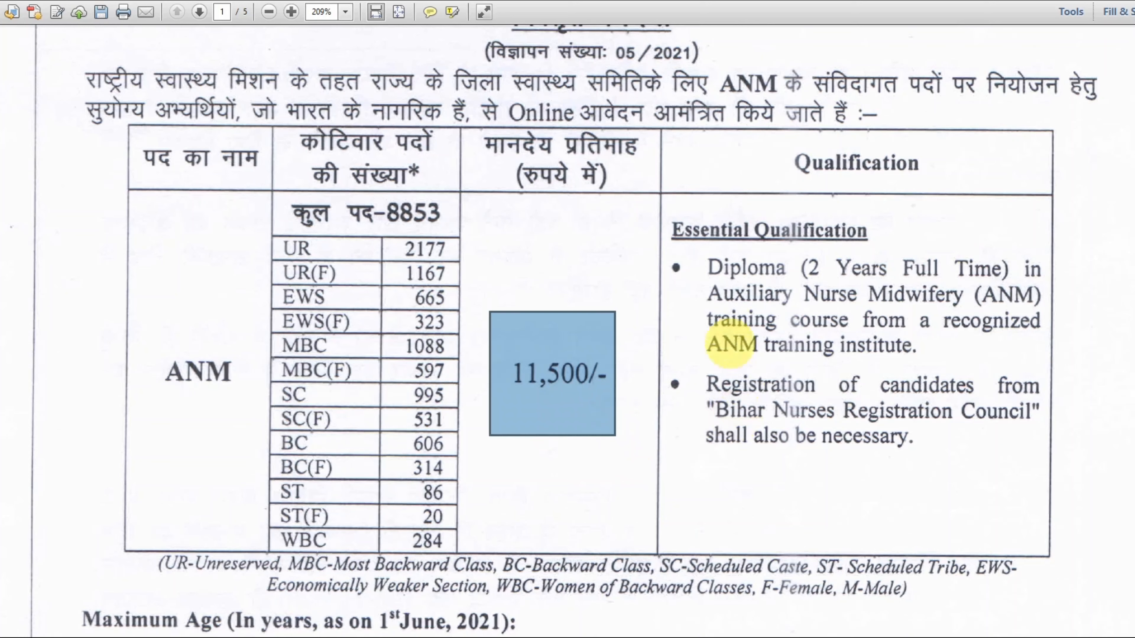
pyautogui.moveTo(701, 254); pyautogui.dragTo(1036, 356)
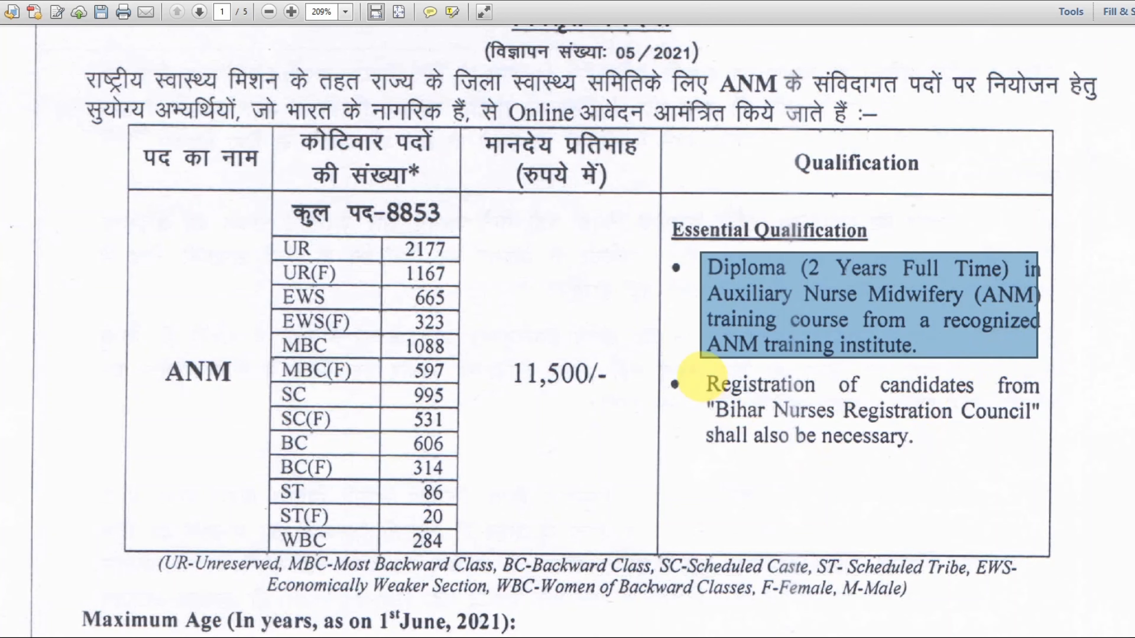
pyautogui.moveTo(701, 376); pyautogui.dragTo(1019, 451)
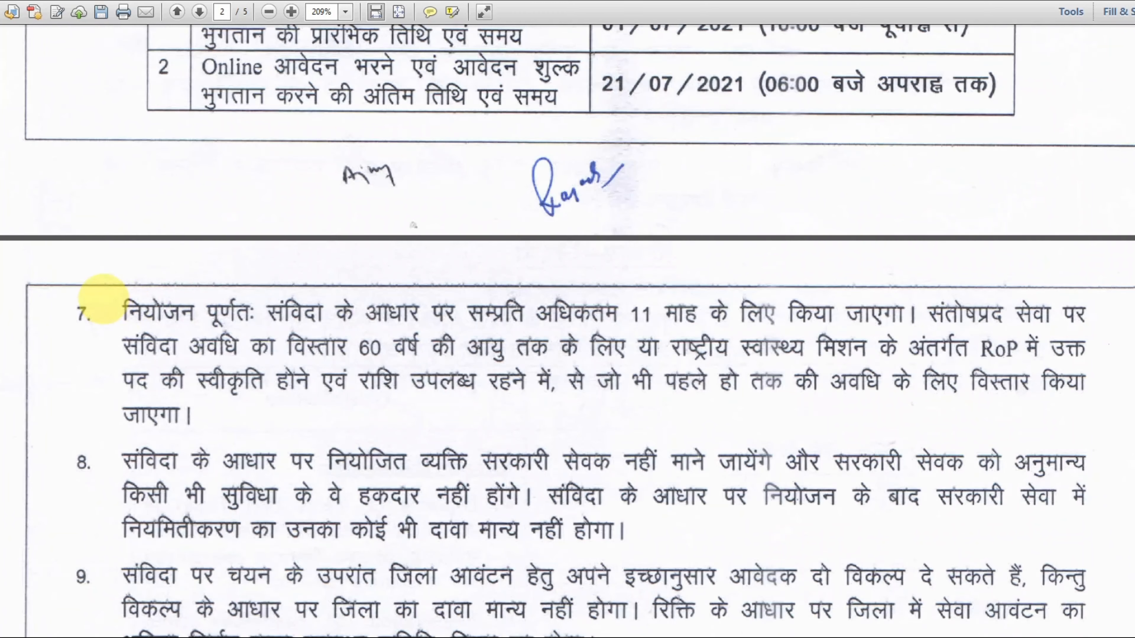
# - Mark item 7's 11-month contract, satisfactory-service and age-60 extension phrases, then reservation clause (viii)
pyautogui.moveTo(103, 298); pyautogui.dragTo(921, 336)
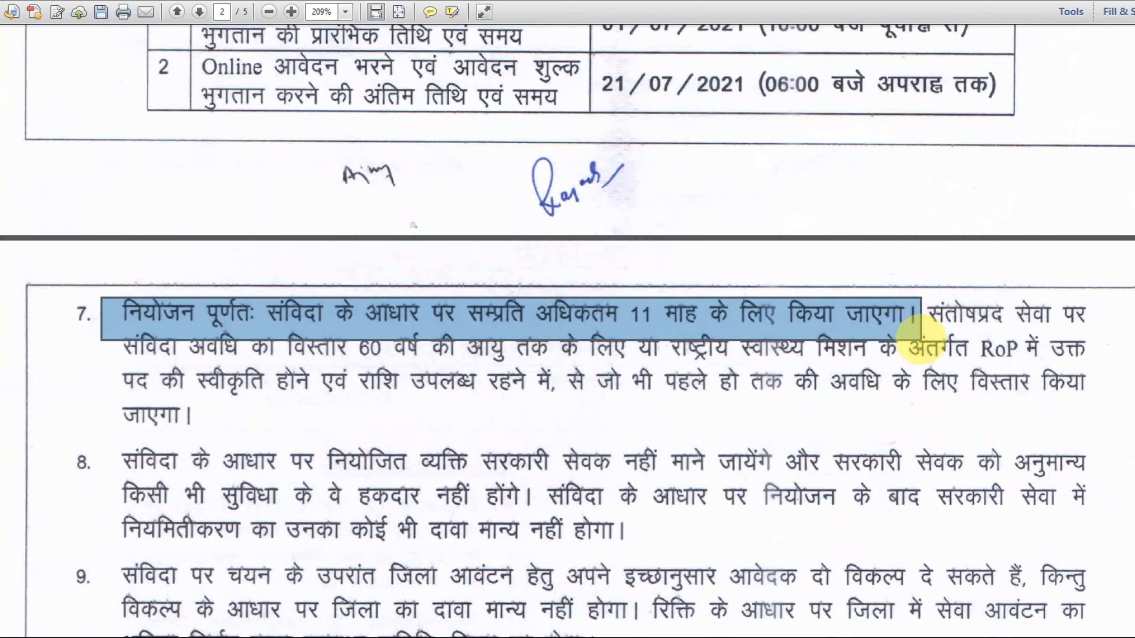
pyautogui.moveTo(932, 297); pyautogui.dragTo(1075, 333)
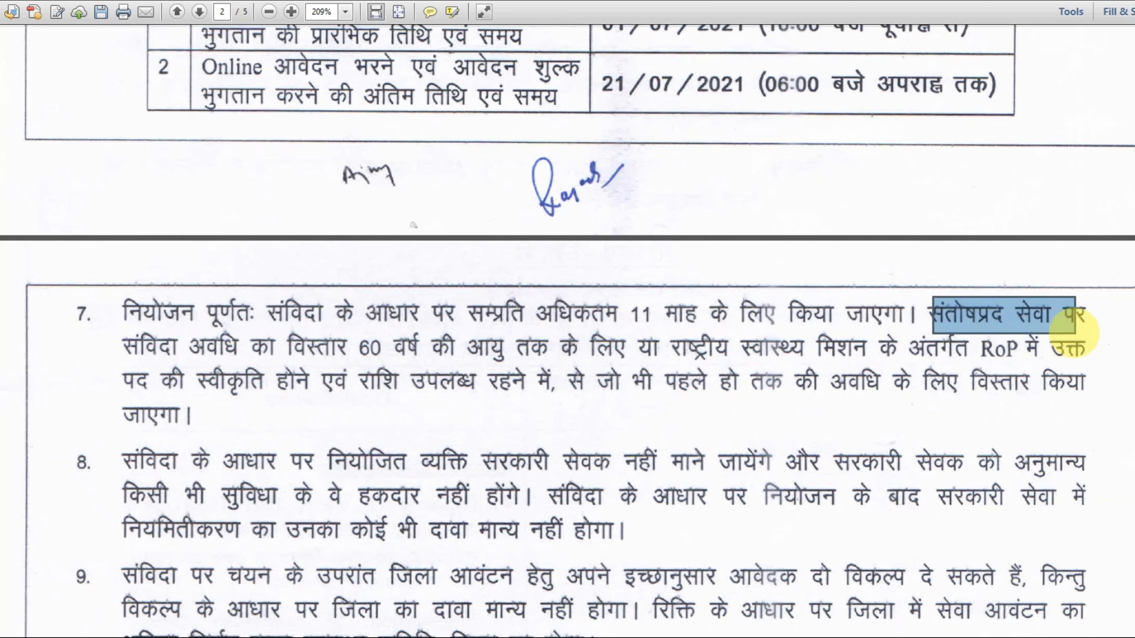
pyautogui.moveTo(263, 330); pyautogui.dragTo(506, 366)
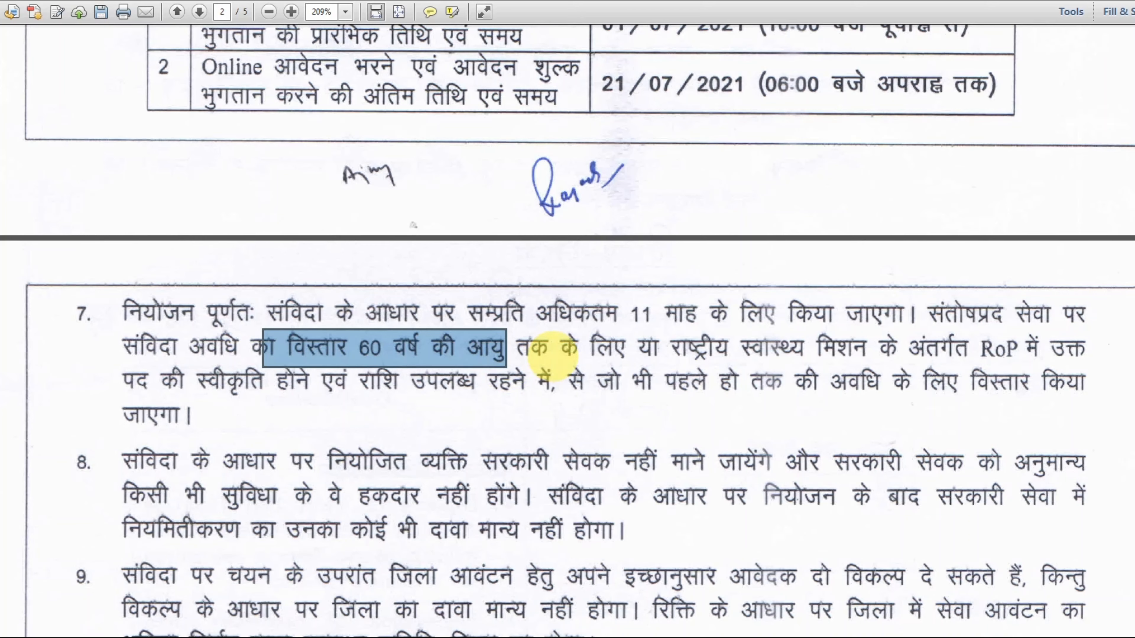
pyautogui.scroll(-20, 553, 355)
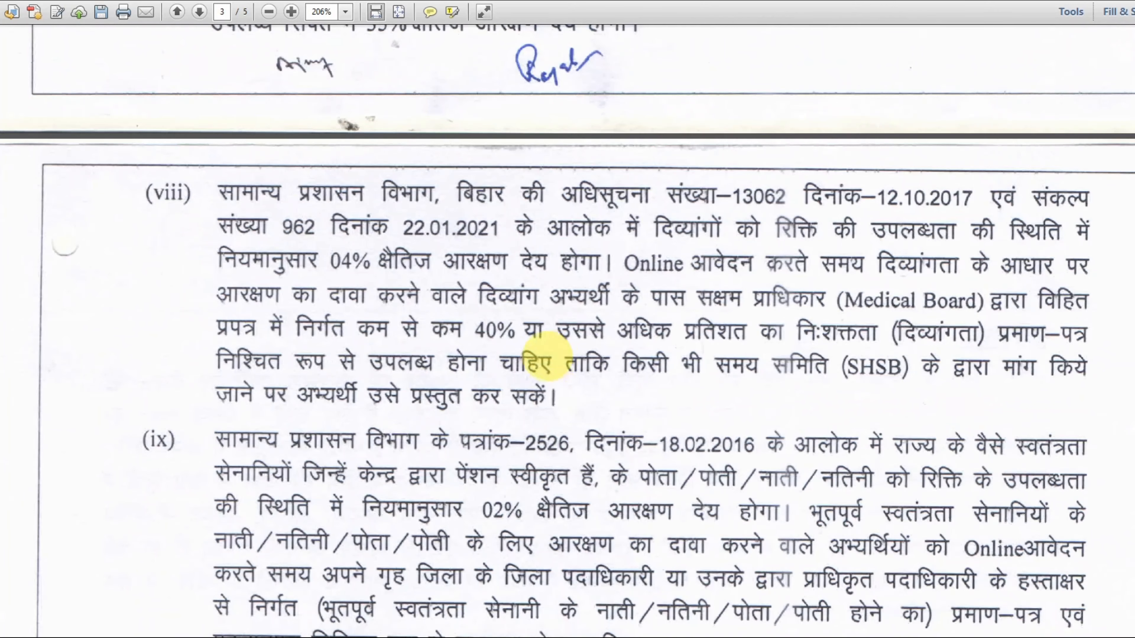
pyautogui.moveTo(206, 177); pyautogui.dragTo(990, 628)
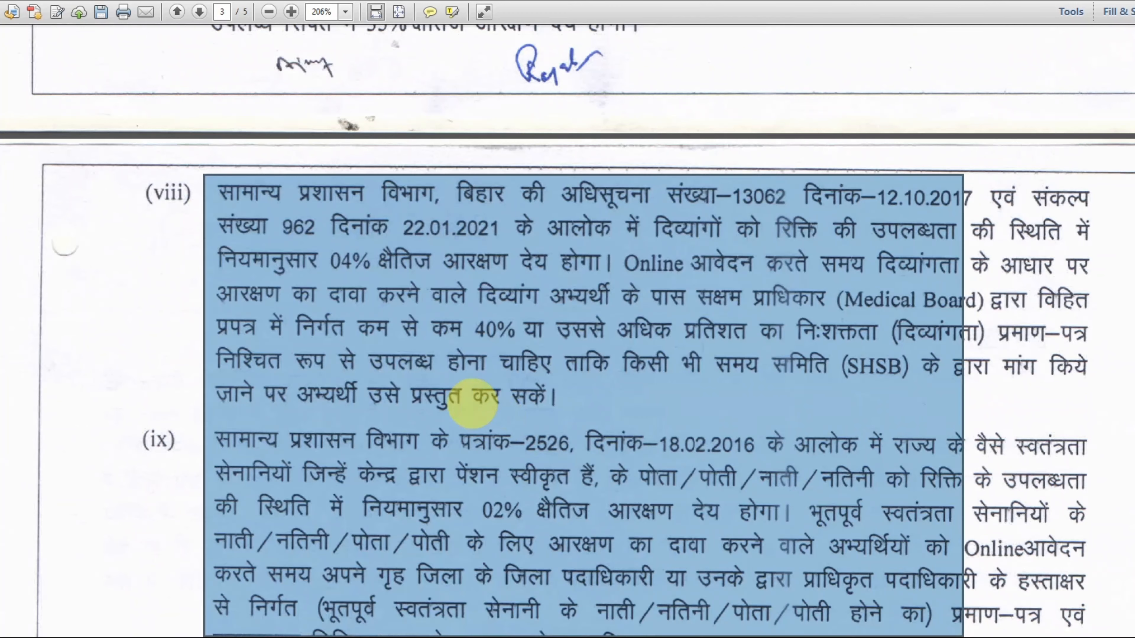
# - Mark reservation clauses (viii) and (ix) and clause (x) on reservation category changes
pyautogui.click(472, 404)
pyautogui.scroll(-4, 182, 380)
pyautogui.scroll(-5, 182, 381)
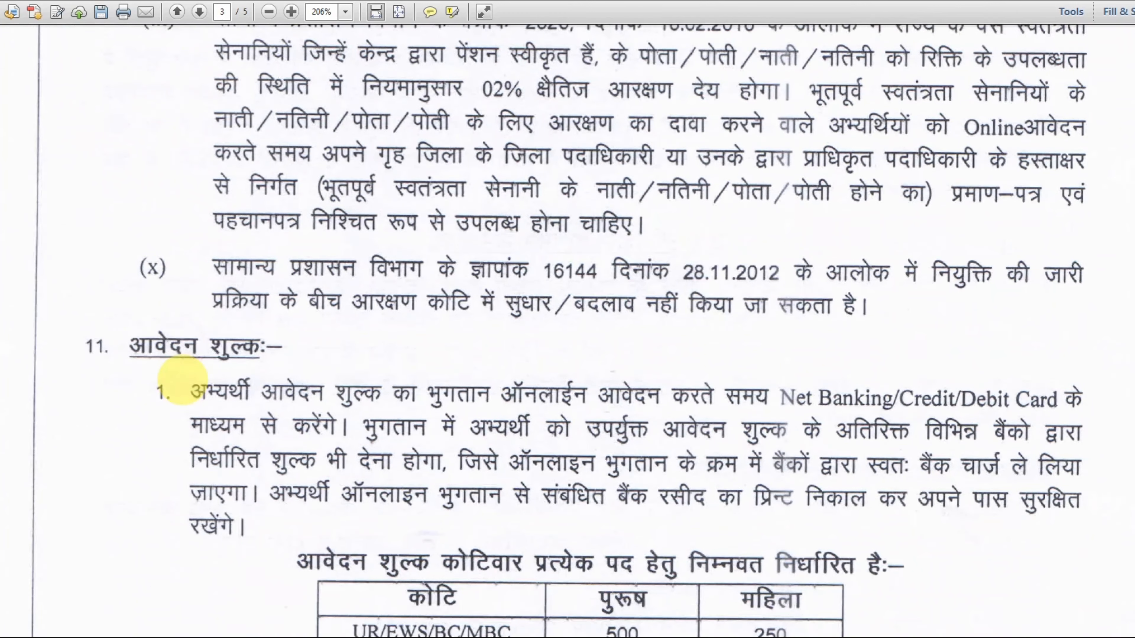
pyautogui.moveTo(202, 238); pyautogui.dragTo(709, 340)
# - Mark the fee table: 500 for UR/EWS/BC/MBC men, 250 for women, SC/ST and दिव्यांग candidates
pyautogui.scroll(-4, 659, 387)
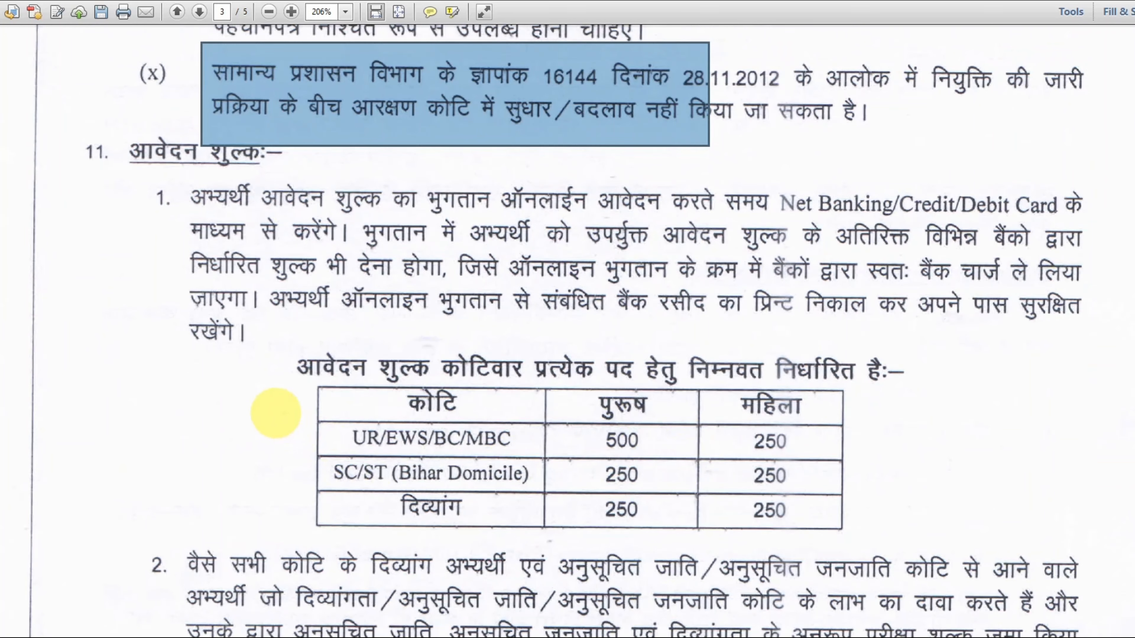
pyautogui.moveTo(275, 412); pyautogui.dragTo(857, 544)
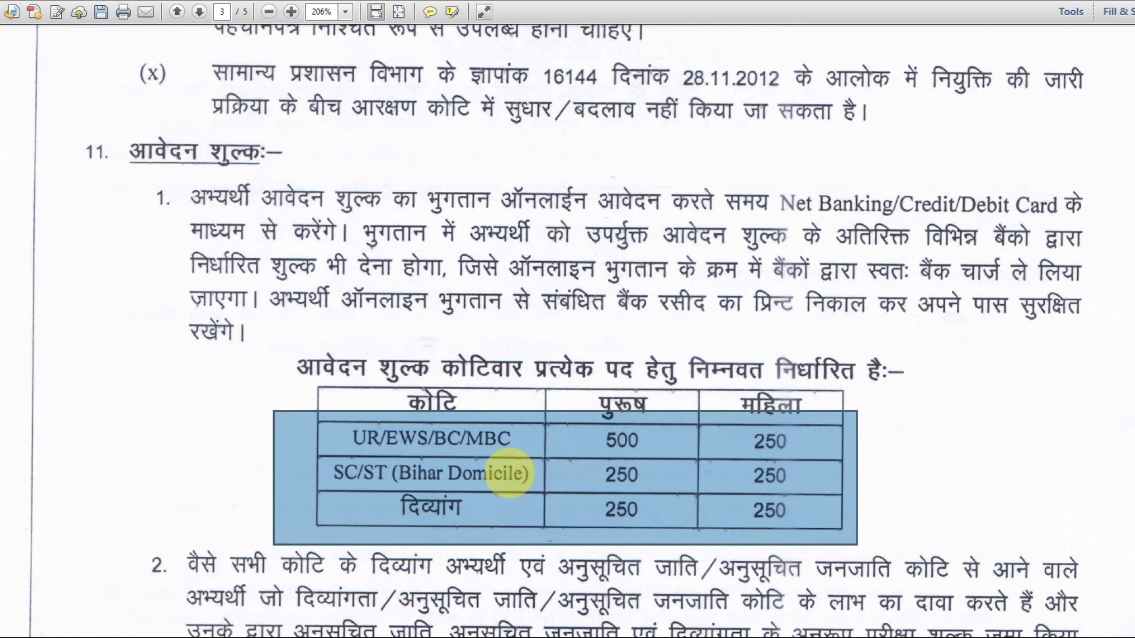
pyautogui.moveTo(590, 430); pyautogui.dragTo(651, 462)
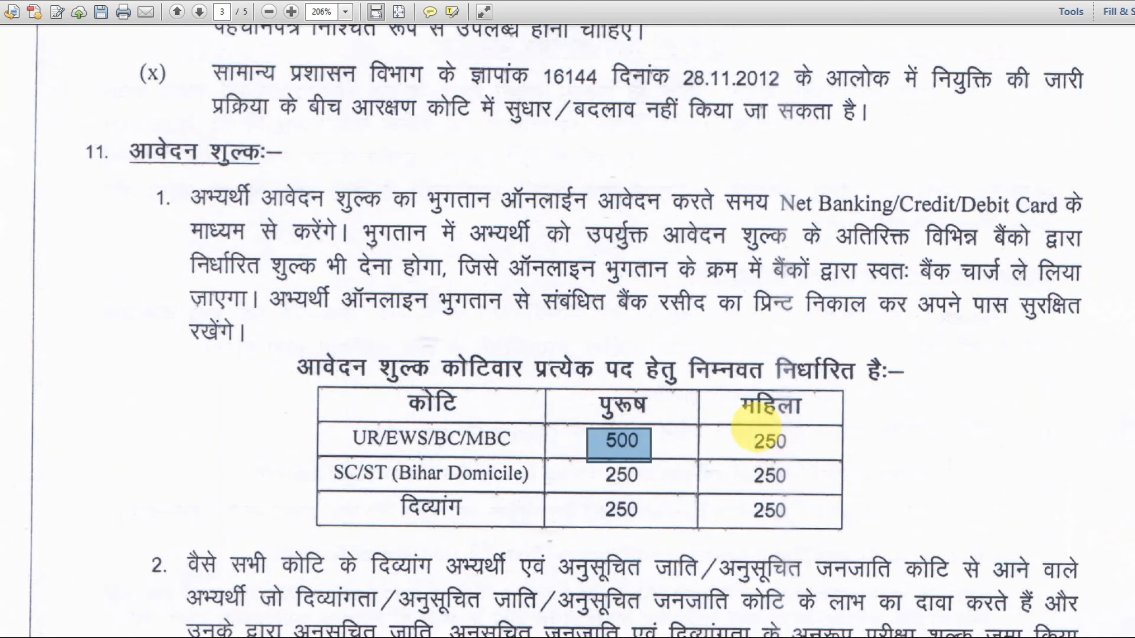
pyautogui.moveTo(741, 430); pyautogui.dragTo(808, 460)
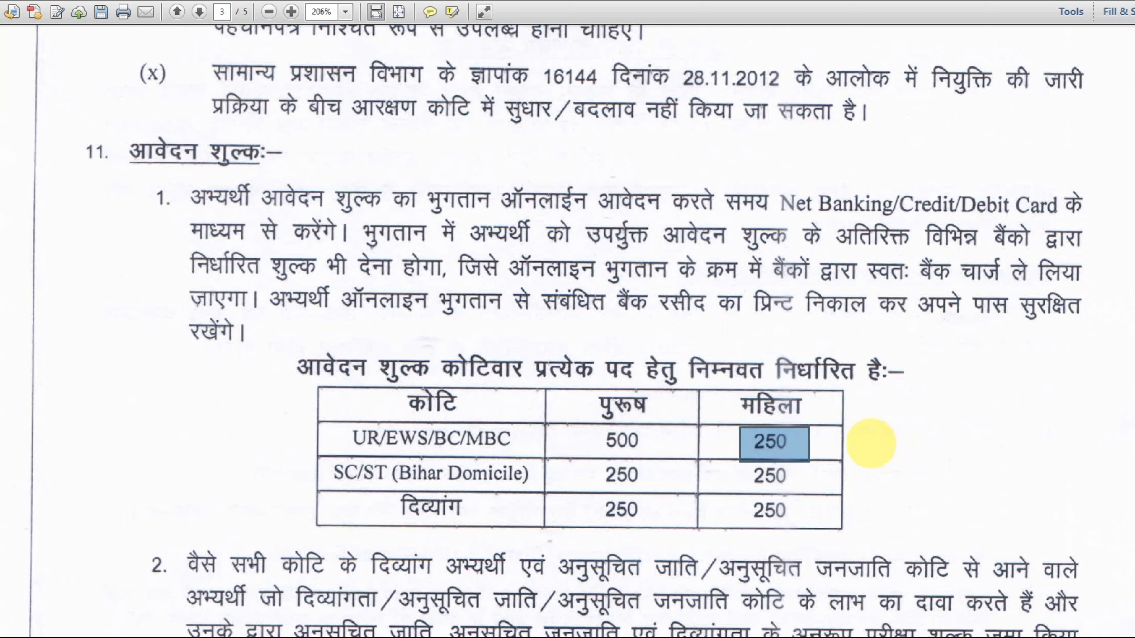
pyautogui.moveTo(586, 464); pyautogui.dragTo(656, 487)
pyautogui.moveTo(727, 466); pyautogui.dragTo(805, 492)
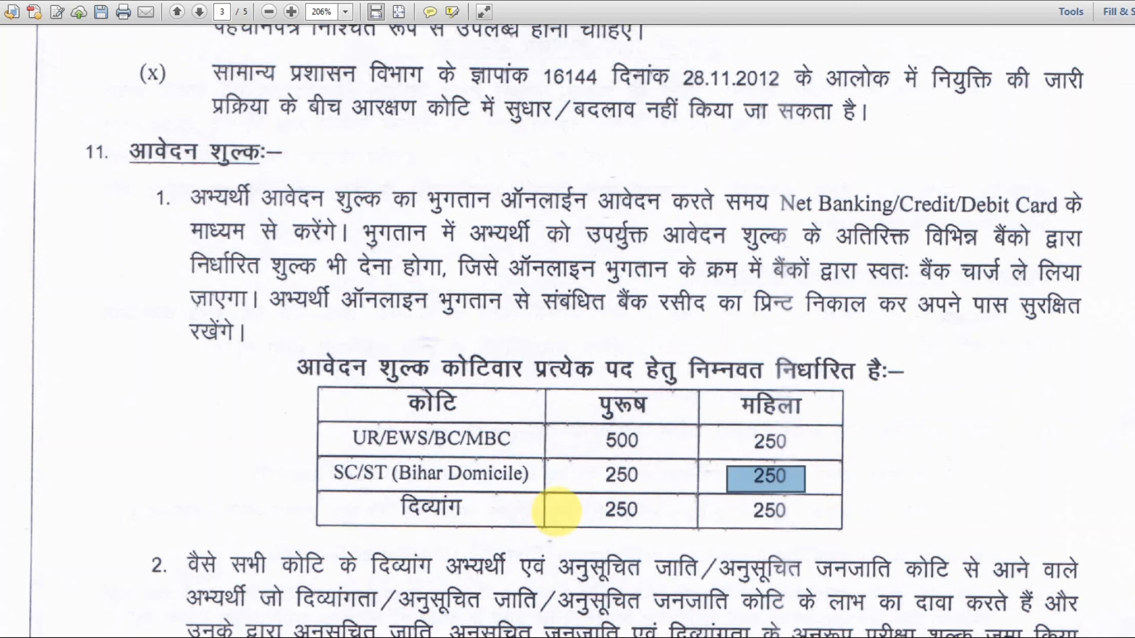
pyautogui.moveTo(585, 490); pyautogui.dragTo(804, 532)
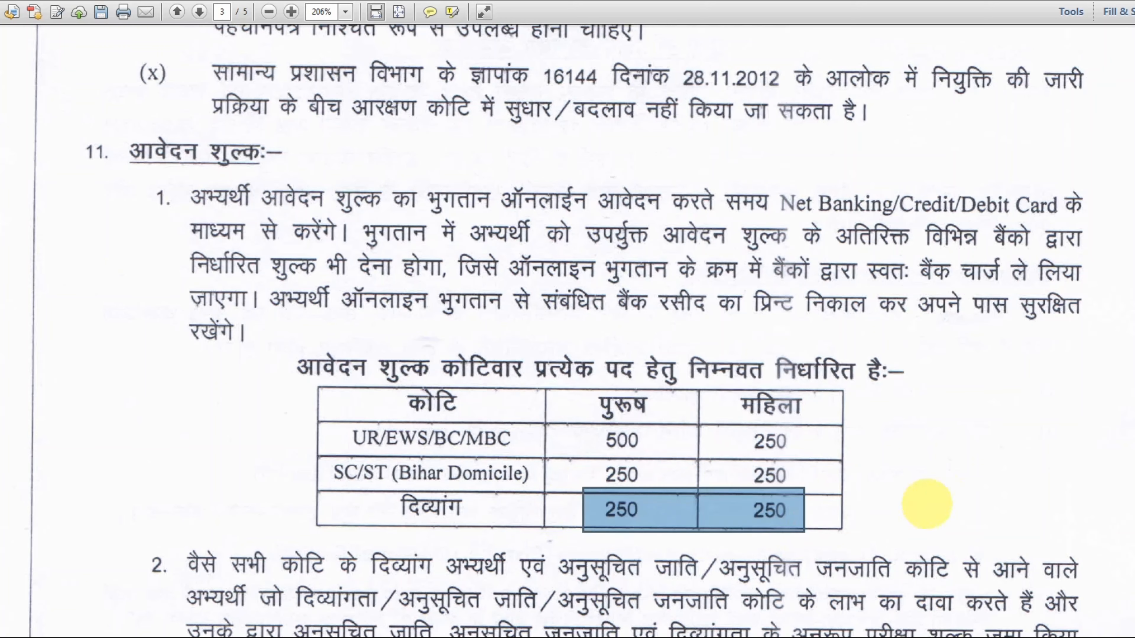
pyautogui.scroll(-3, 947, 507)
pyautogui.scroll(-8, 947, 493)
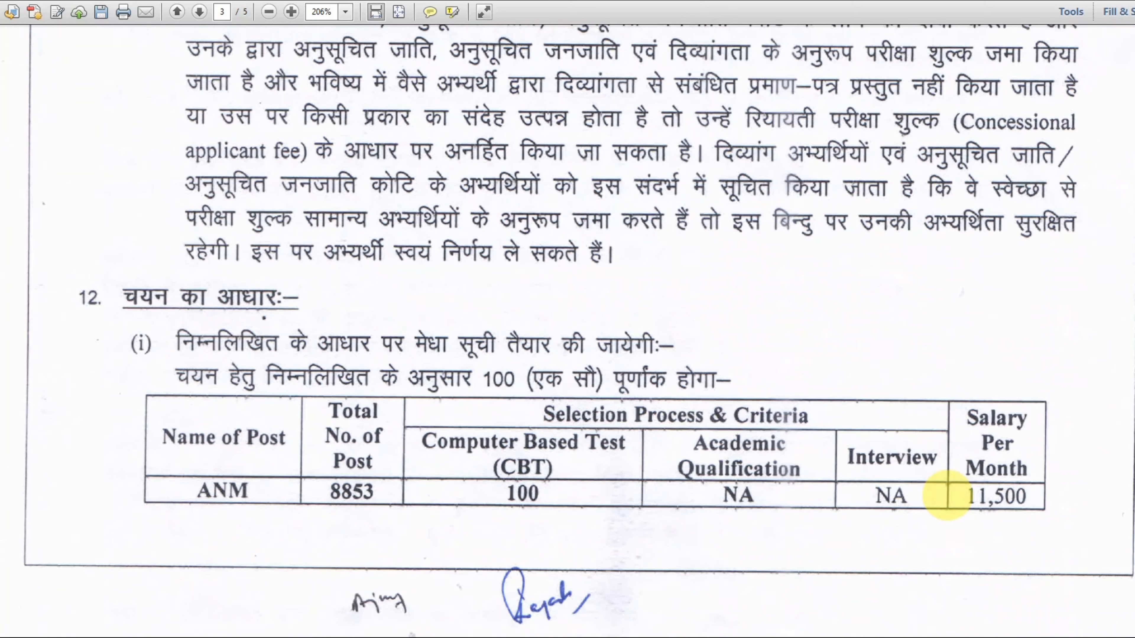
# - Mark section 12's 100-mark CBT column and the Academic Qualification and Interview columns
pyautogui.scroll(-2, 947, 496)
pyautogui.scroll(-4, 947, 495)
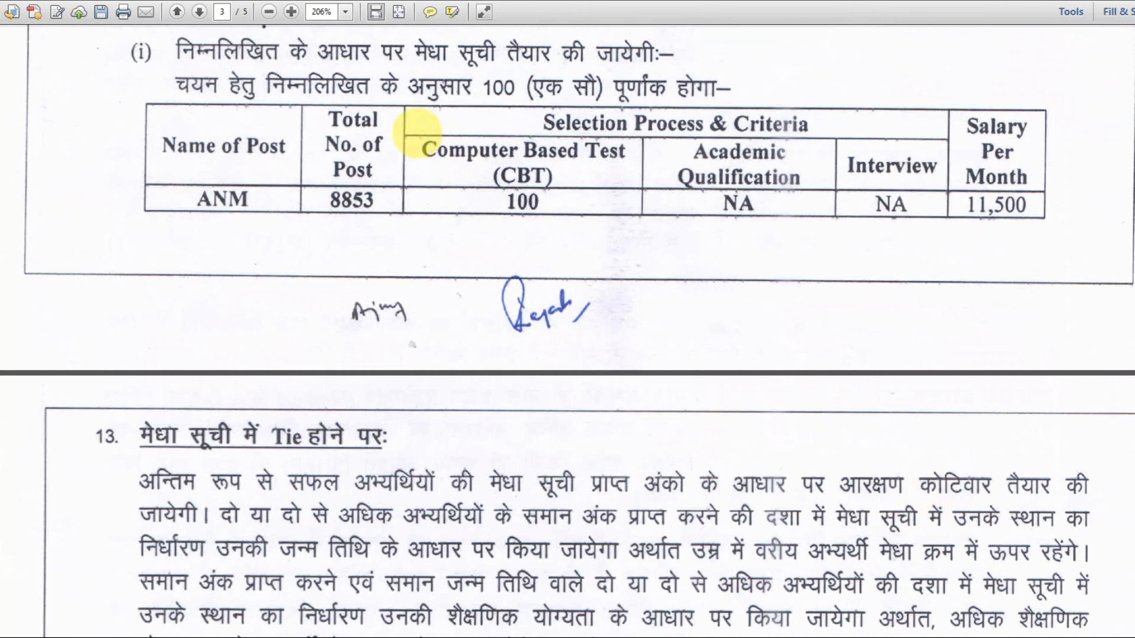
pyautogui.moveTo(416, 132); pyautogui.dragTo(642, 223)
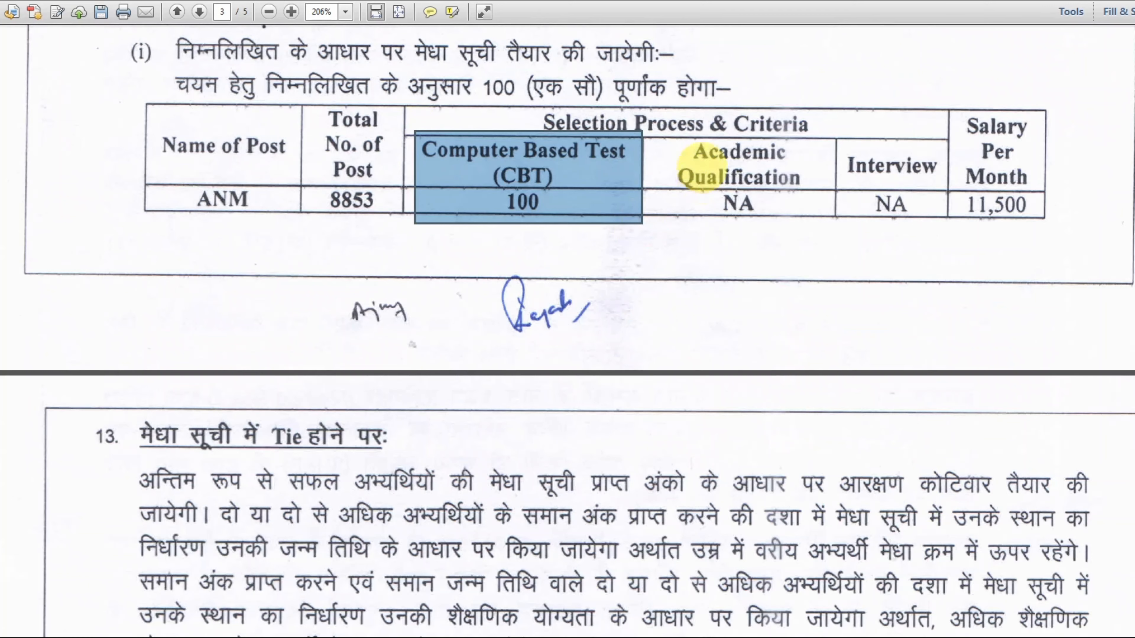
pyautogui.moveTo(677, 131); pyautogui.dragTo(951, 224)
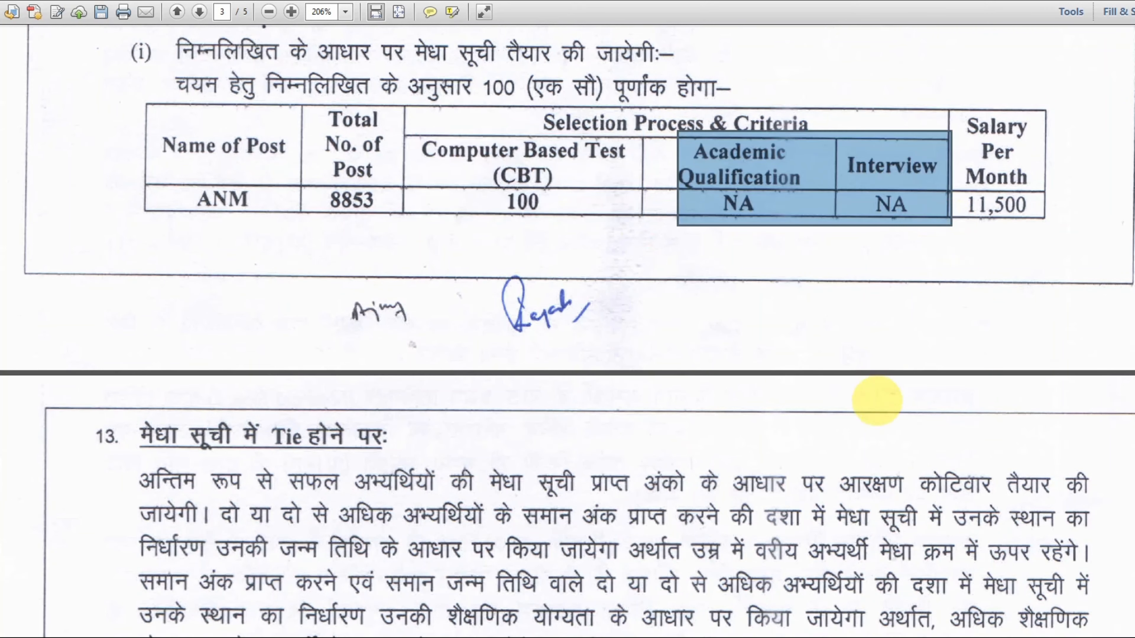
# - Mark and then clear section 13's tie-break paragraph, moving on to section 15
pyautogui.scroll(-5, 876, 395)
pyautogui.moveTo(122, 187); pyautogui.dragTo(953, 515)
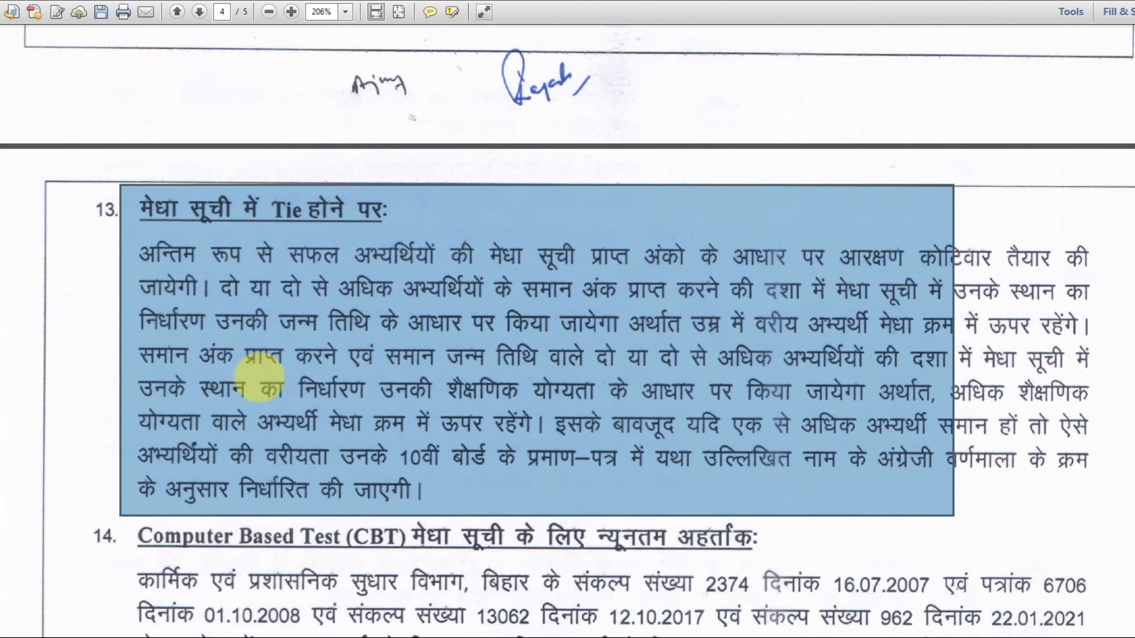
pyautogui.click(86, 356)
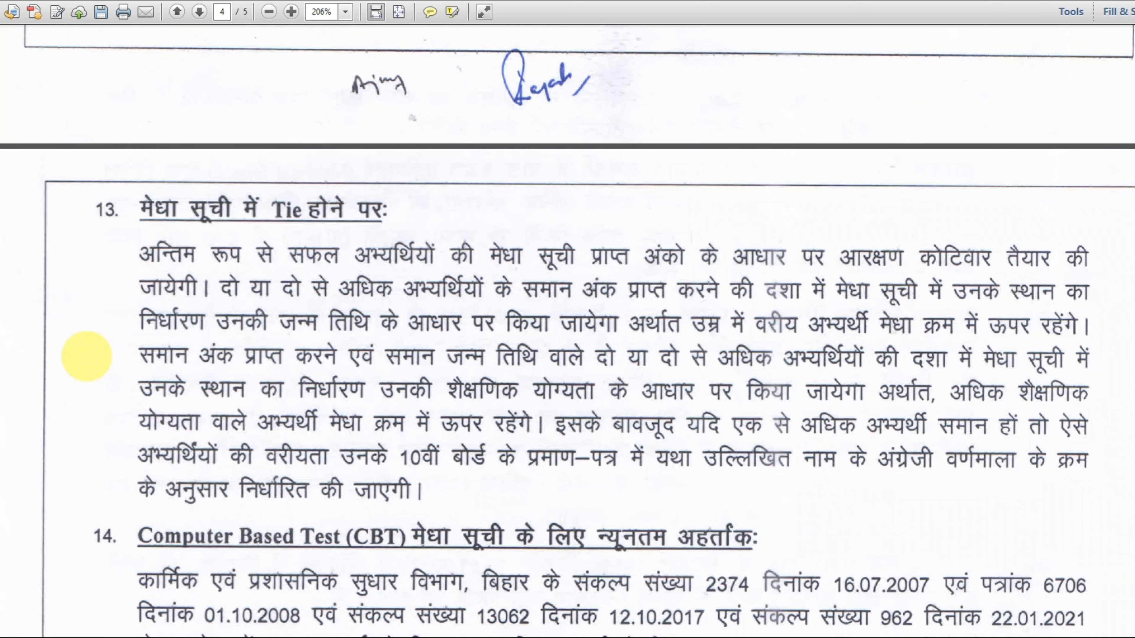
pyautogui.scroll(-10, 222, 395)
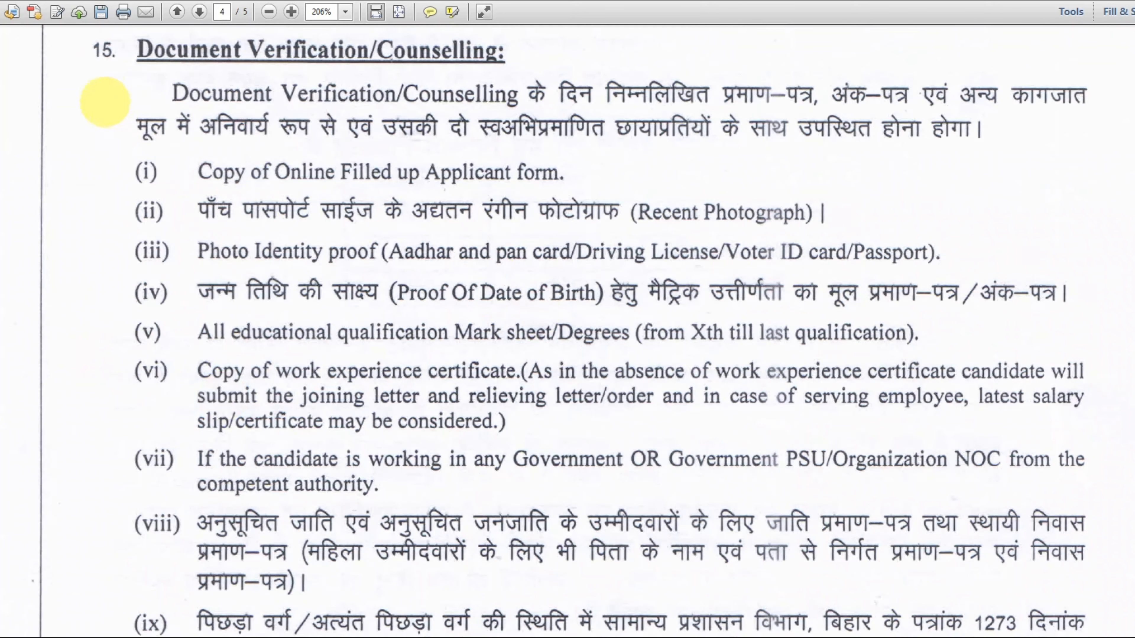
# - Mark the Document Verification paragraph and document items (i)–(iv), including photo ID and date-of-birth proof
pyautogui.moveTo(100, 72); pyautogui.dragTo(1059, 632)
pyautogui.click(519, 394)
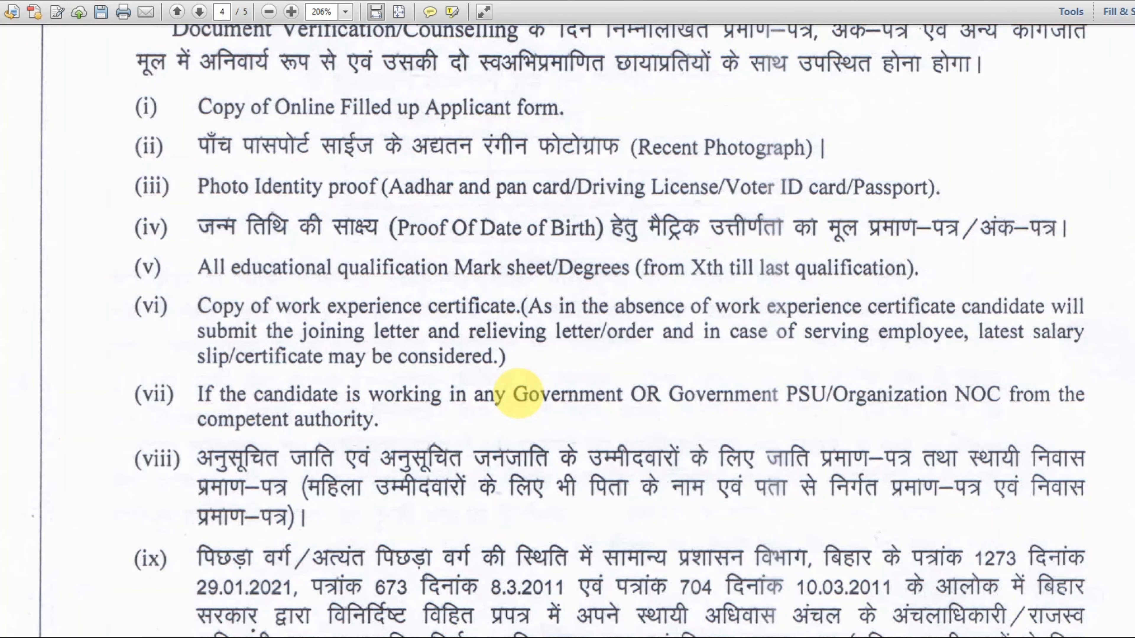
pyautogui.scroll(1, 518, 393)
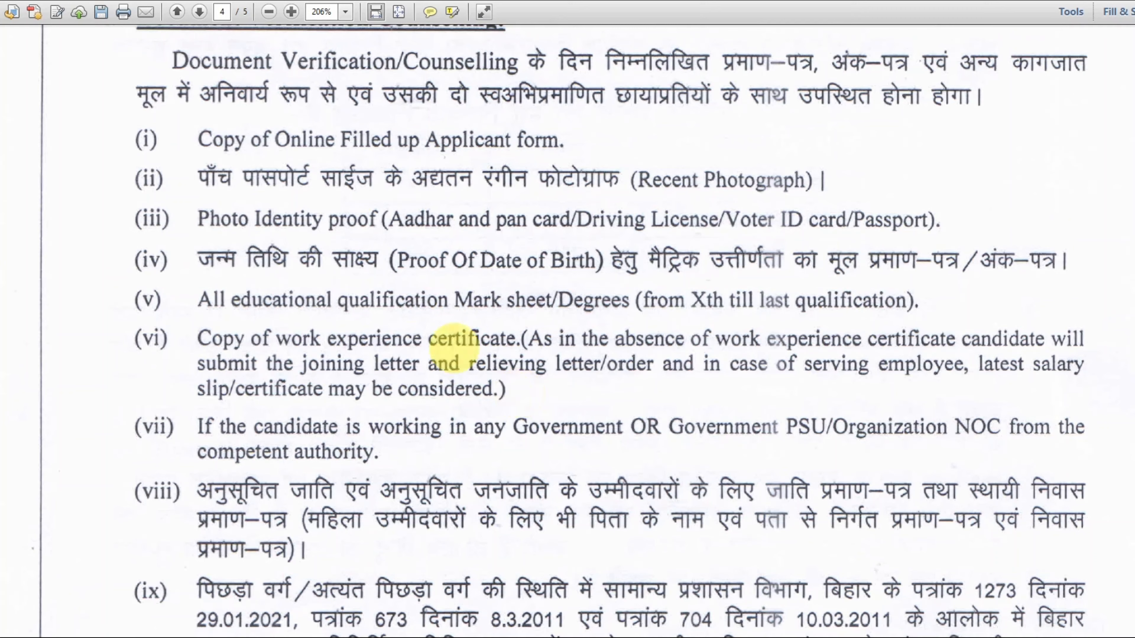
pyautogui.moveTo(176, 123); pyautogui.dragTo(830, 210)
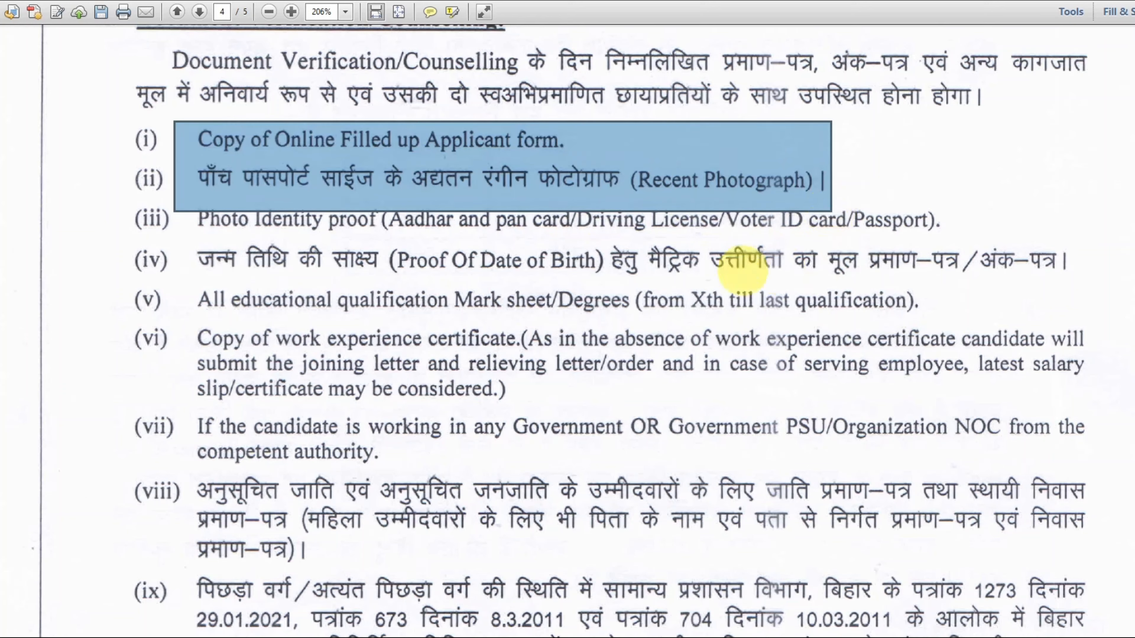
pyautogui.click(655, 265)
pyautogui.click(387, 260)
pyautogui.moveTo(181, 196); pyautogui.dragTo(944, 245)
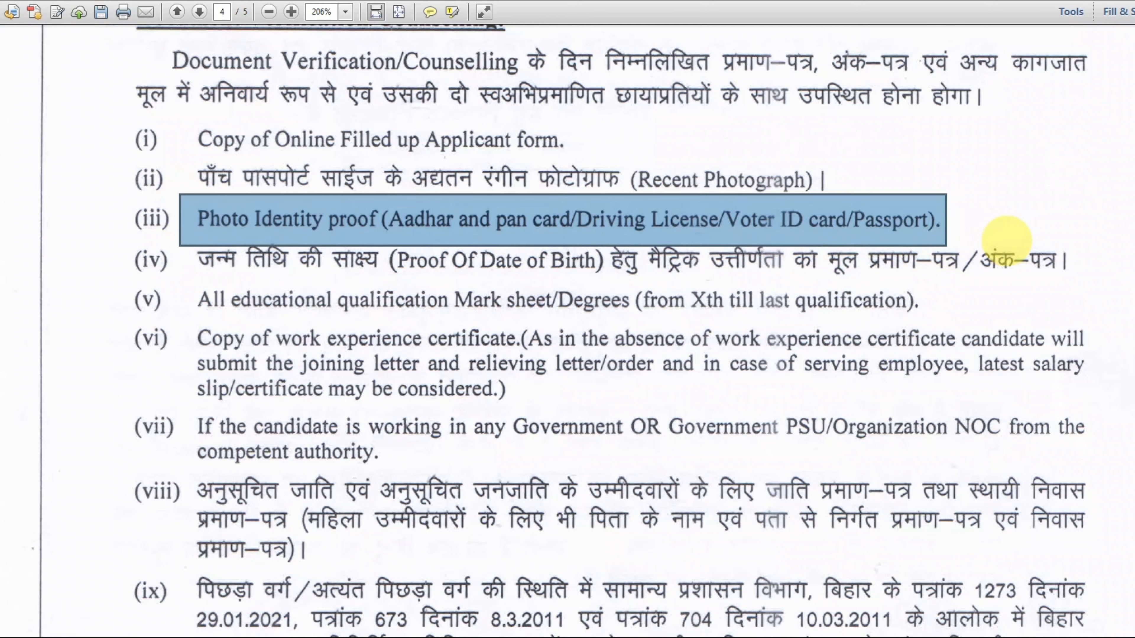
pyautogui.click(196, 240)
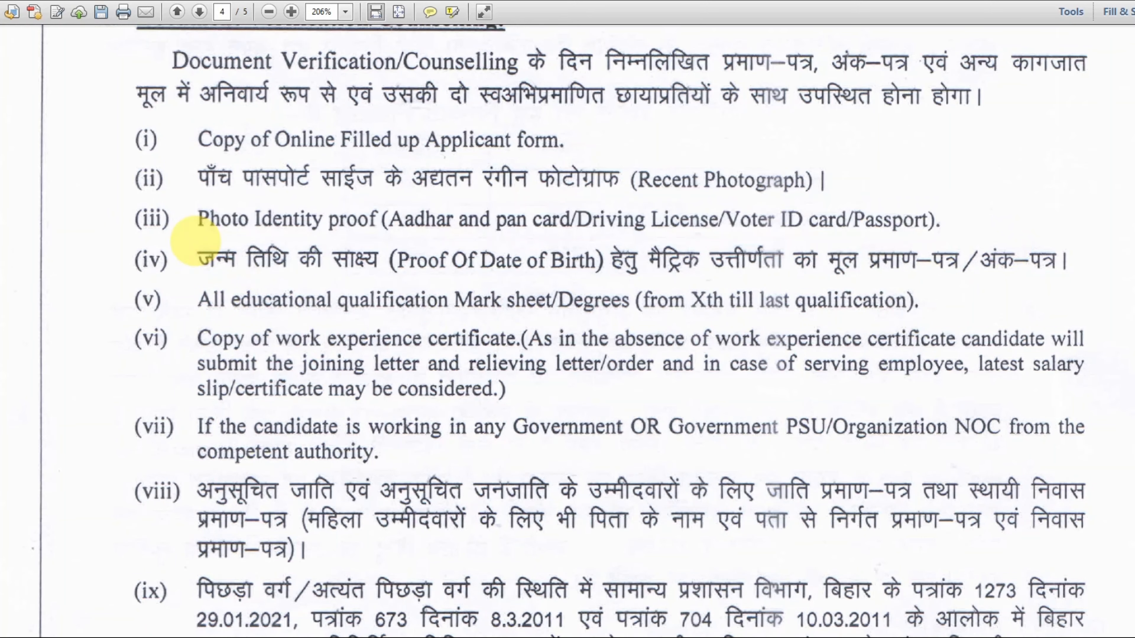
pyautogui.moveTo(195, 241); pyautogui.dragTo(862, 291)
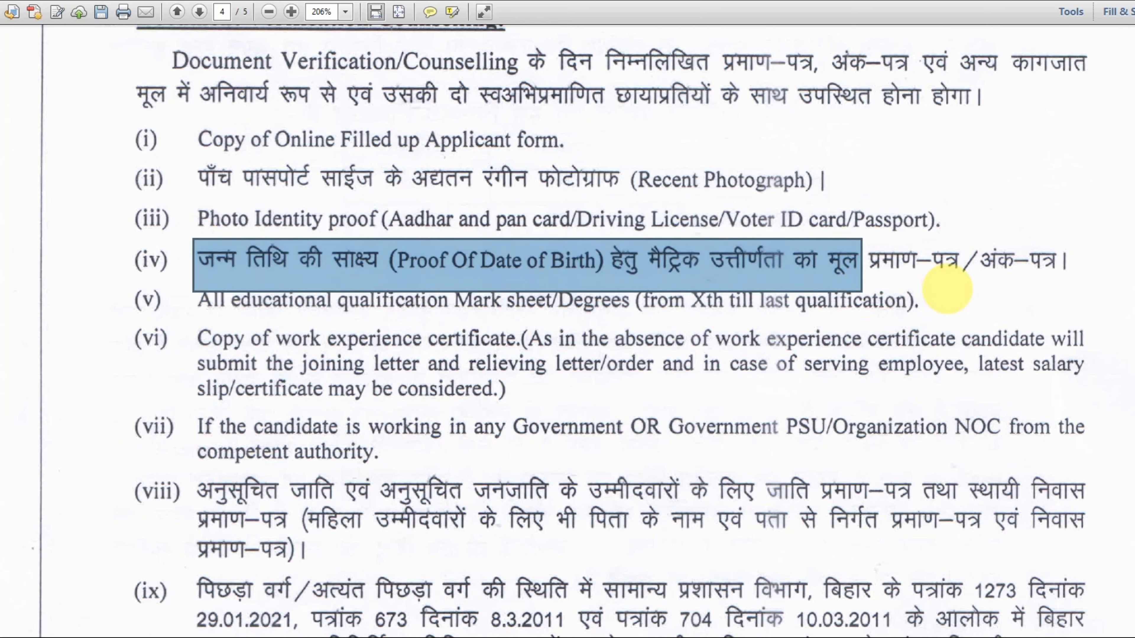
# - Mark document items (viii) caste certificate, (x), (xi) disability certificate and the following item
pyautogui.scroll(-3, 945, 295)
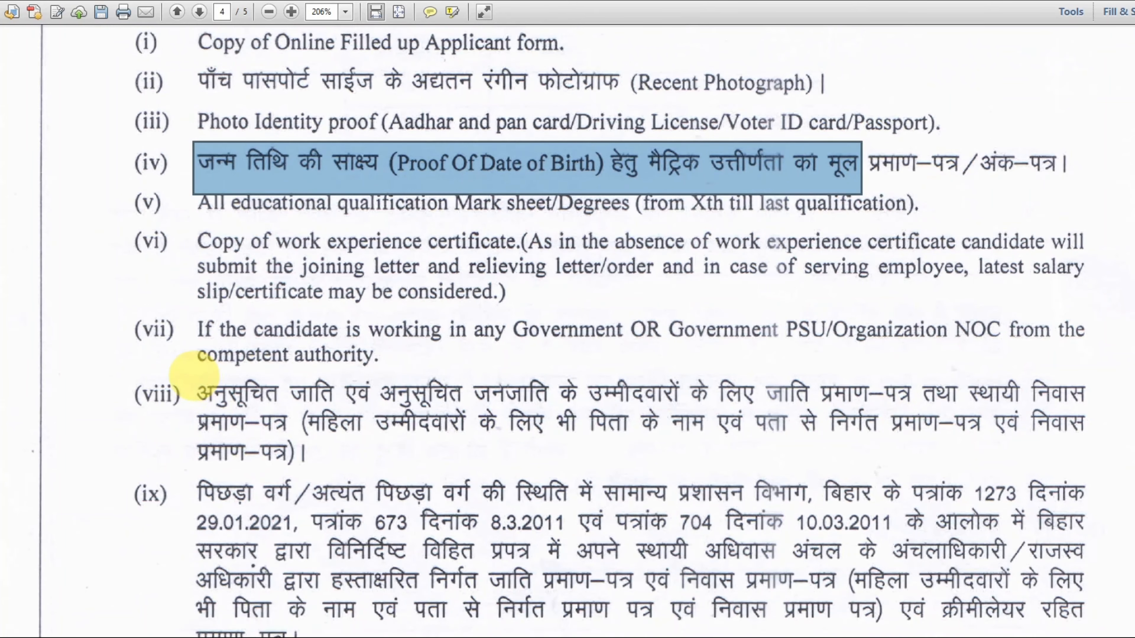
pyautogui.moveTo(194, 376); pyautogui.dragTo(871, 473)
pyautogui.scroll(-12, 947, 447)
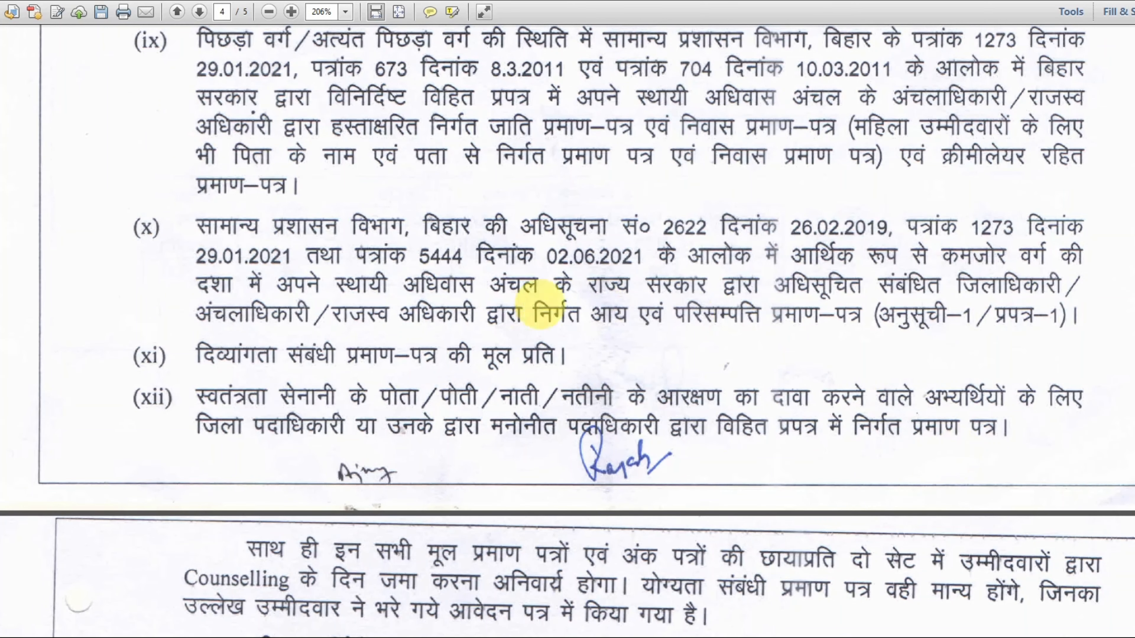
pyautogui.moveTo(187, 220); pyautogui.dragTo(361, 323)
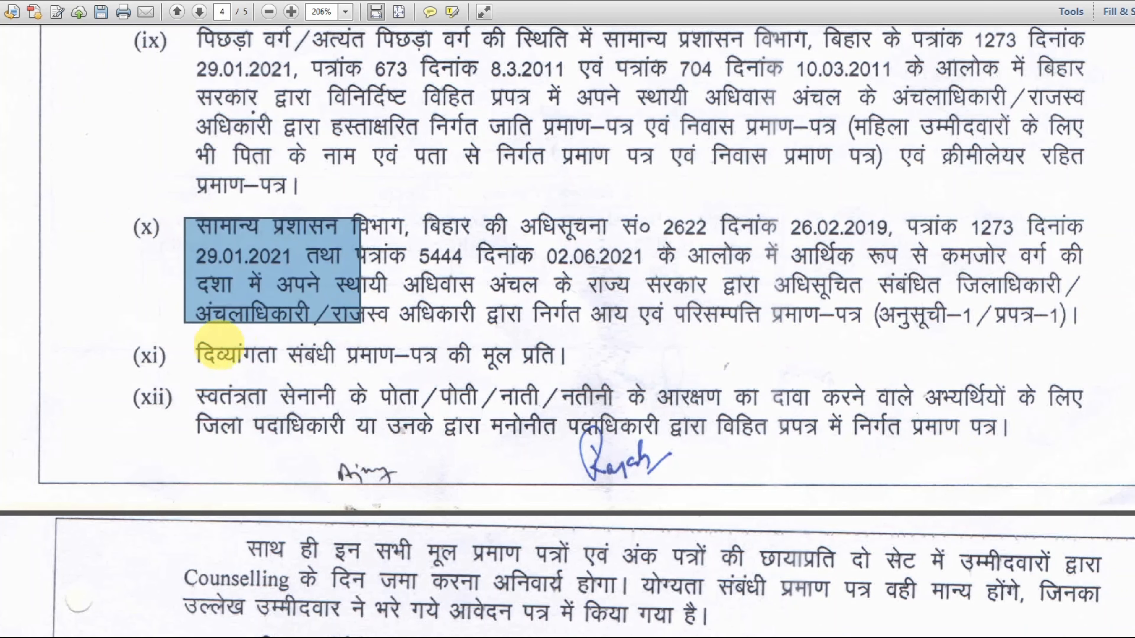
pyautogui.moveTo(182, 341); pyautogui.dragTo(626, 382)
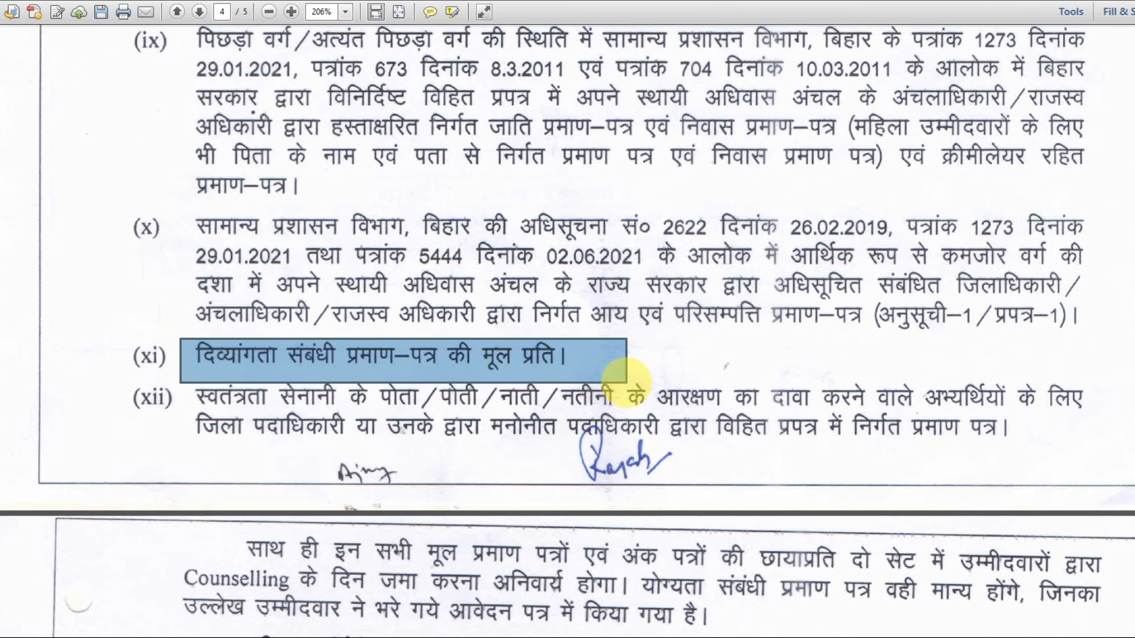
pyautogui.scroll(-2, 626, 381)
pyautogui.scroll(-2, 624, 387)
pyautogui.moveTo(188, 263); pyautogui.dragTo(1009, 345)
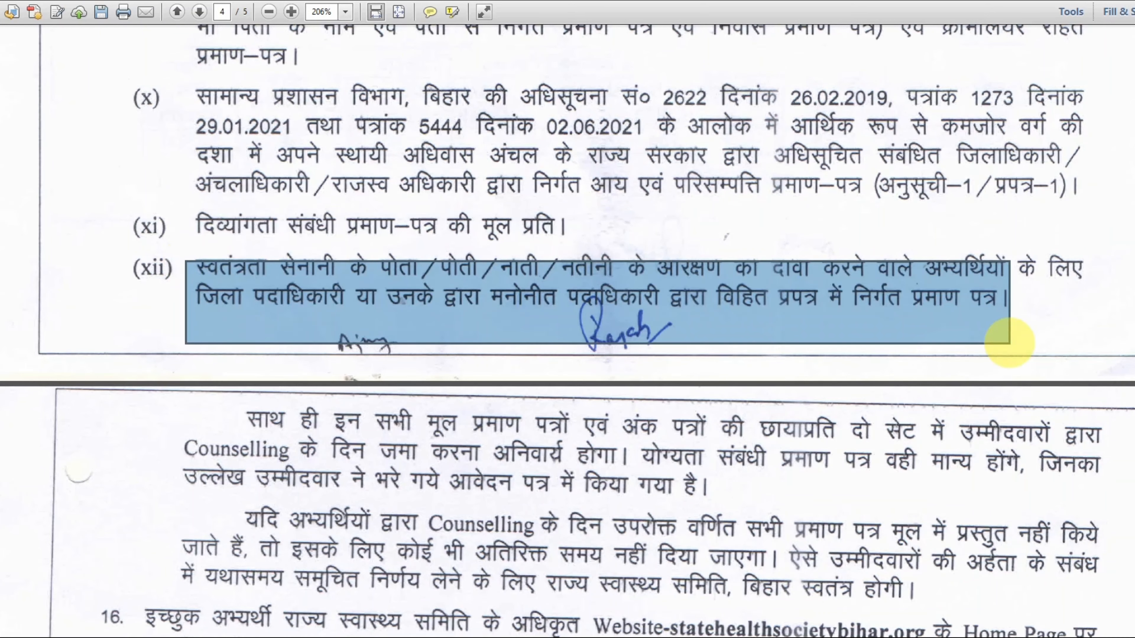
# - Scroll through the rest of page 5 and close the notification PDF with Alt+F4
pyautogui.scroll(-4, 1009, 343)
pyautogui.scroll(-12, 1009, 343)
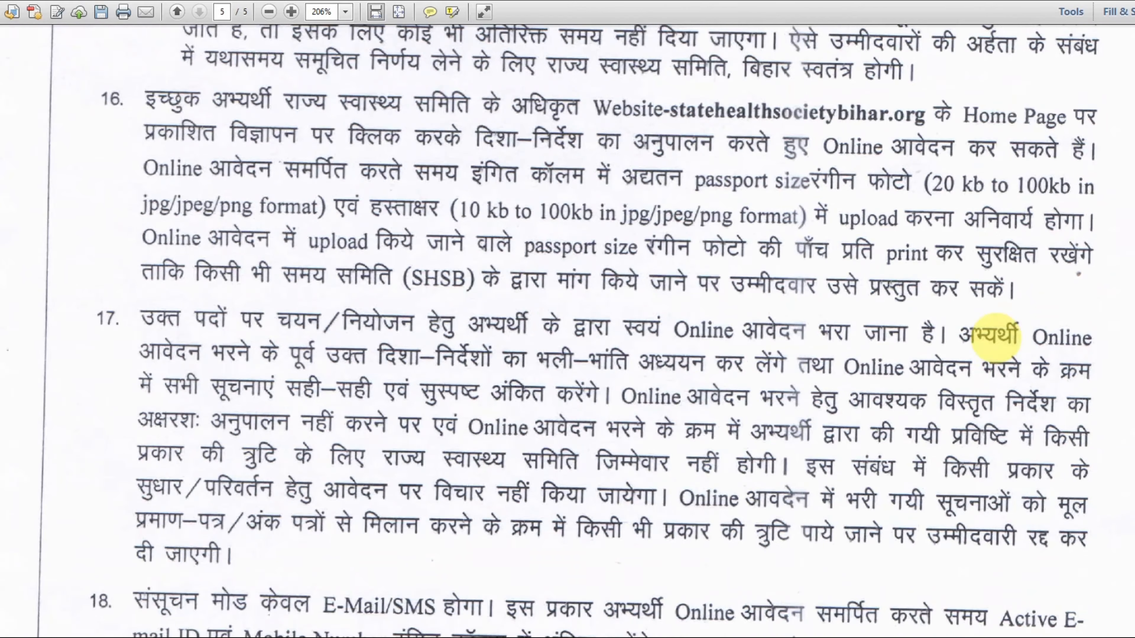
pyautogui.hotkey('alt', 'F4')
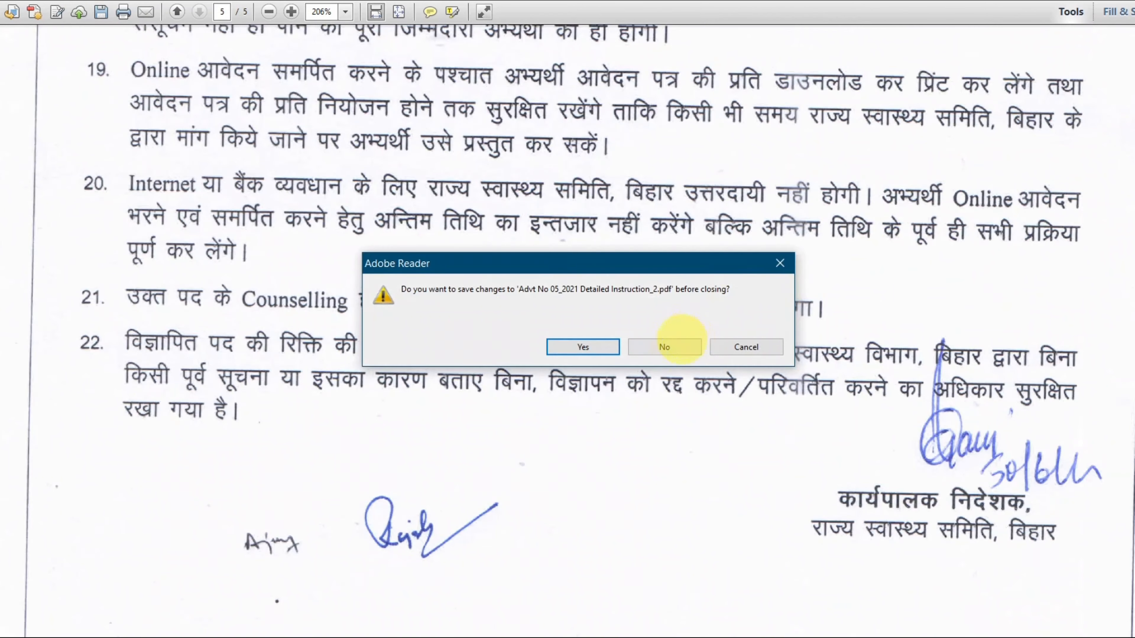
# - Close the PDF without saving and follow the Apply Online link to the SHSB Bihar portal
pyautogui.click(664, 346)
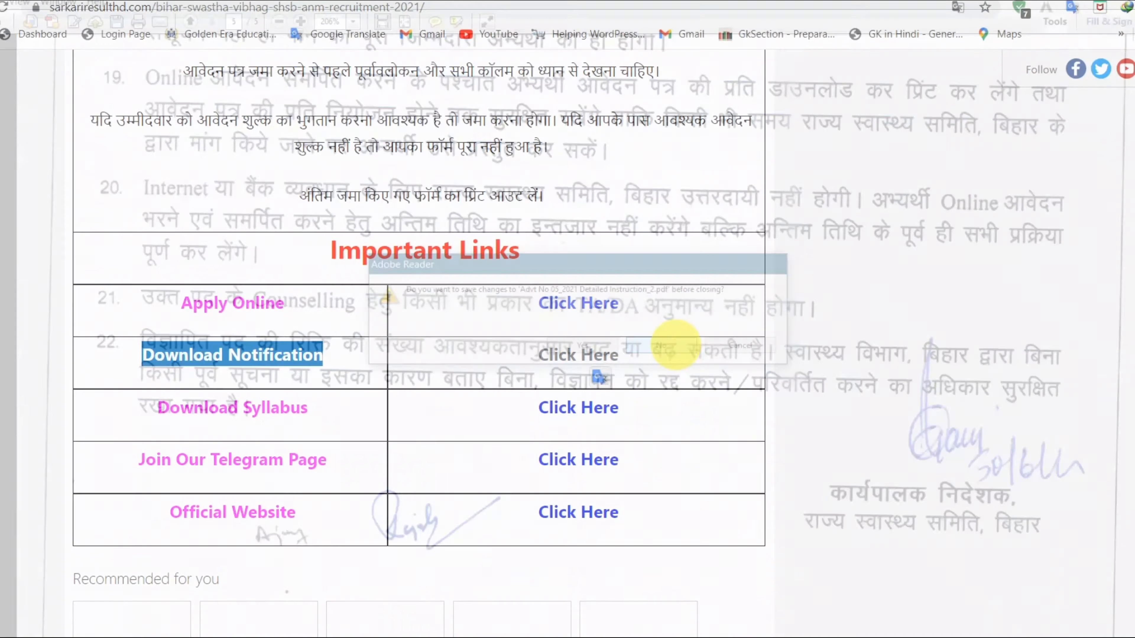
pyautogui.click(786, 343)
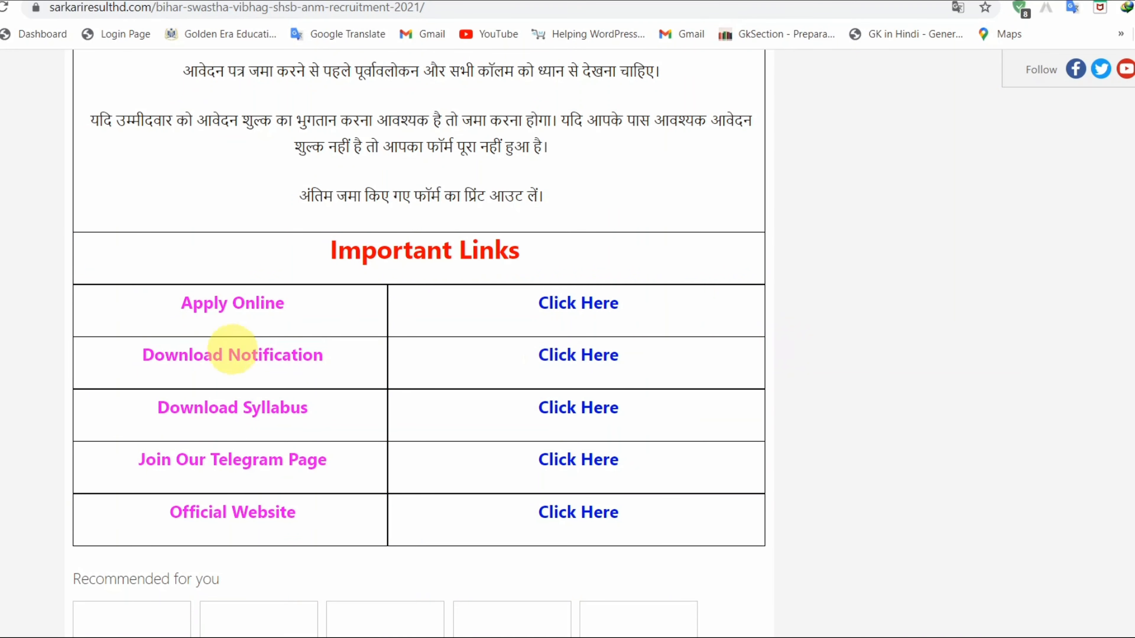
pyautogui.moveTo(195, 304); pyautogui.dragTo(303, 306)
pyautogui.click(564, 305)
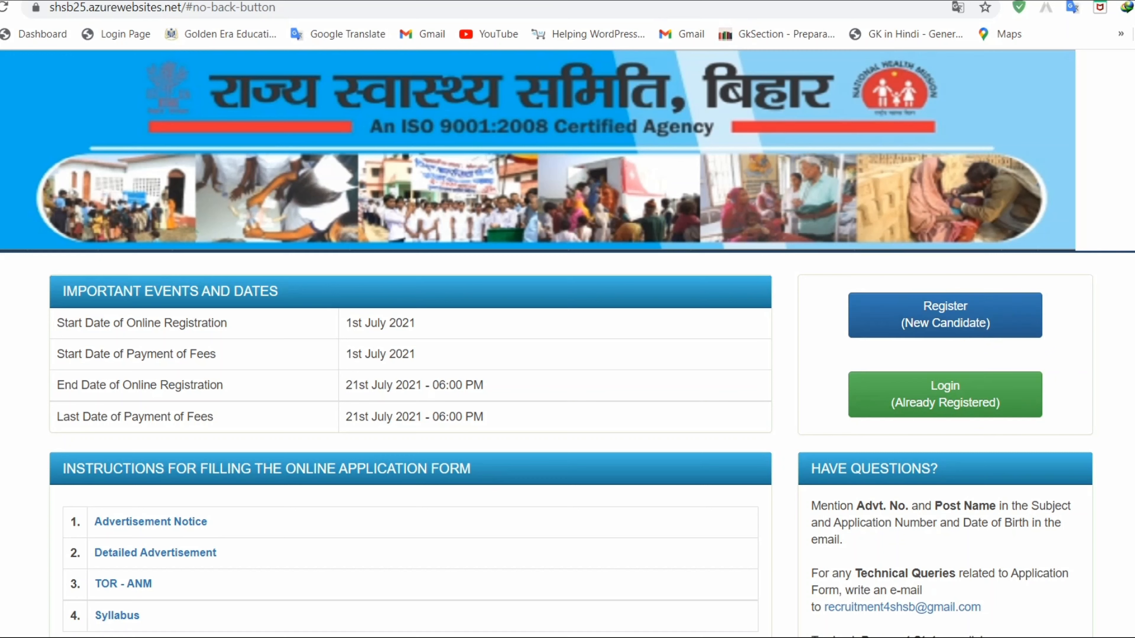
# - Start a new candidate registration on the SHSB Bihar portal
pyautogui.click(1130, 7)
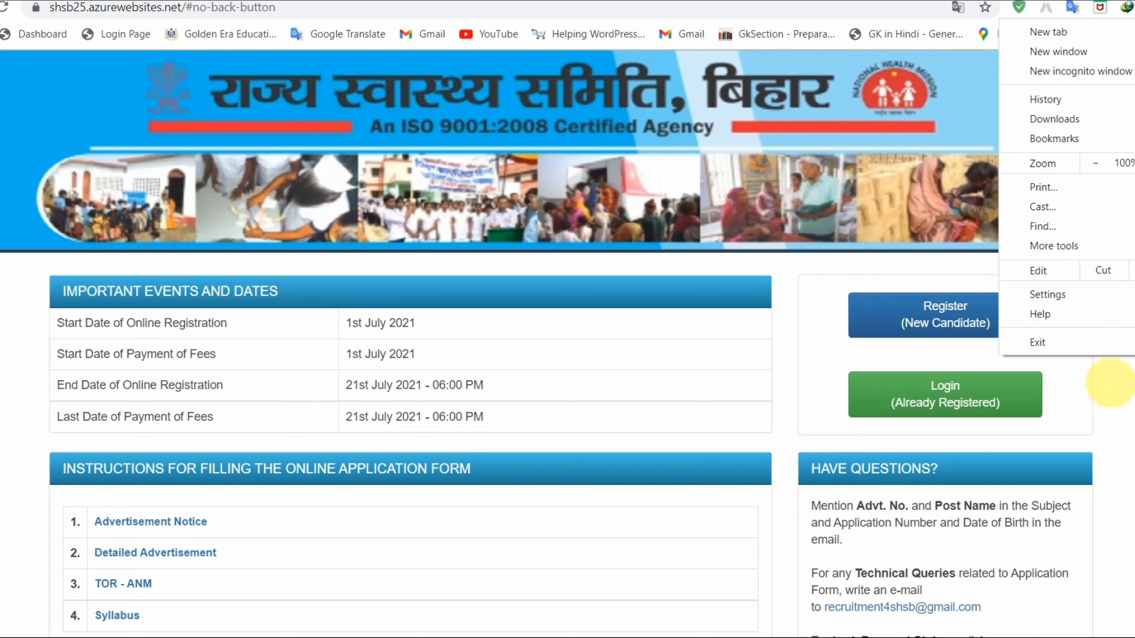
pyautogui.click(1128, 407)
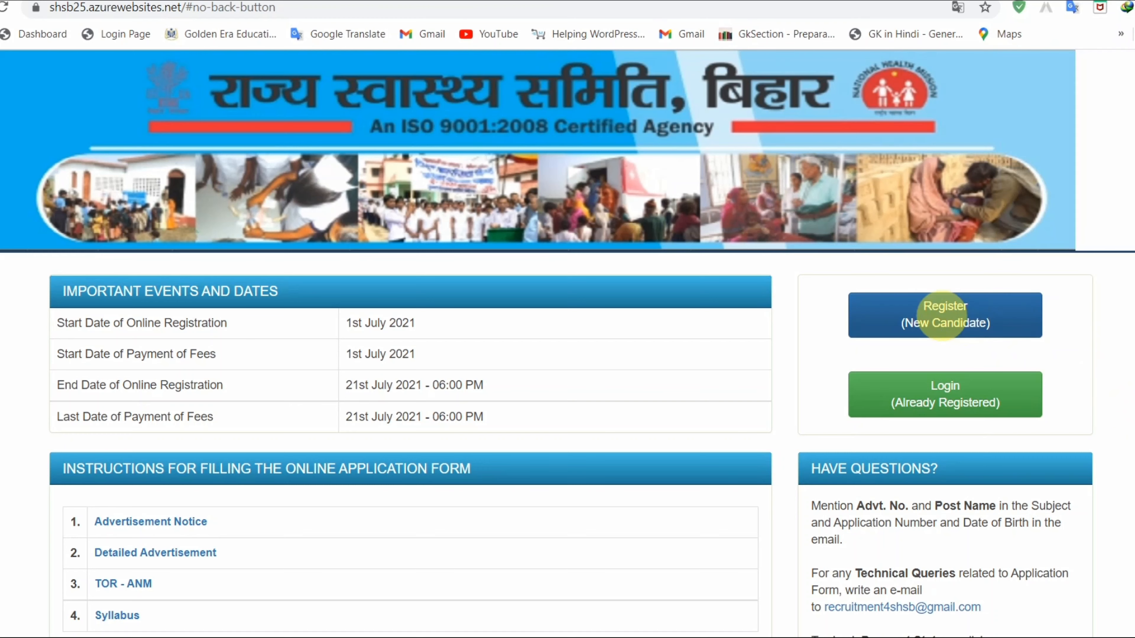
pyautogui.click(943, 316)
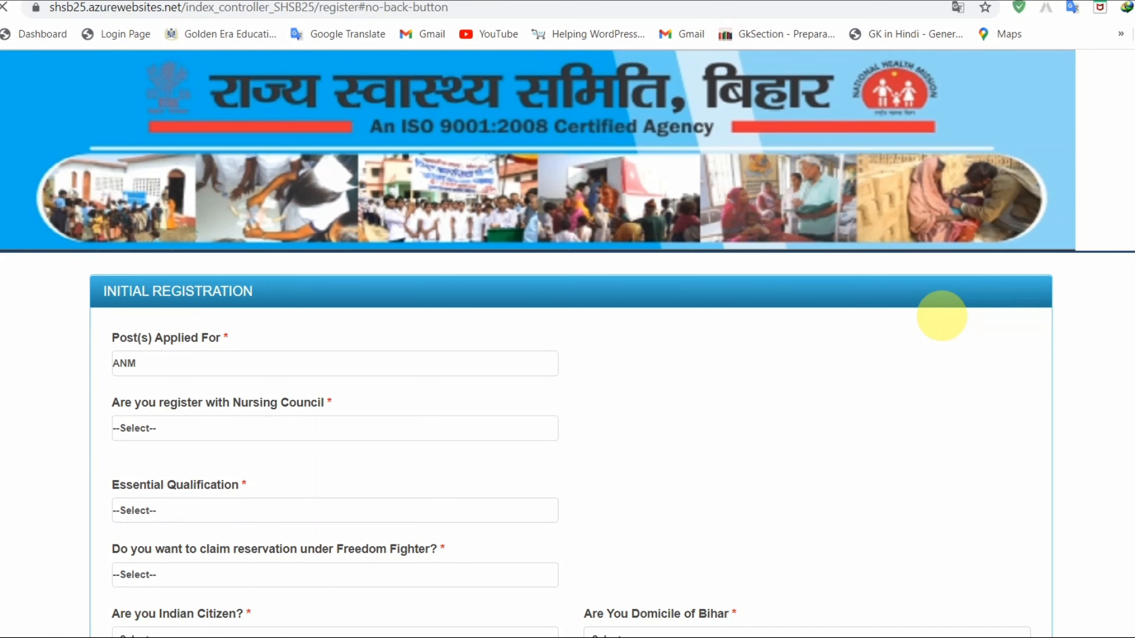
# - Keep ANM as the post applied for and answer YES to Nursing Council registration
pyautogui.scroll(-4, 942, 316)
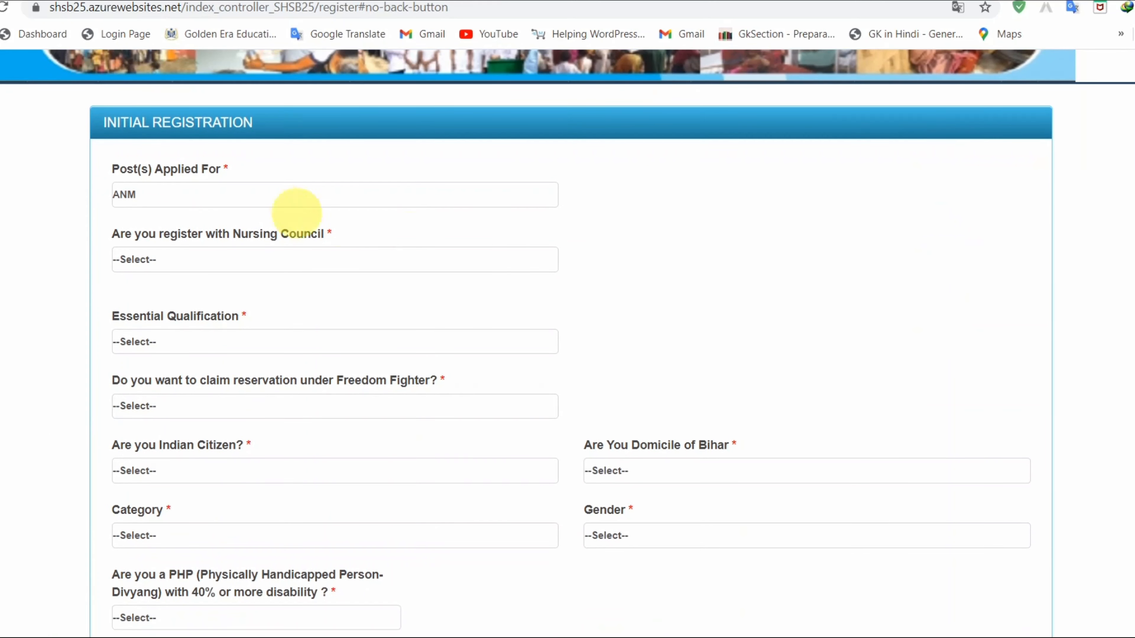
pyautogui.click(245, 196)
pyautogui.click(245, 199)
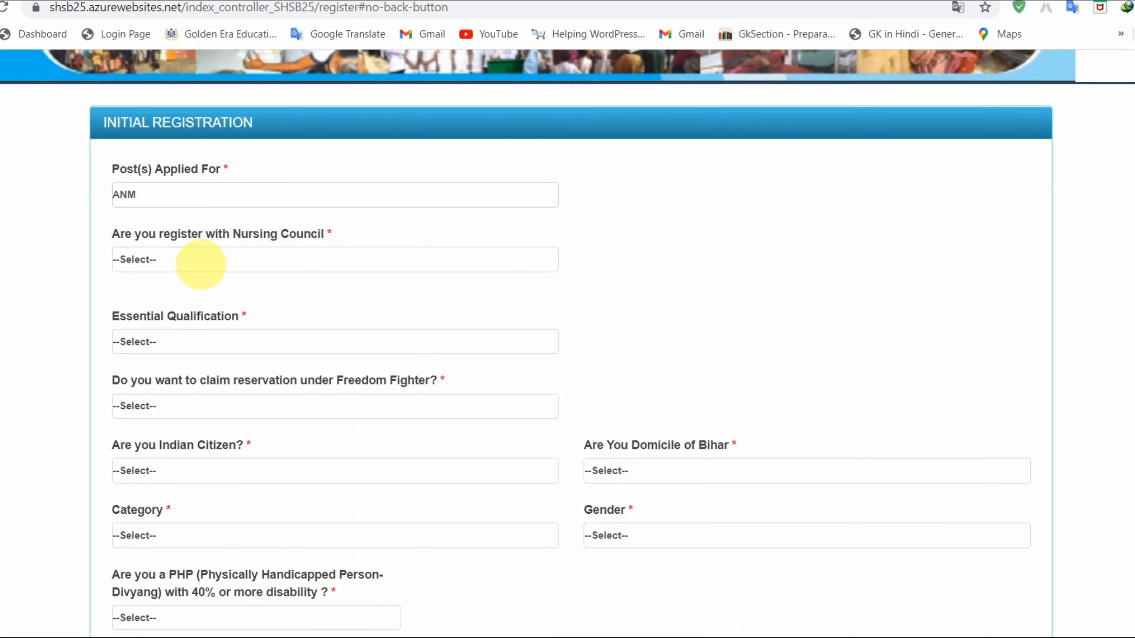
pyautogui.click(201, 265)
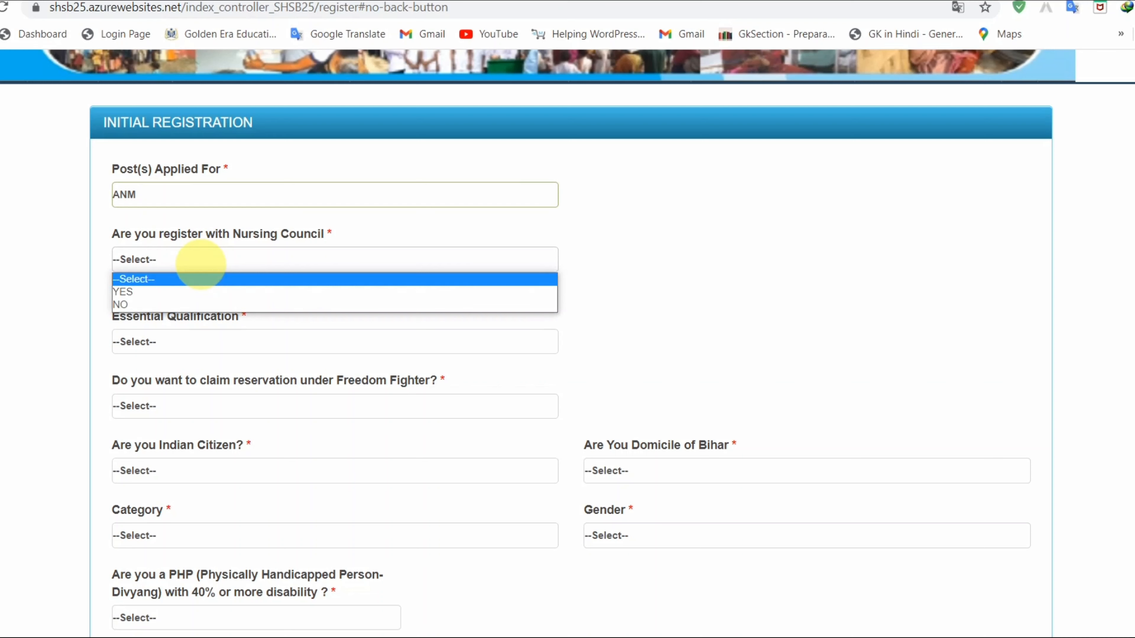
pyautogui.click(187, 291)
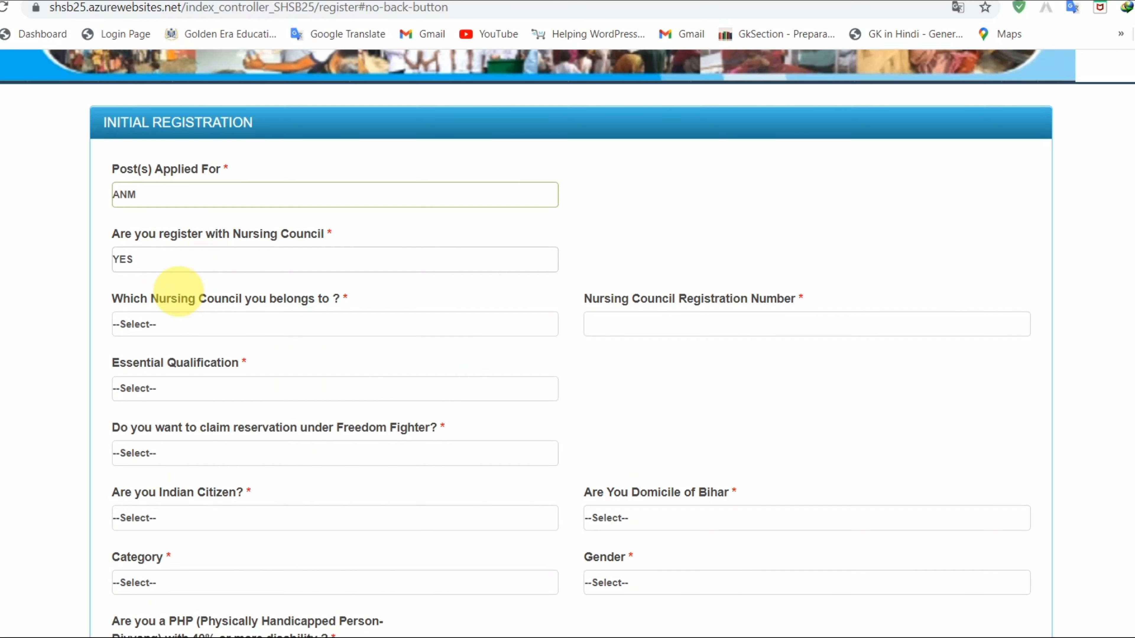
# - Pick BIHAR NURSING COUNCIL, briefly switch to NO, dismiss the not-eligible warning and restore YES
pyautogui.click(181, 322)
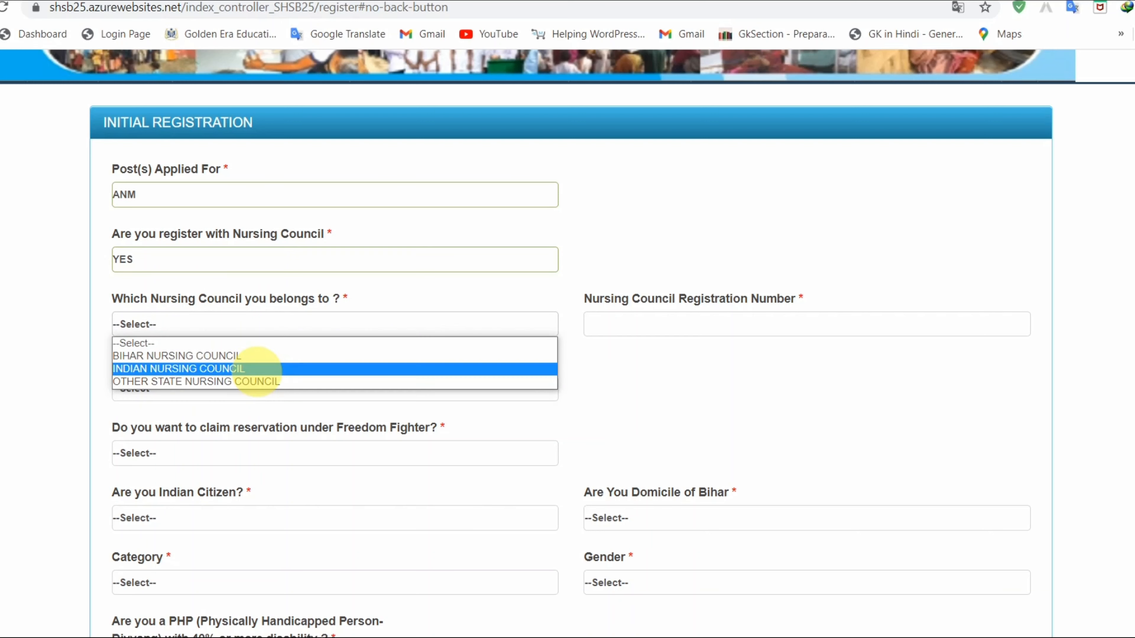
pyautogui.click(254, 390)
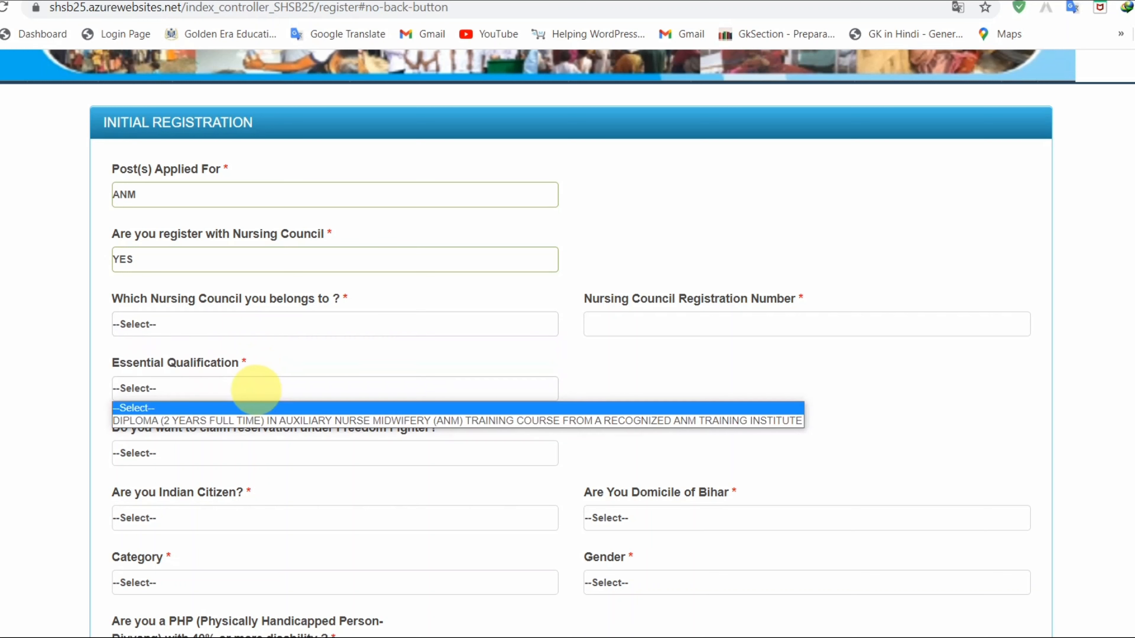
pyautogui.click(186, 320)
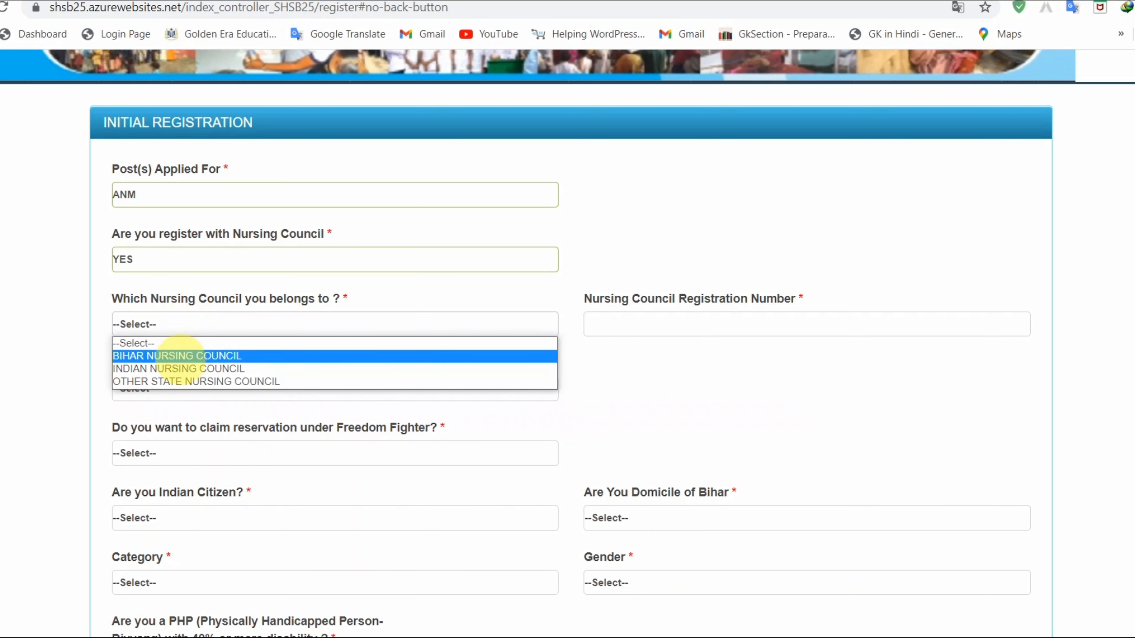
pyautogui.click(182, 355)
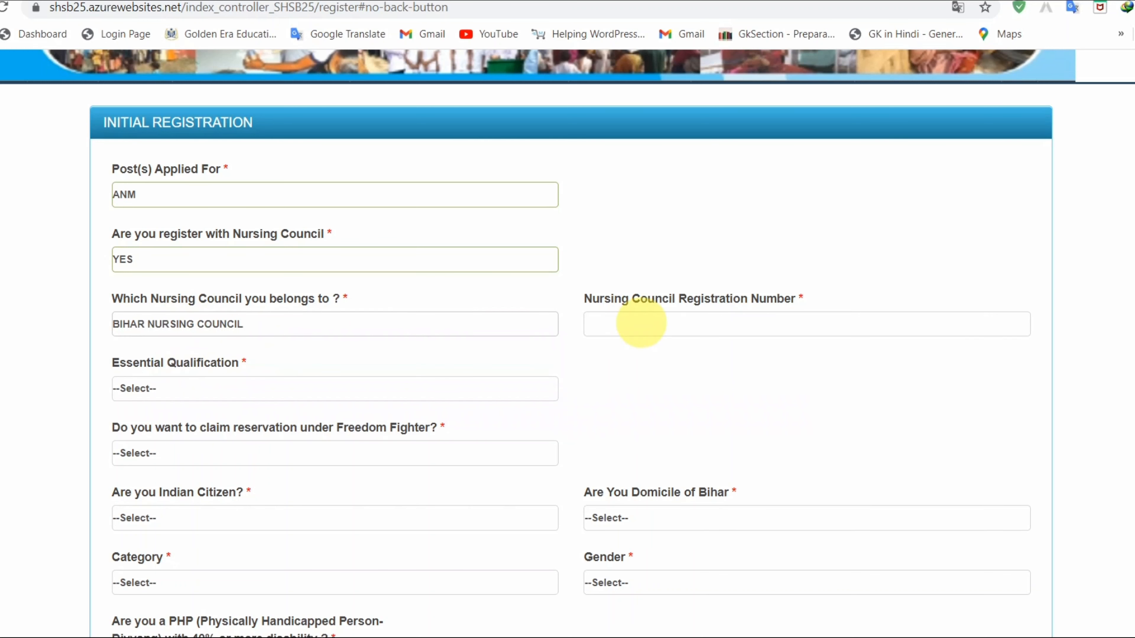
pyautogui.click(193, 262)
pyautogui.click(163, 298)
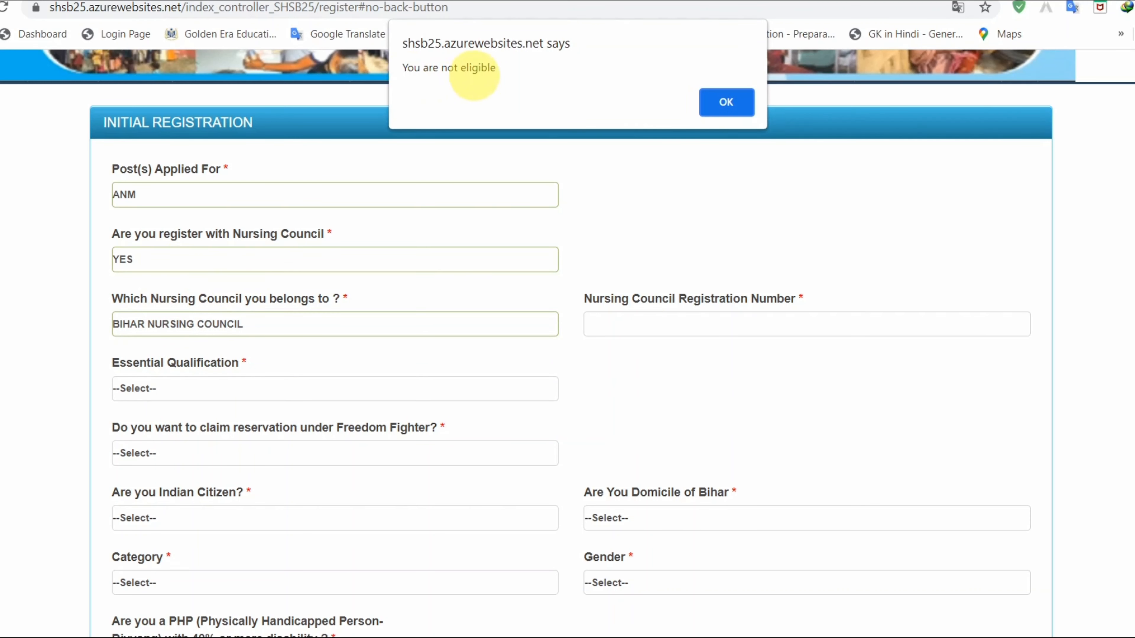
pyautogui.click(726, 102)
pyautogui.click(222, 259)
pyautogui.click(202, 290)
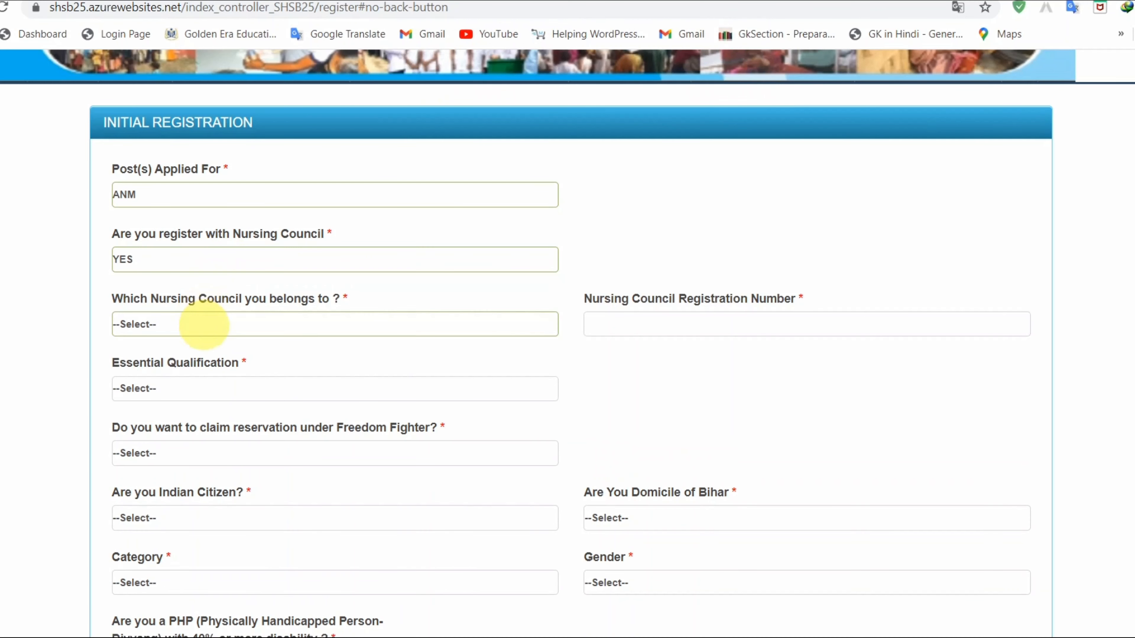
# - Reselect BIHAR NURSING COUNCIL and enter the Nursing Council Registration Number
pyautogui.click(203, 323)
pyautogui.click(202, 356)
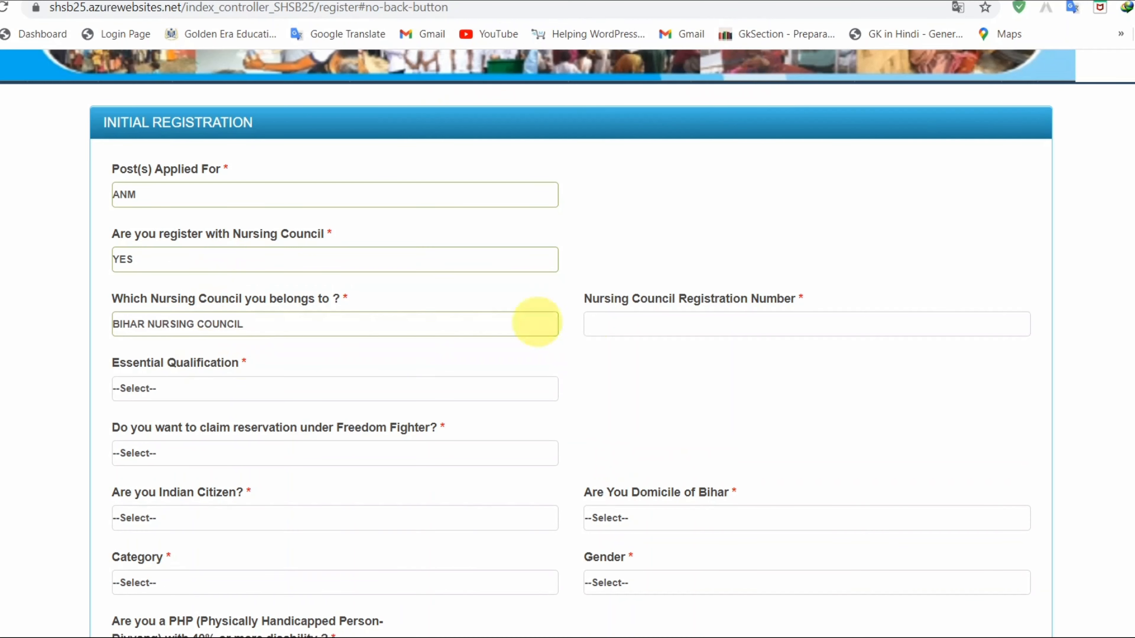
pyautogui.click(671, 318)
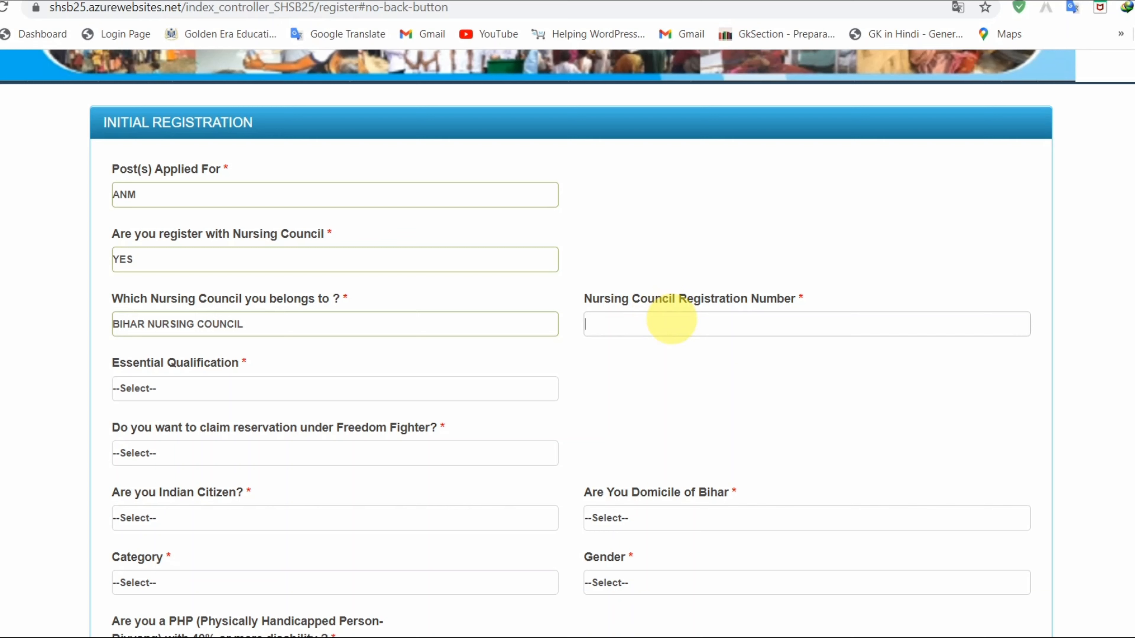
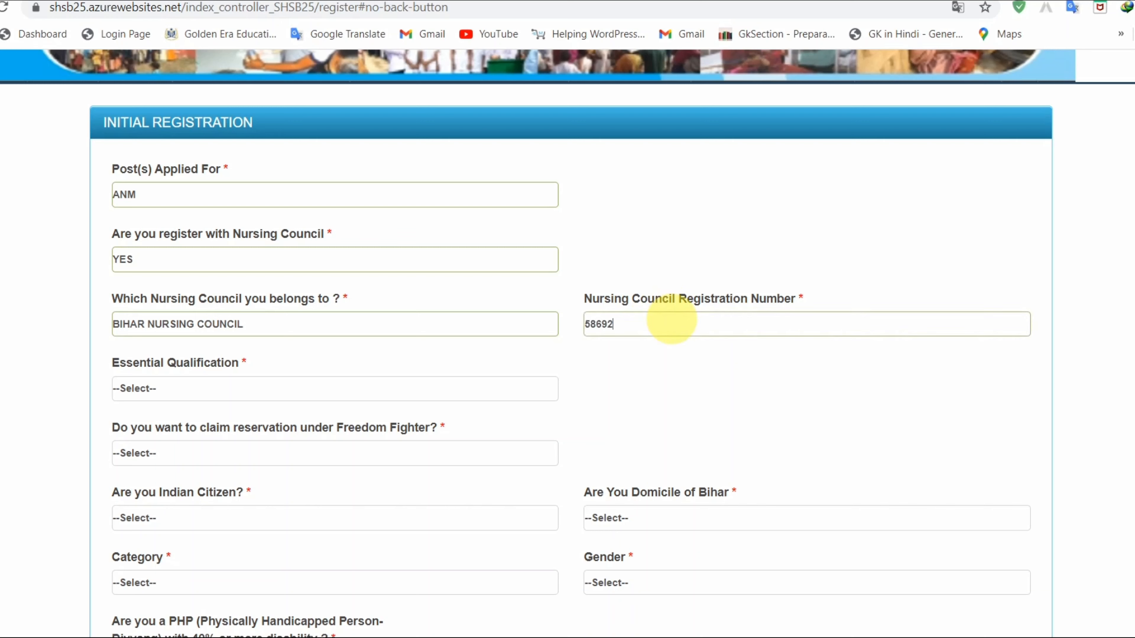
pyautogui.click(244, 388)
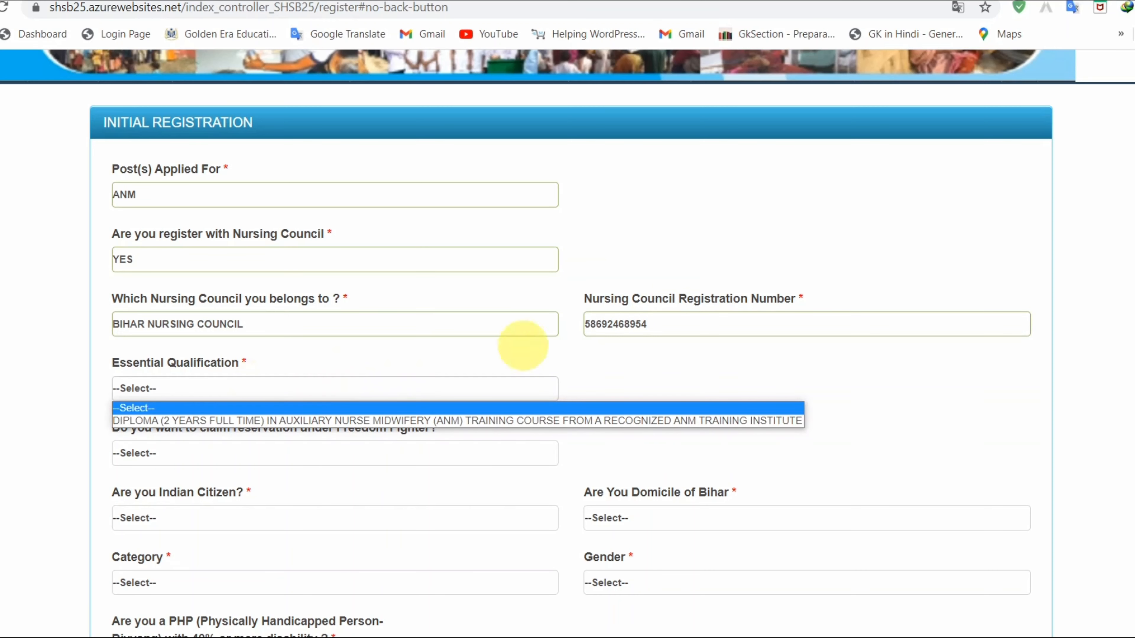
# - Choose DIPLOMA (ANM) as the Essential Qualification
pyautogui.scroll(-3, 488, 353)
pyautogui.click(184, 220)
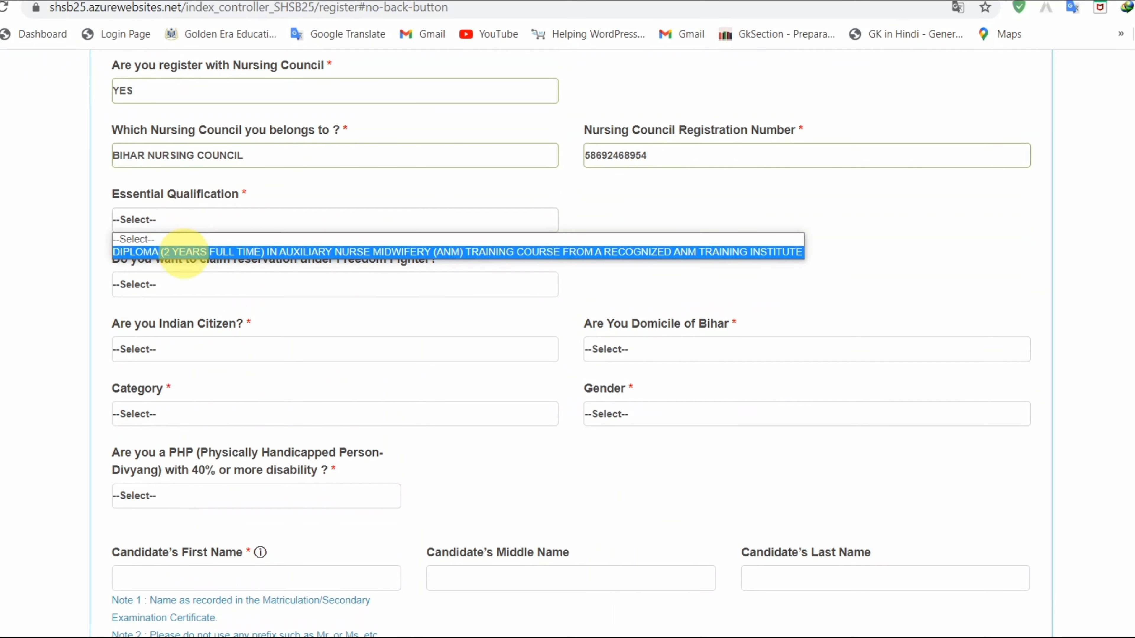
pyautogui.click(183, 252)
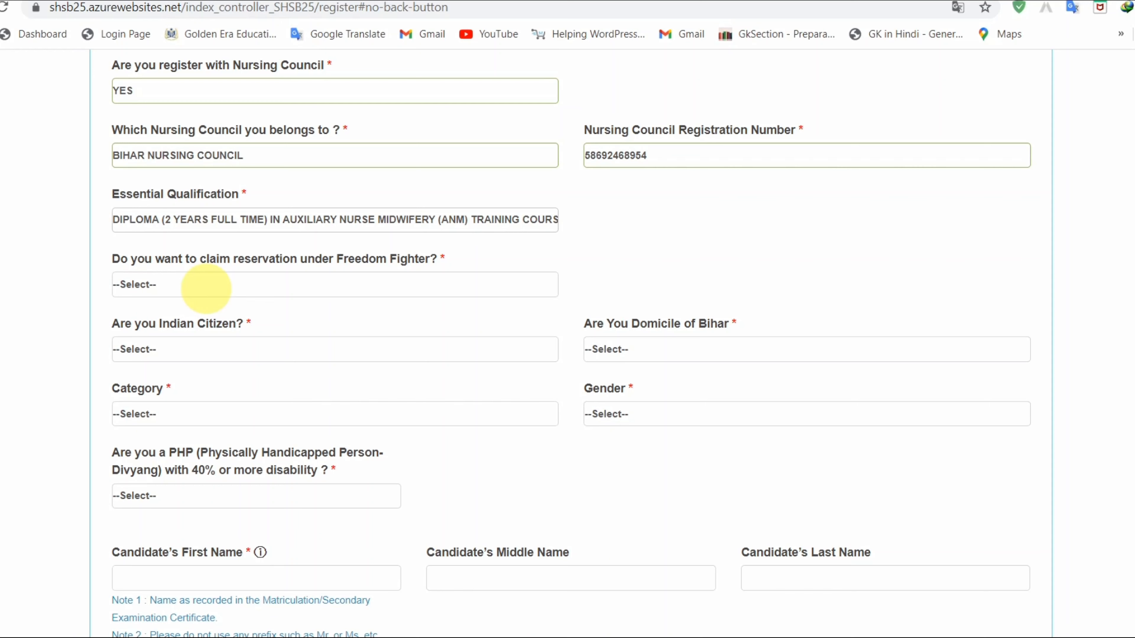
# - Set the Freedom Fighter reservation dropdown to NO
pyautogui.click(205, 288)
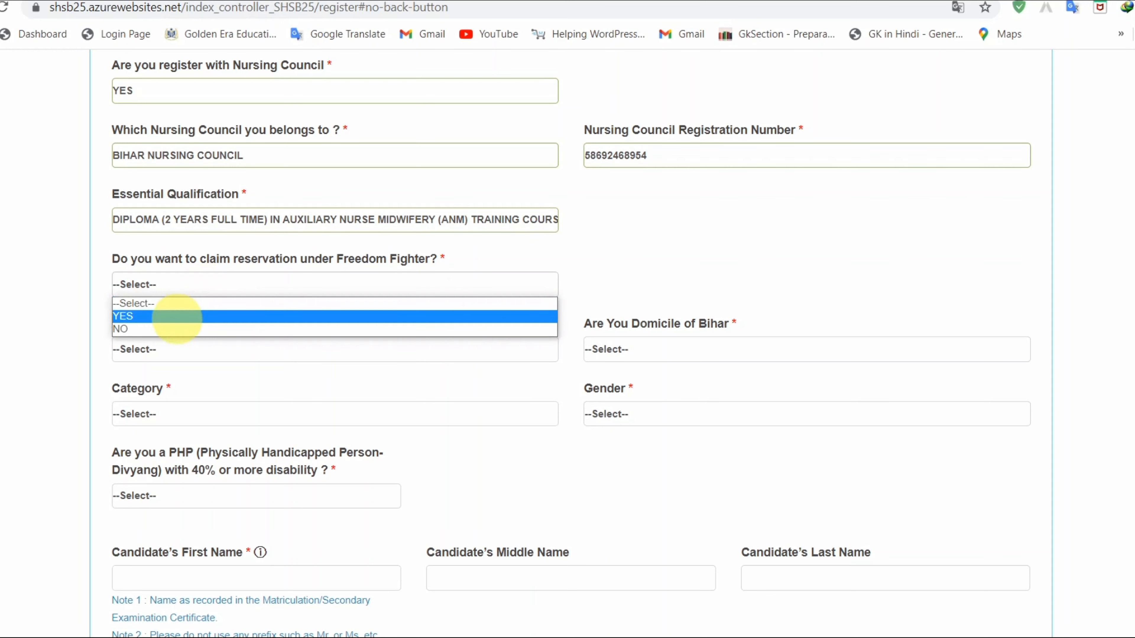
pyautogui.click(164, 329)
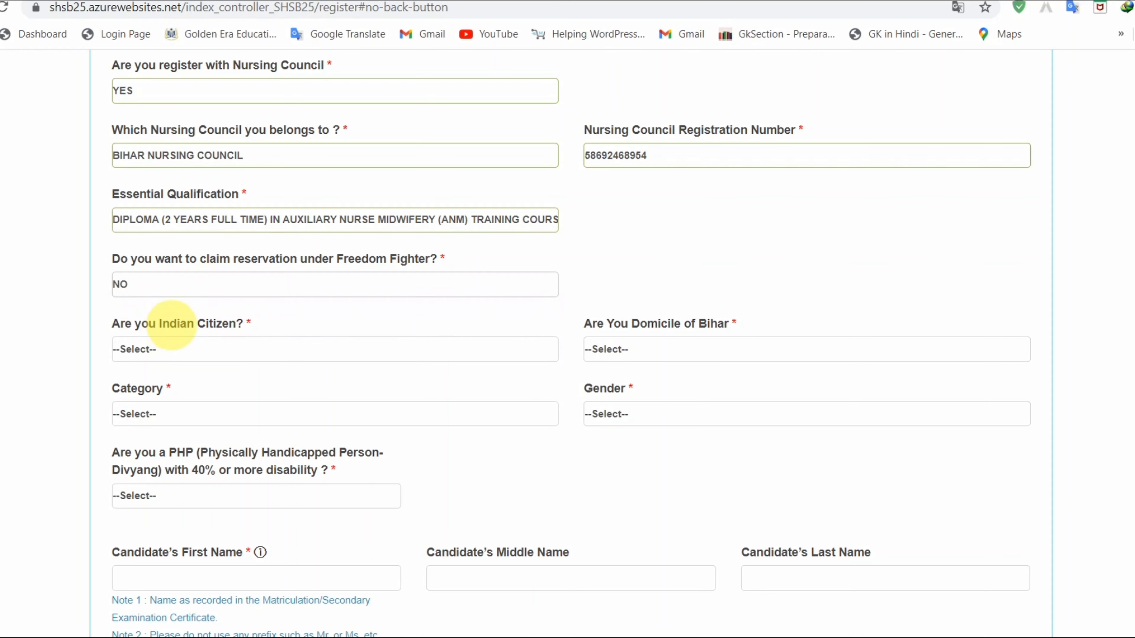
pyautogui.click(238, 285)
pyautogui.click(215, 316)
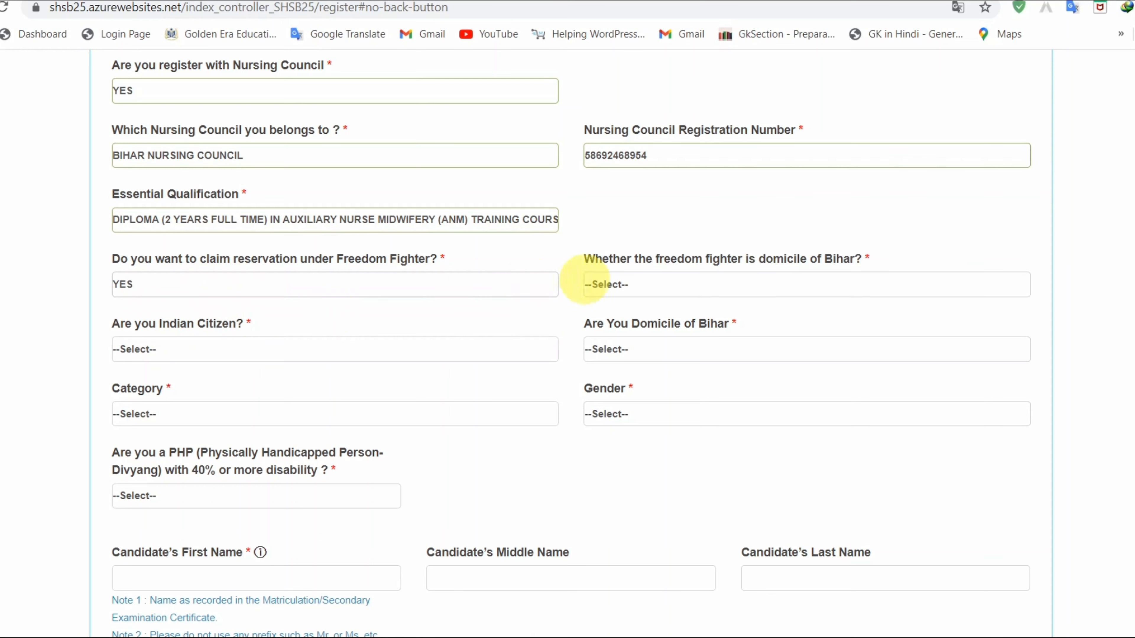
pyautogui.click(630, 286)
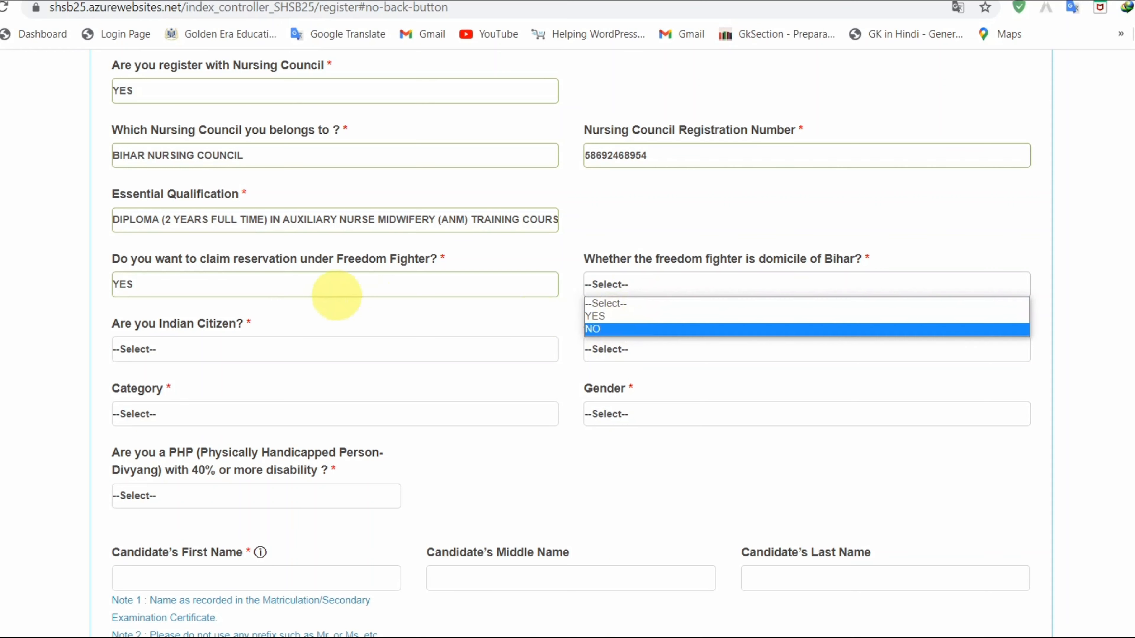
pyautogui.click(246, 285)
pyautogui.click(202, 328)
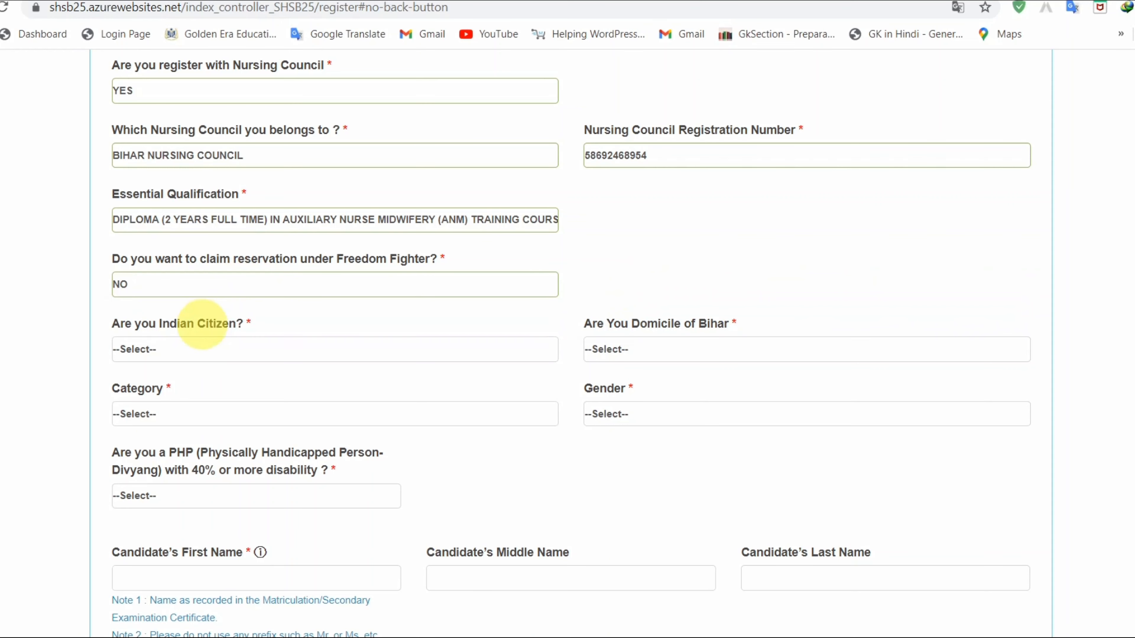
# - Answer YES to the Indian Citizen question
pyautogui.click(197, 349)
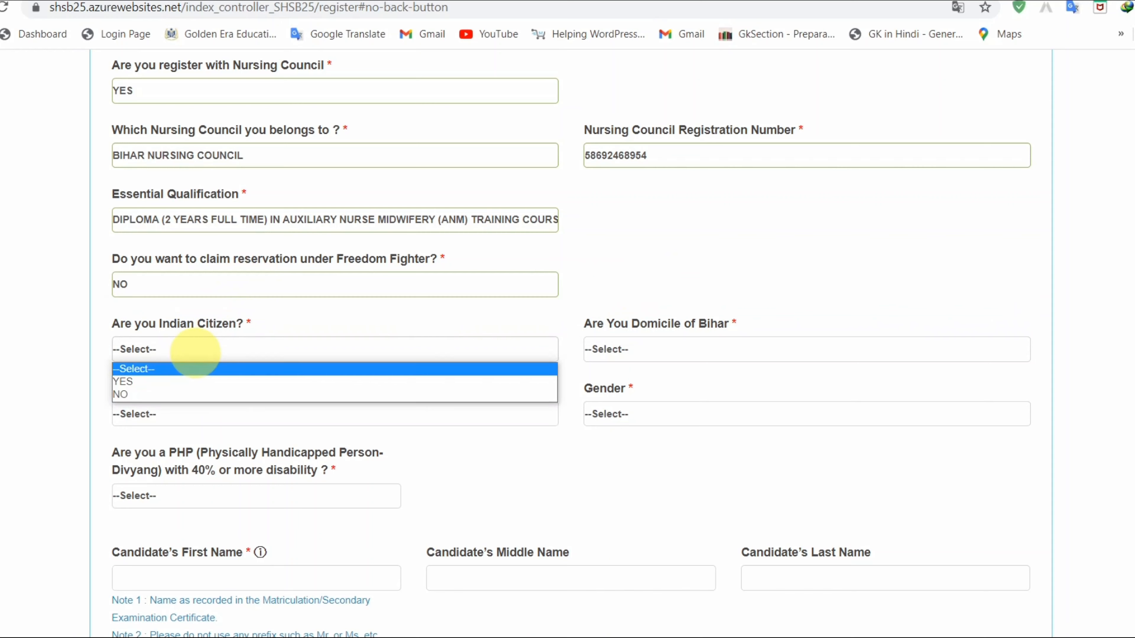
pyautogui.click(160, 381)
pyautogui.click(644, 346)
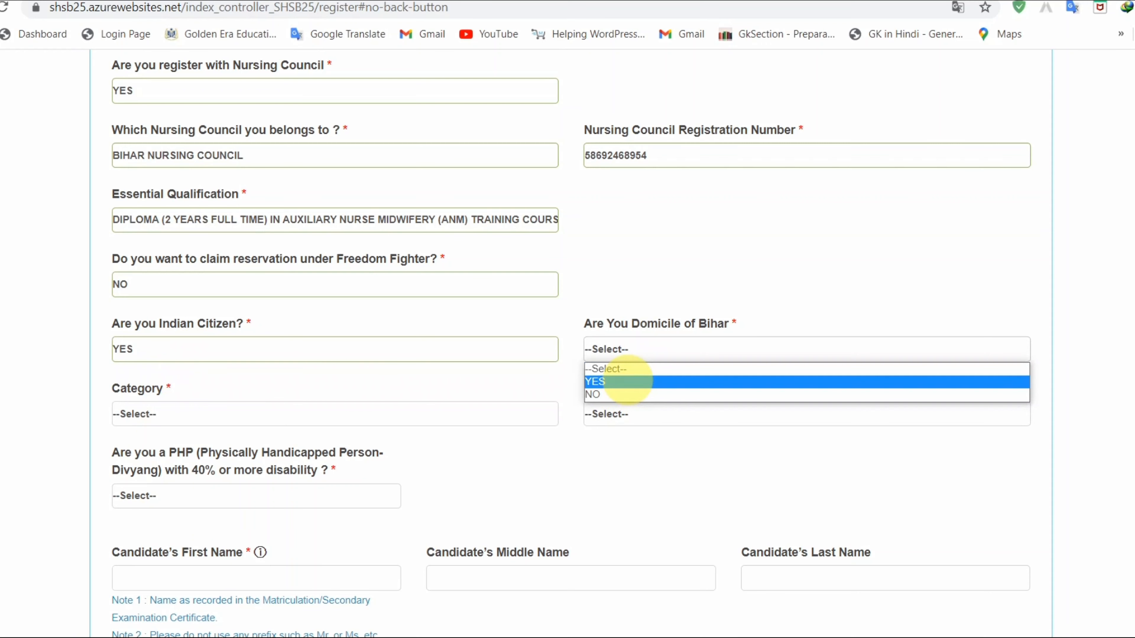
# - Choose NO for Domicile of Bihar, UR (UN RESERVED)- GENERAL for Category, and MALE for Gender
pyautogui.click(616, 395)
pyautogui.click(226, 431)
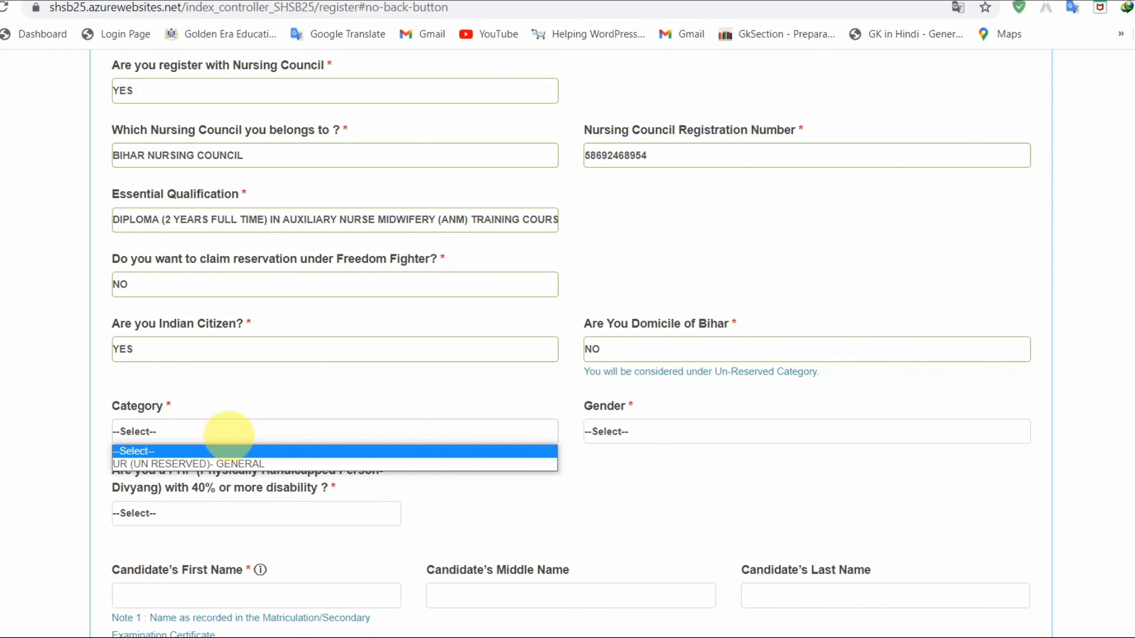
pyautogui.click(234, 465)
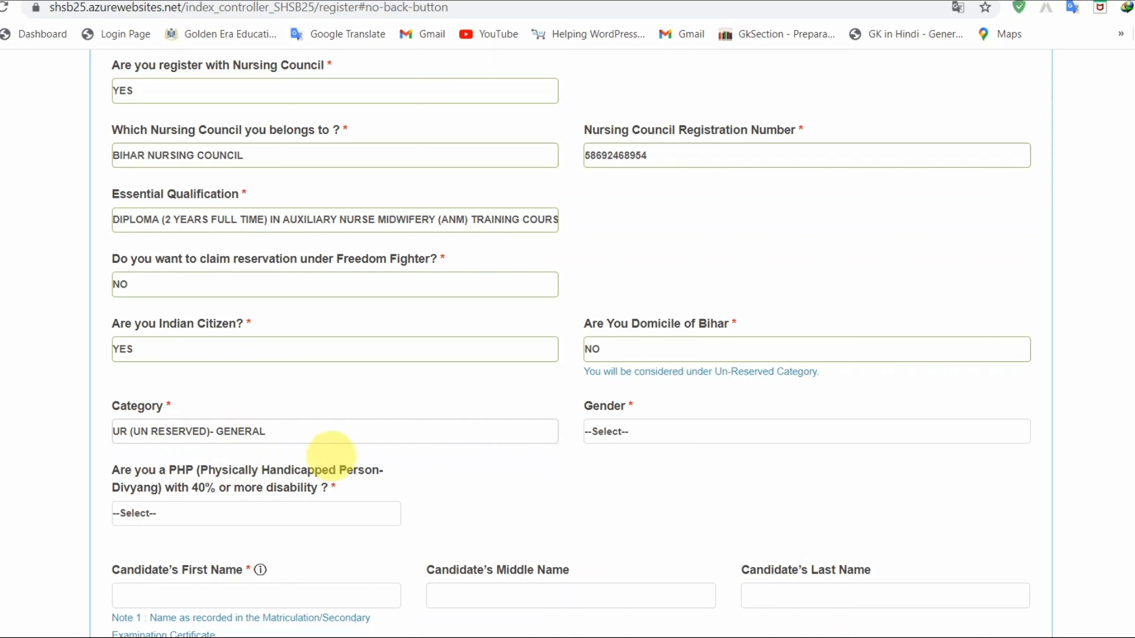
pyautogui.click(617, 351)
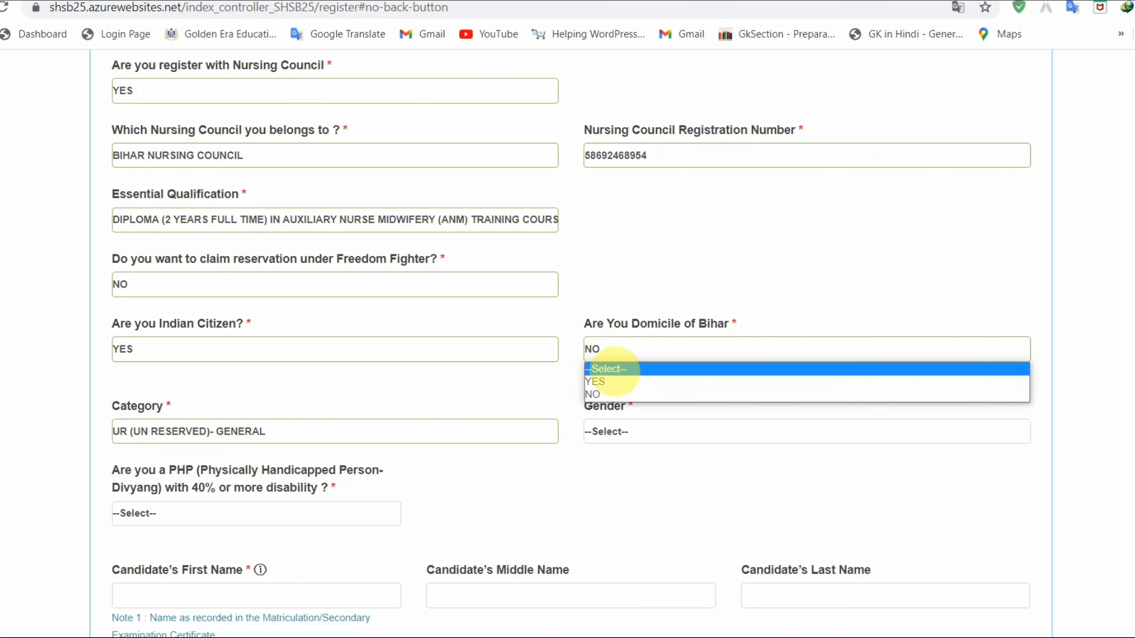
pyautogui.click(49, 438)
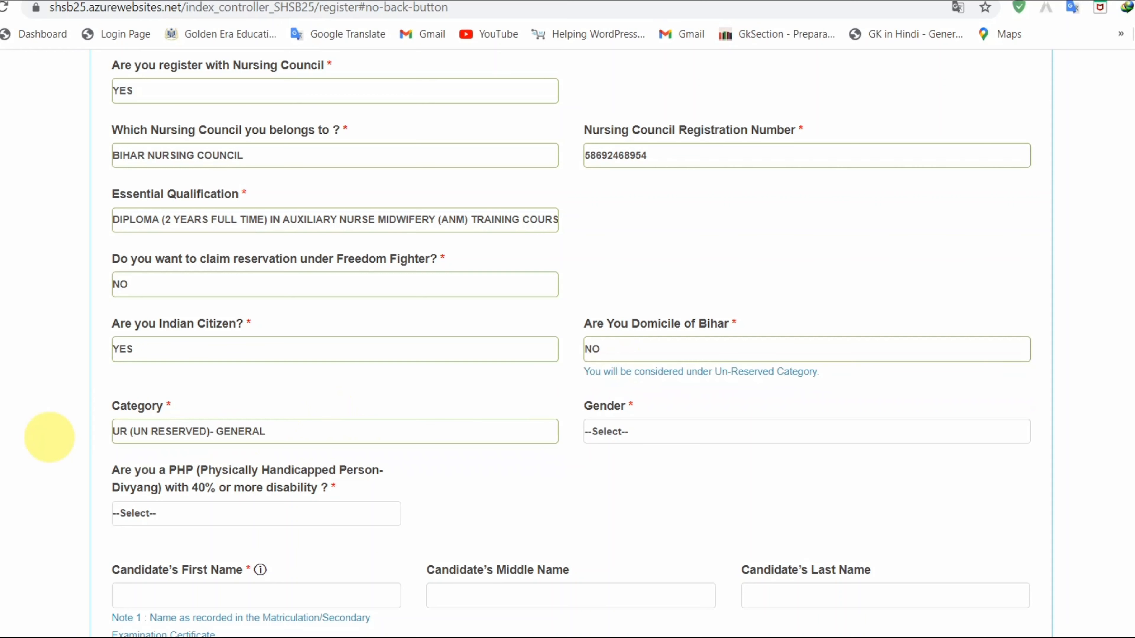
pyautogui.click(648, 432)
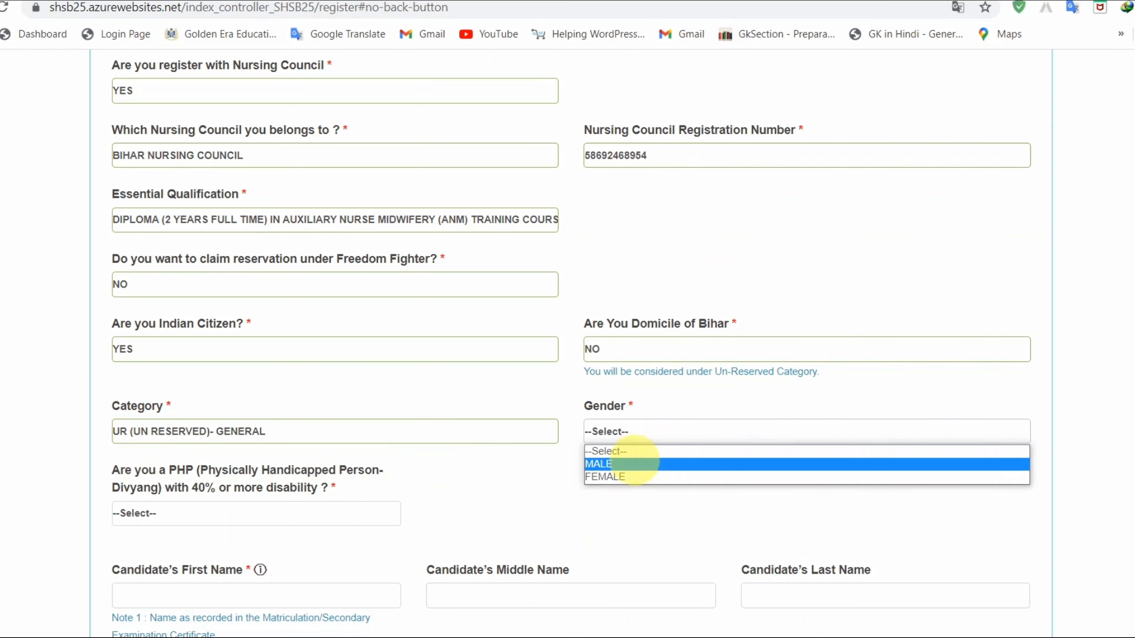
pyautogui.click(635, 465)
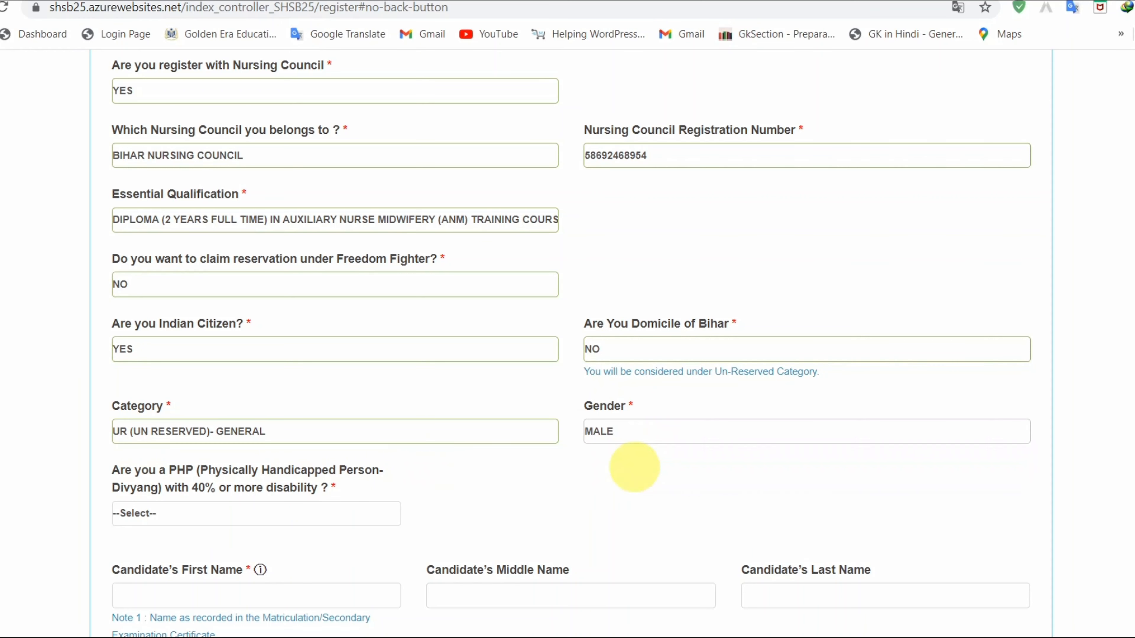
# - Answer NO to the PHP (40% or more disability) question, leaving Candidate's First Name empty
pyautogui.scroll(-5, 633, 465)
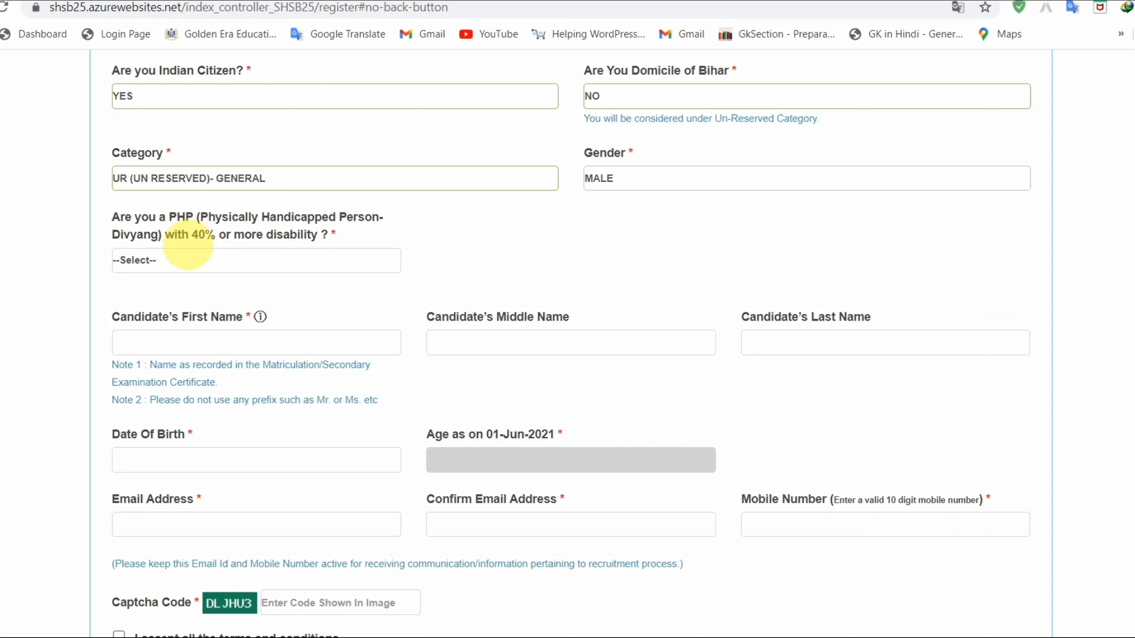
pyautogui.click(182, 259)
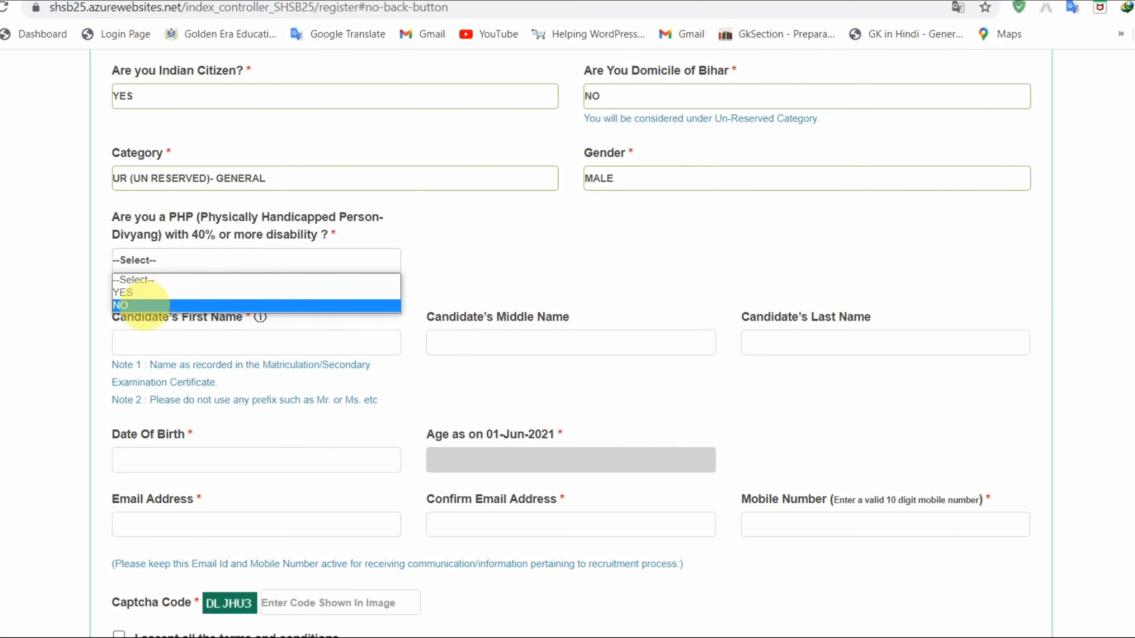
pyautogui.click(134, 305)
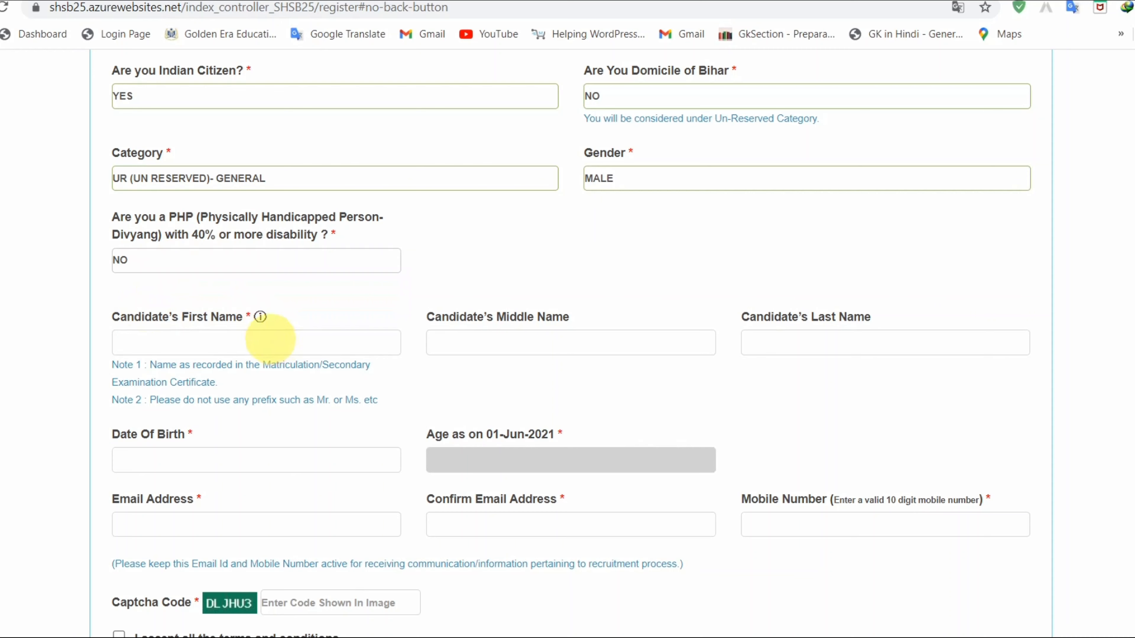
pyautogui.click(186, 340)
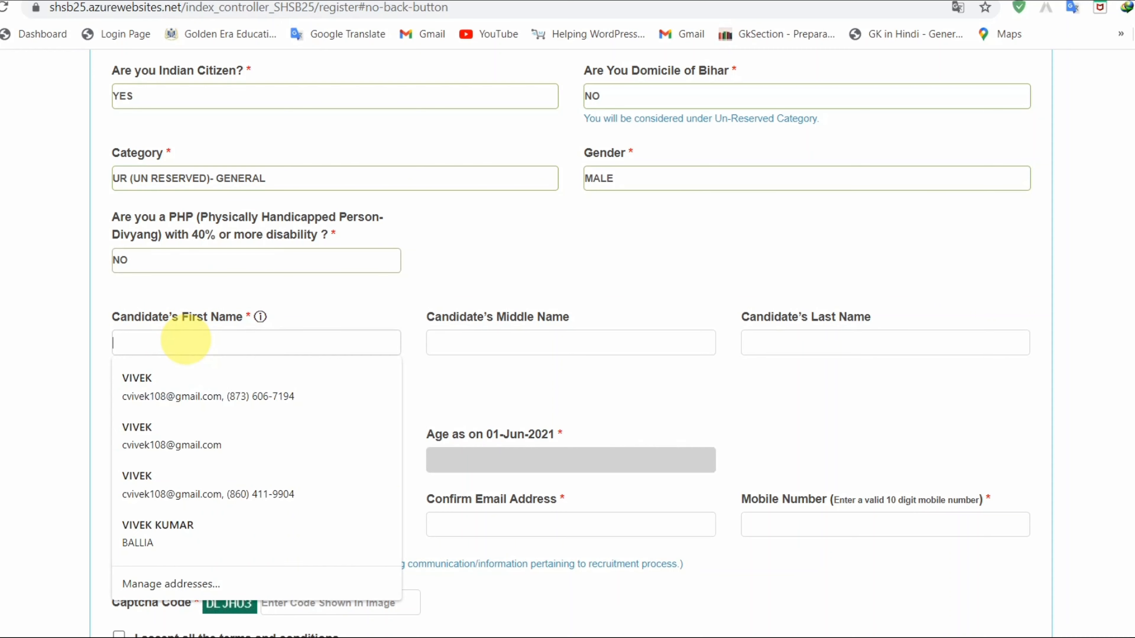
pyautogui.click(347, 305)
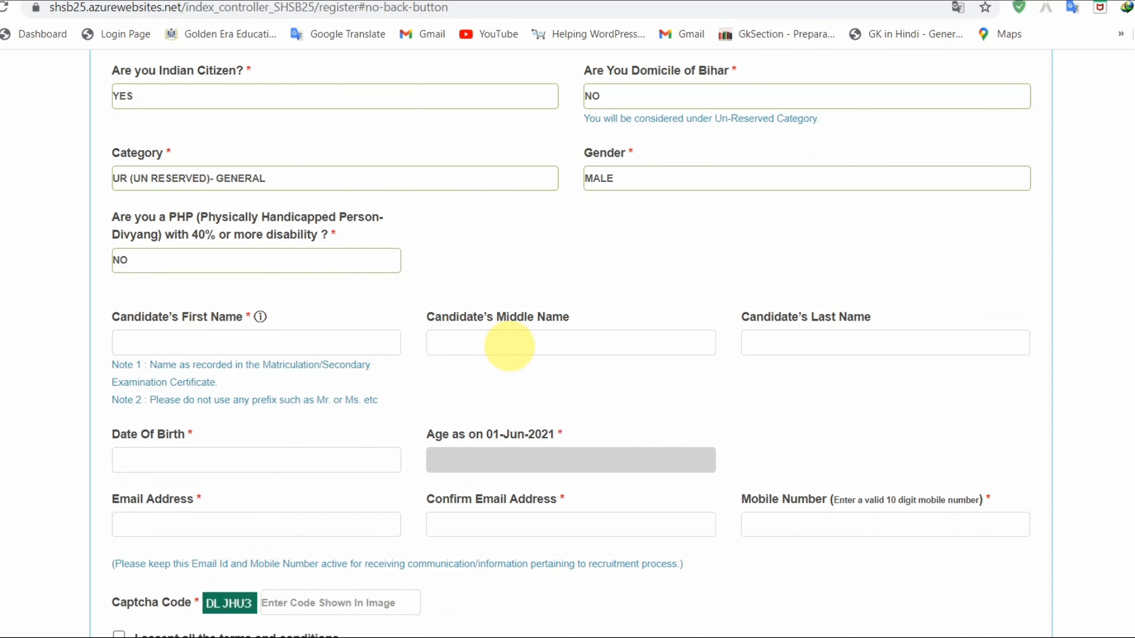
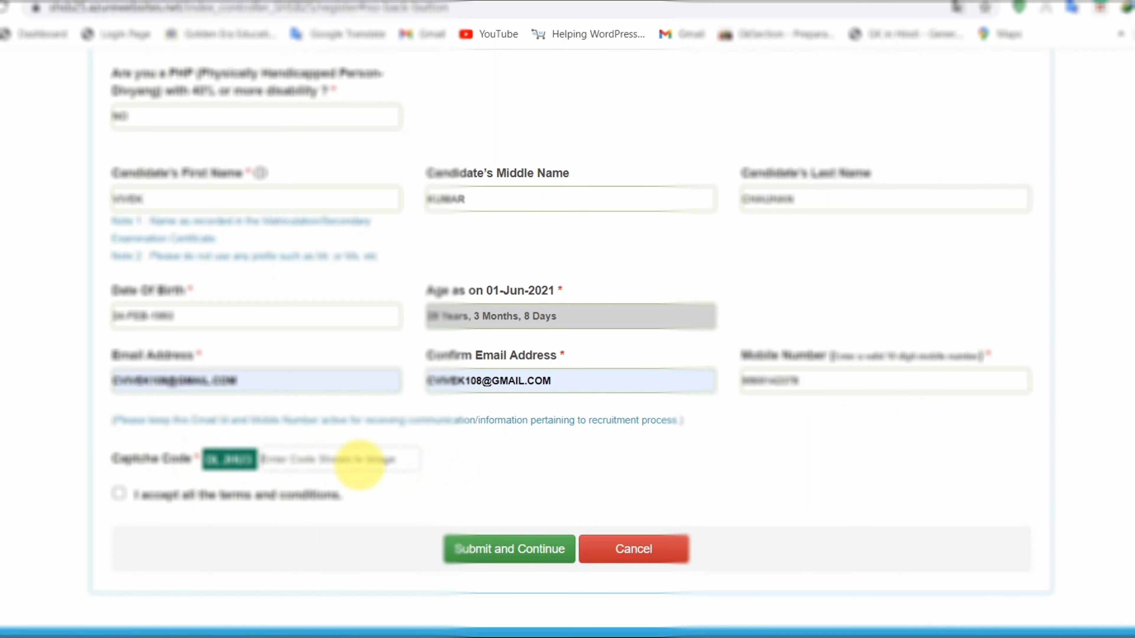
# - Enter the captcha code and tick 'I accept all the terms and conditions'
pyautogui.write('0LJHUZ')
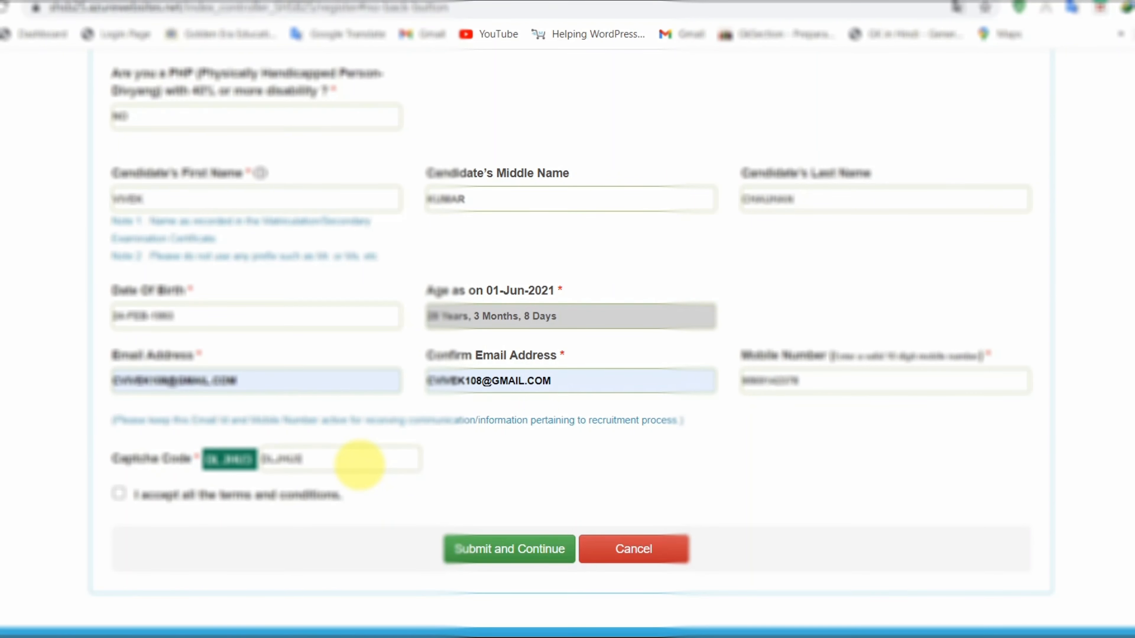
pyautogui.scroll(6, 360, 465)
pyautogui.scroll(4, 359, 465)
pyautogui.scroll(-12, 362, 464)
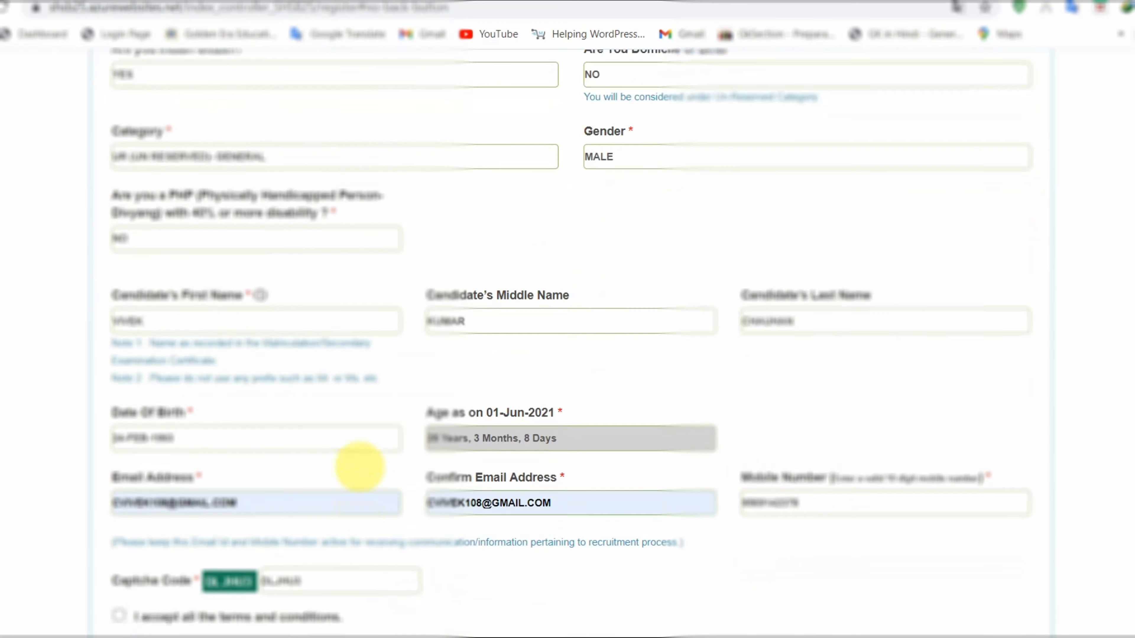
pyautogui.click(119, 494)
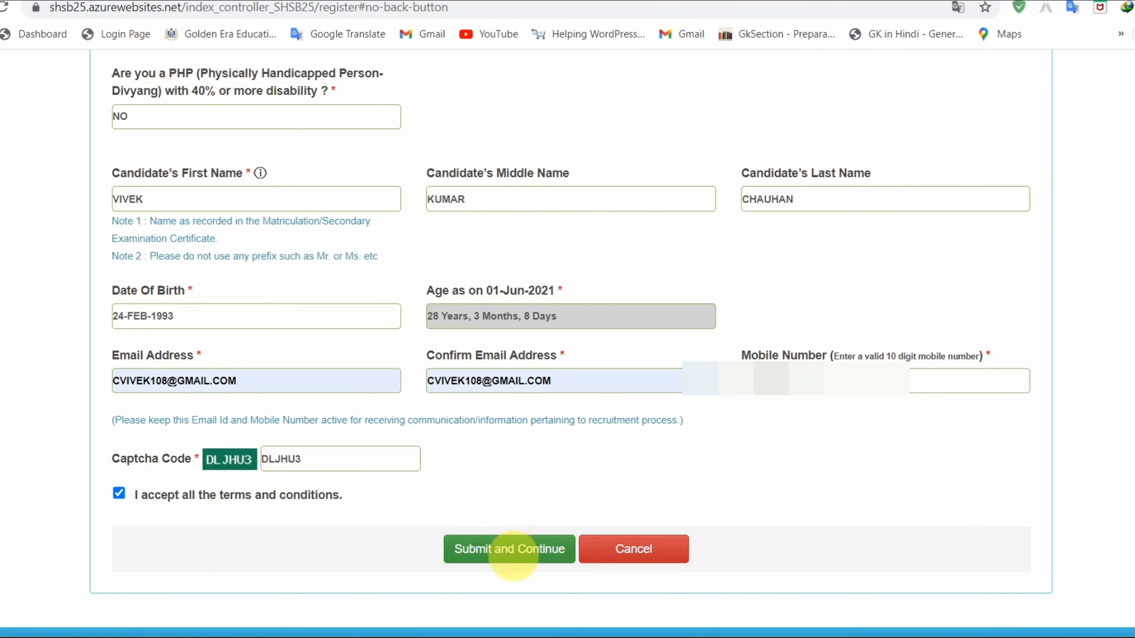
# - Submit and continue, then confirm the browser dialog to reach Registration – Step 1 Completed for ANM
pyautogui.click(509, 552)
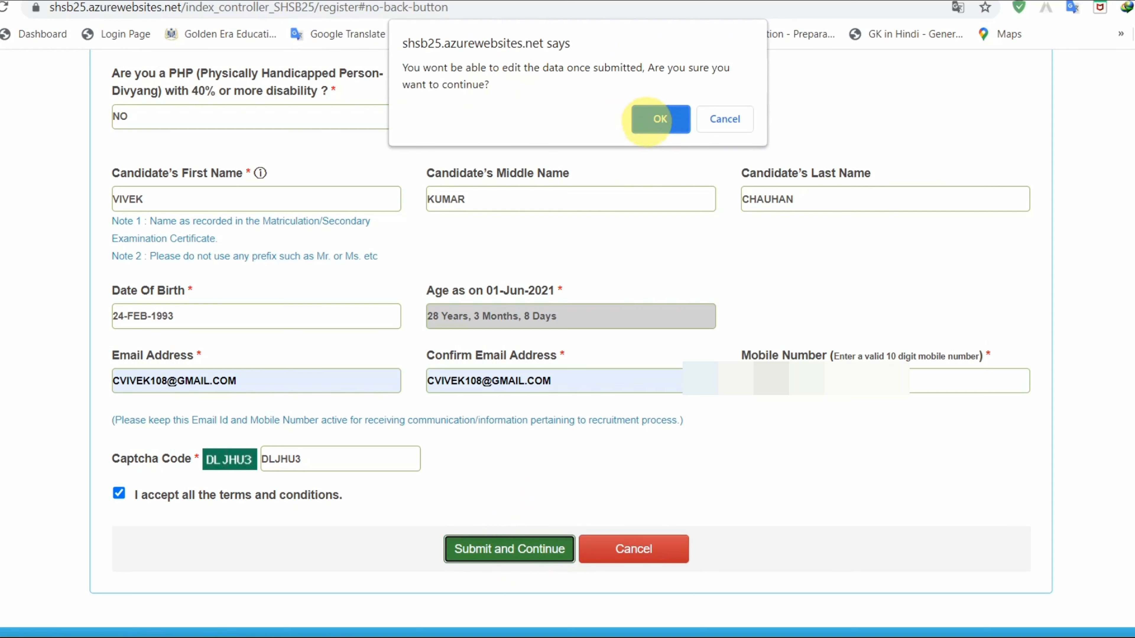
pyautogui.click(649, 120)
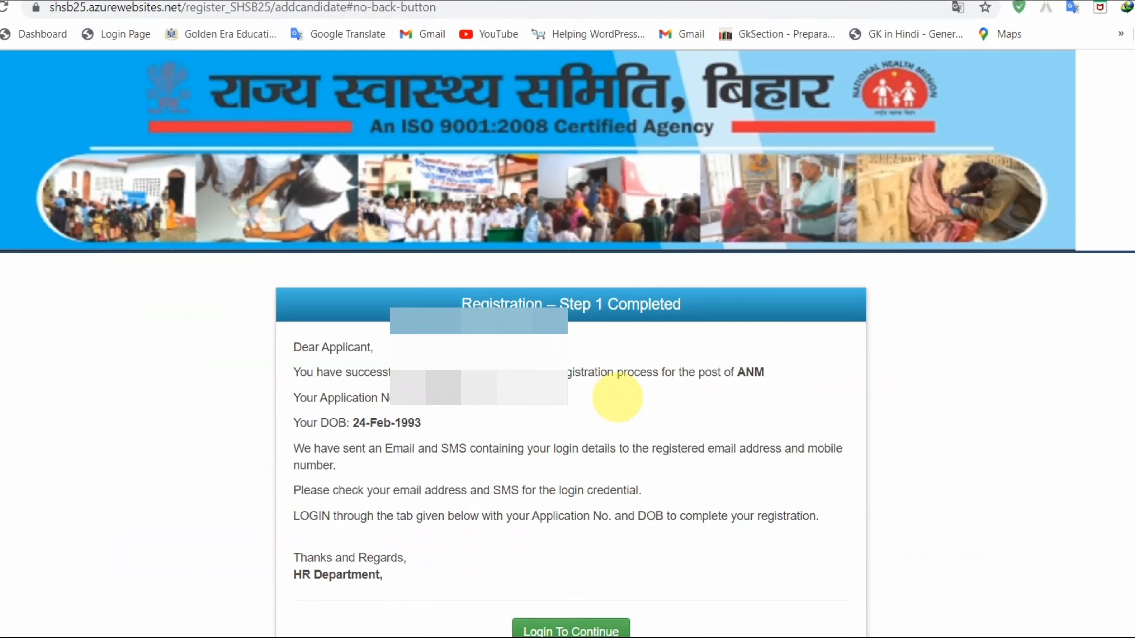
pyautogui.scroll(-2, 617, 445)
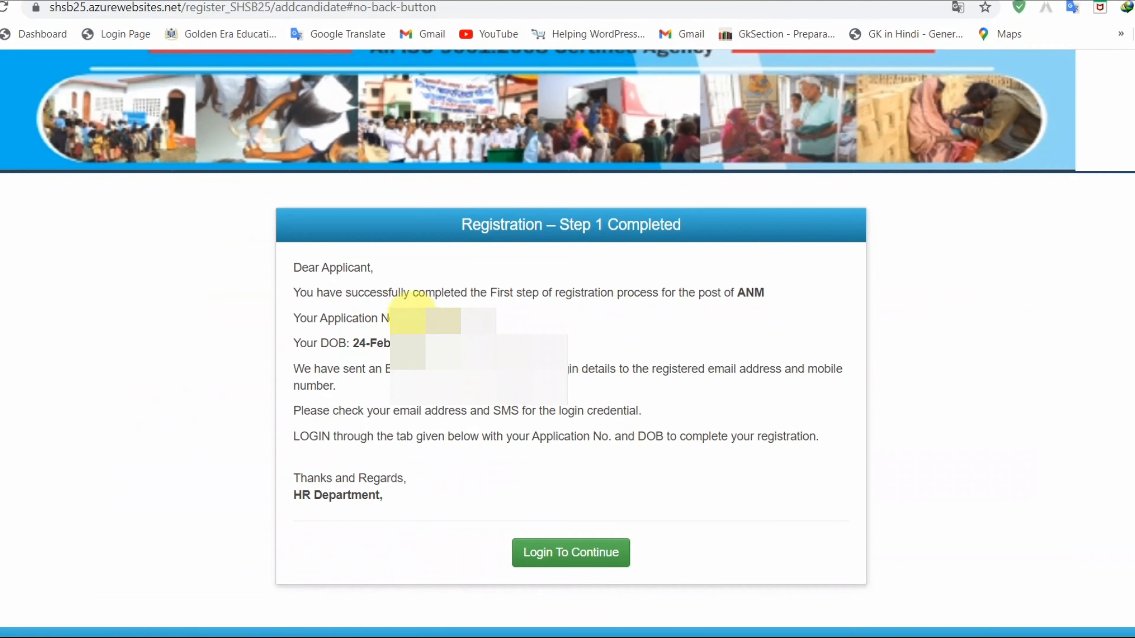
# - Copy the new Application No. and continue to the Candidate Login page
pyautogui.doubleClick(442, 318)
pyautogui.rightClick(456, 316)
pyautogui.click(607, 330)
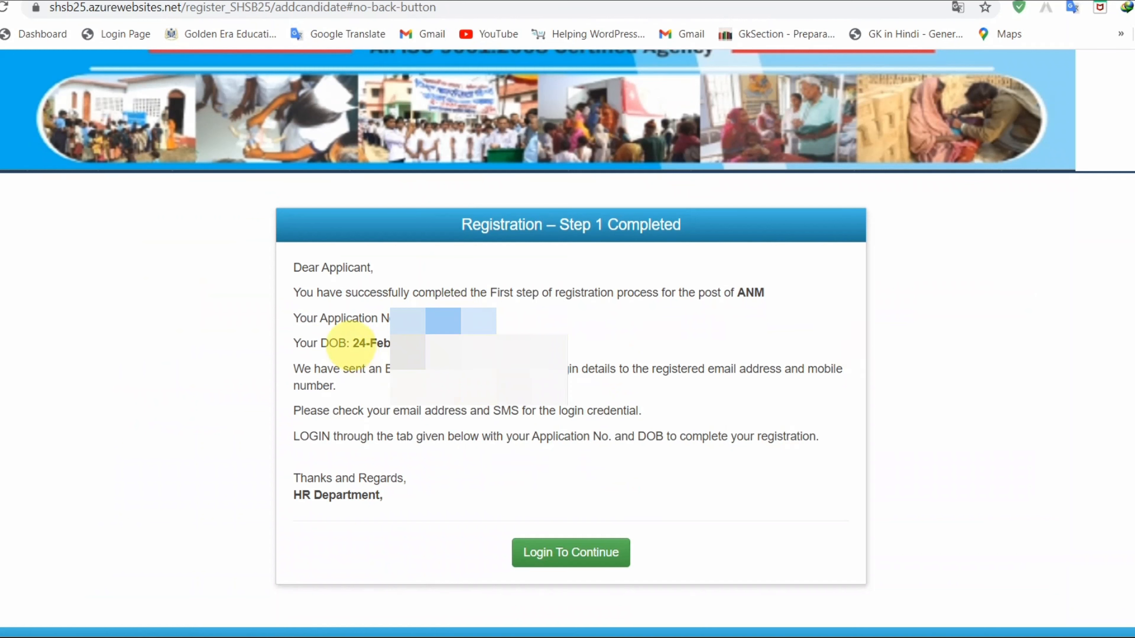
pyautogui.moveTo(350, 343); pyautogui.dragTo(429, 333)
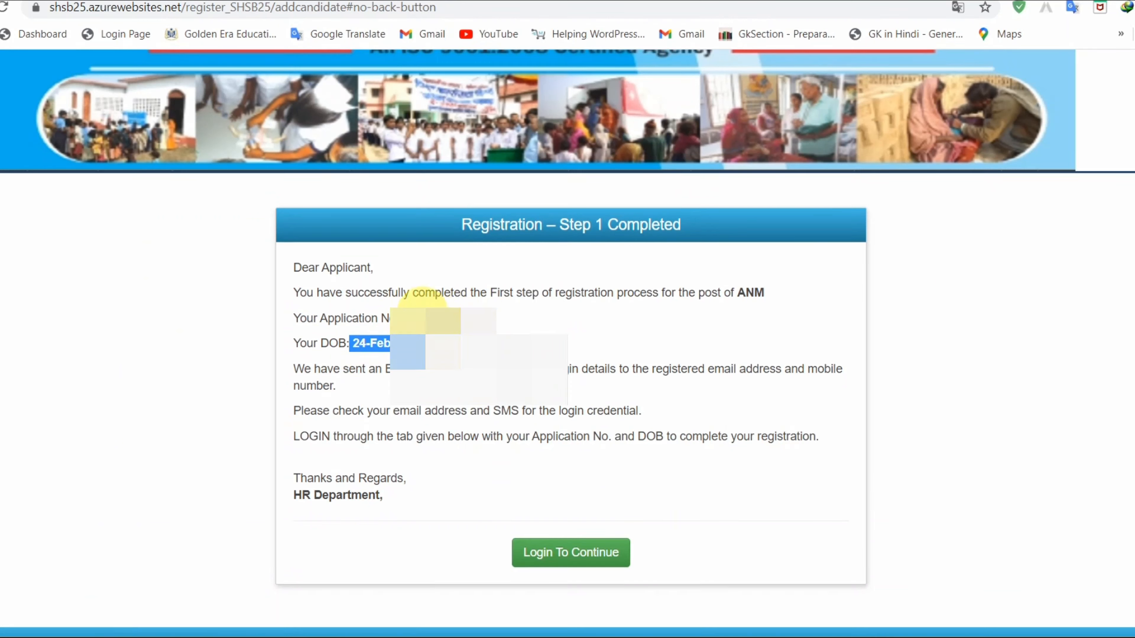
pyautogui.doubleClick(429, 317)
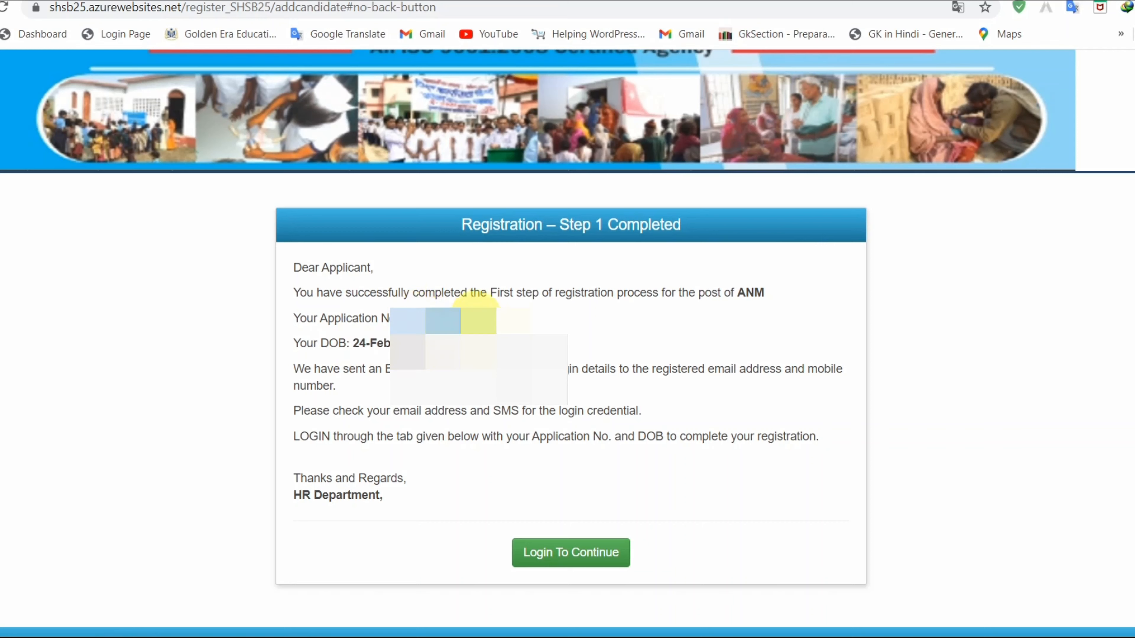
pyautogui.rightClick(447, 308)
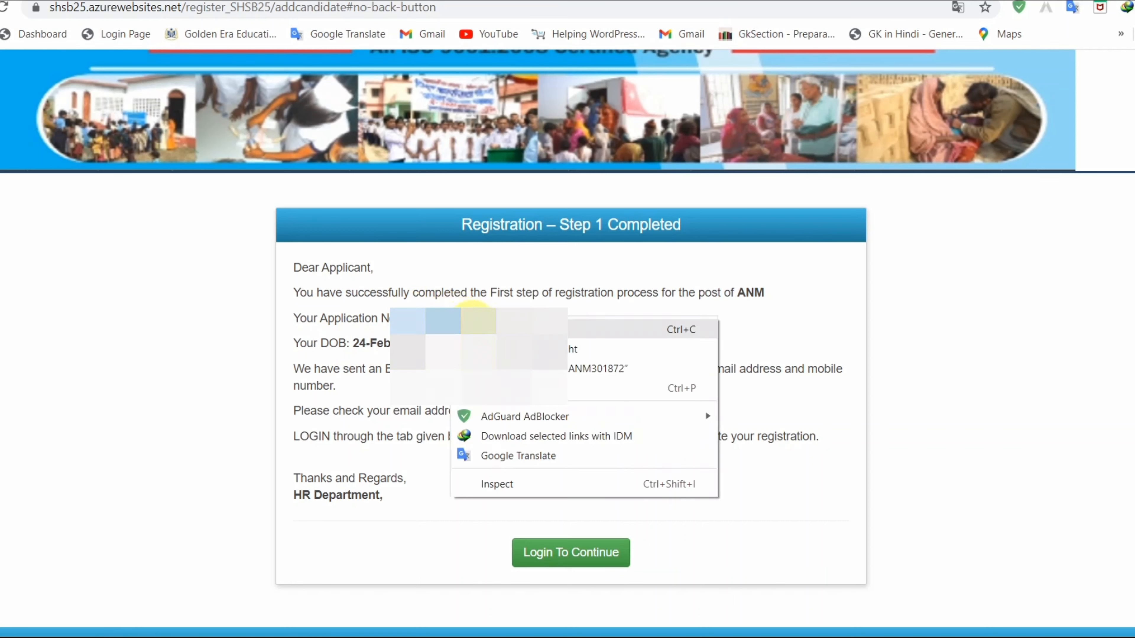
pyautogui.click(514, 330)
pyautogui.click(550, 551)
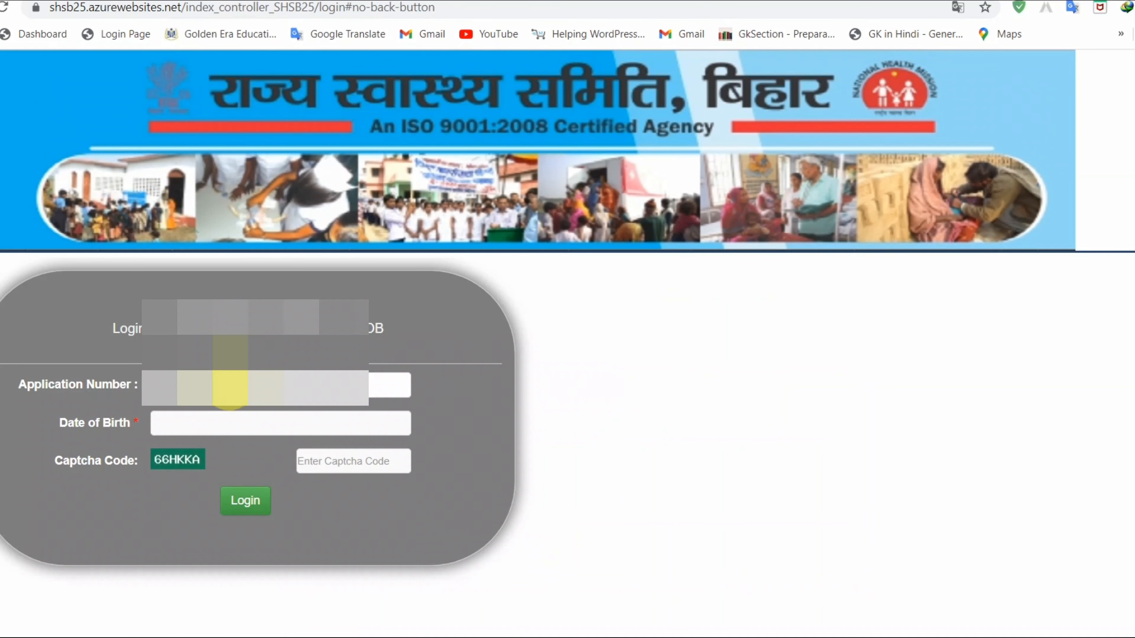
pyautogui.click(227, 420)
pyautogui.click(222, 454)
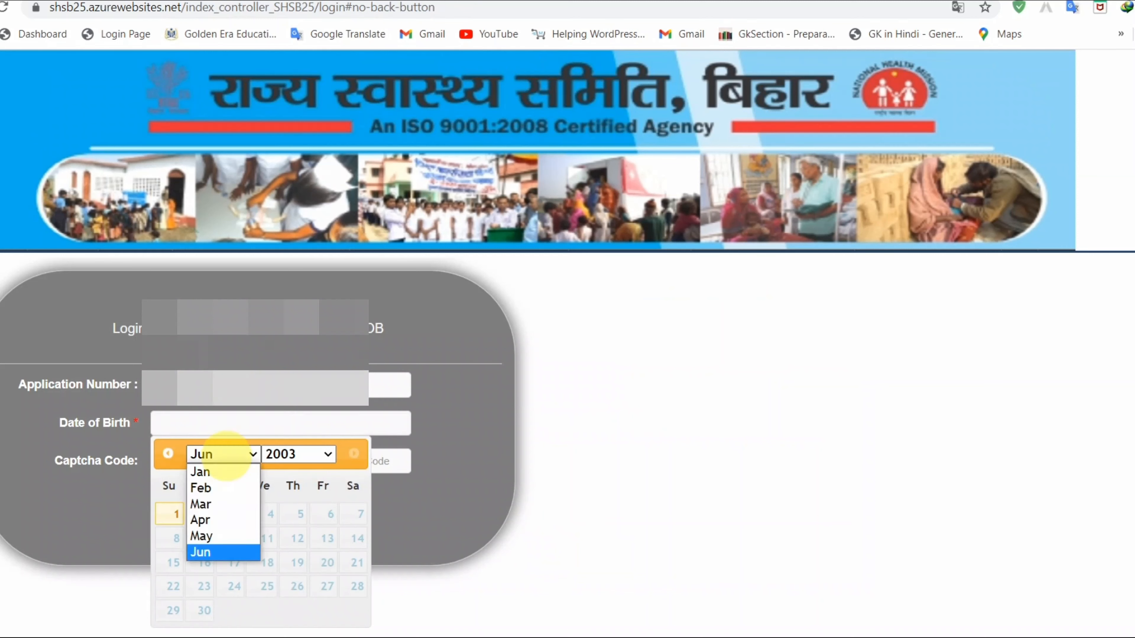
pyautogui.click(202, 487)
pyautogui.click(298, 455)
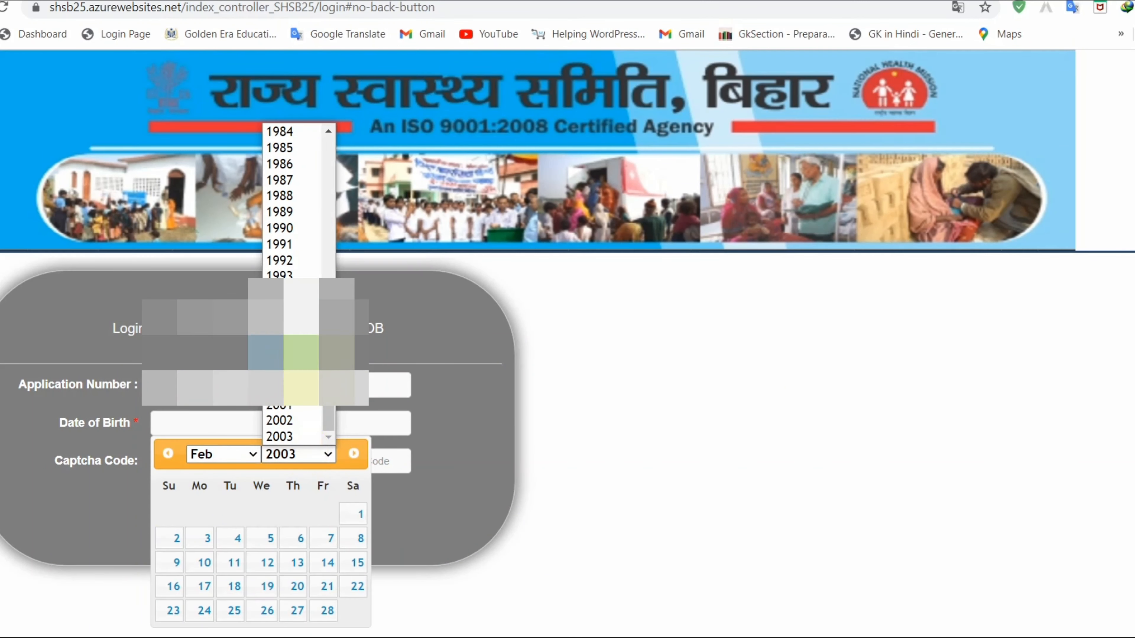
pyautogui.click(280, 260)
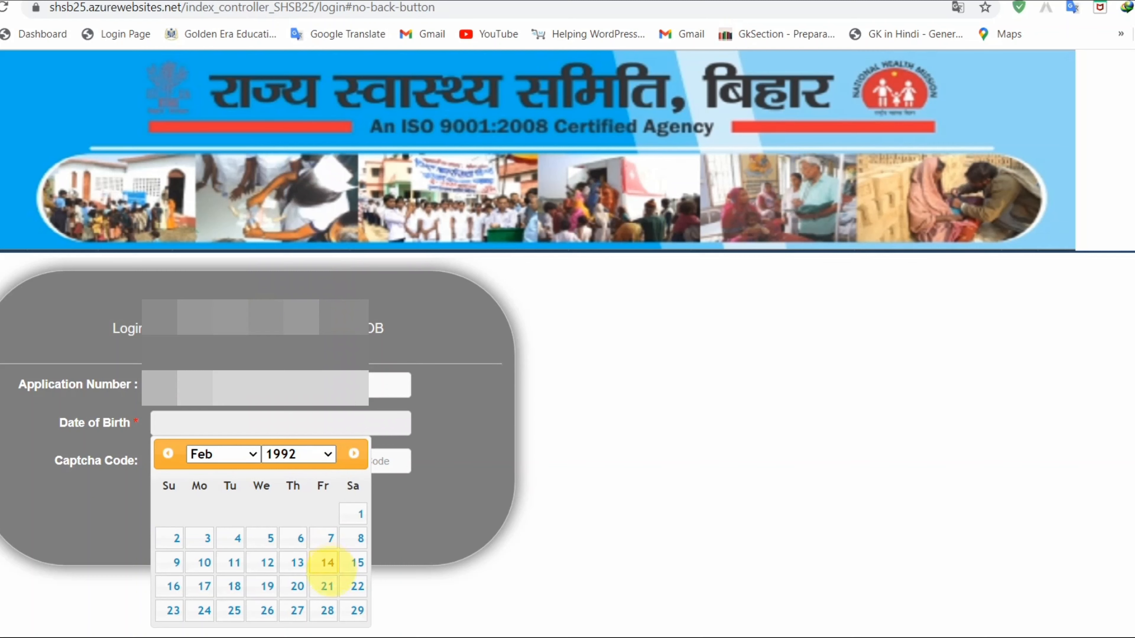
pyautogui.click(205, 610)
pyautogui.click(241, 519)
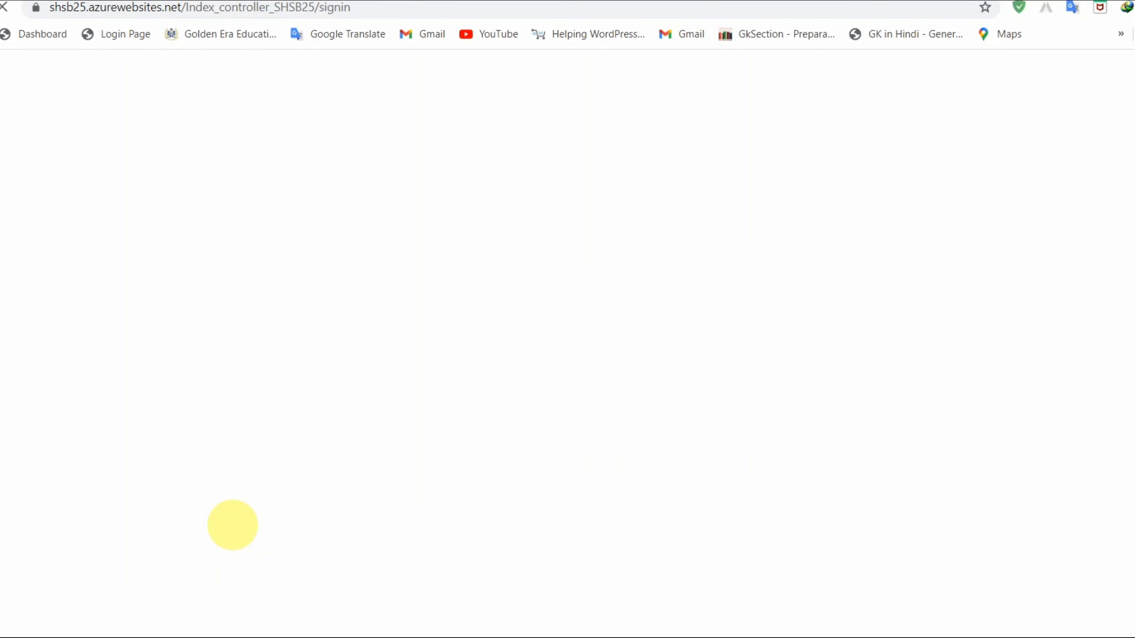
# - Set Marital Status to UNMARRIED on the personal details form
pyautogui.scroll(-2, 605, 478)
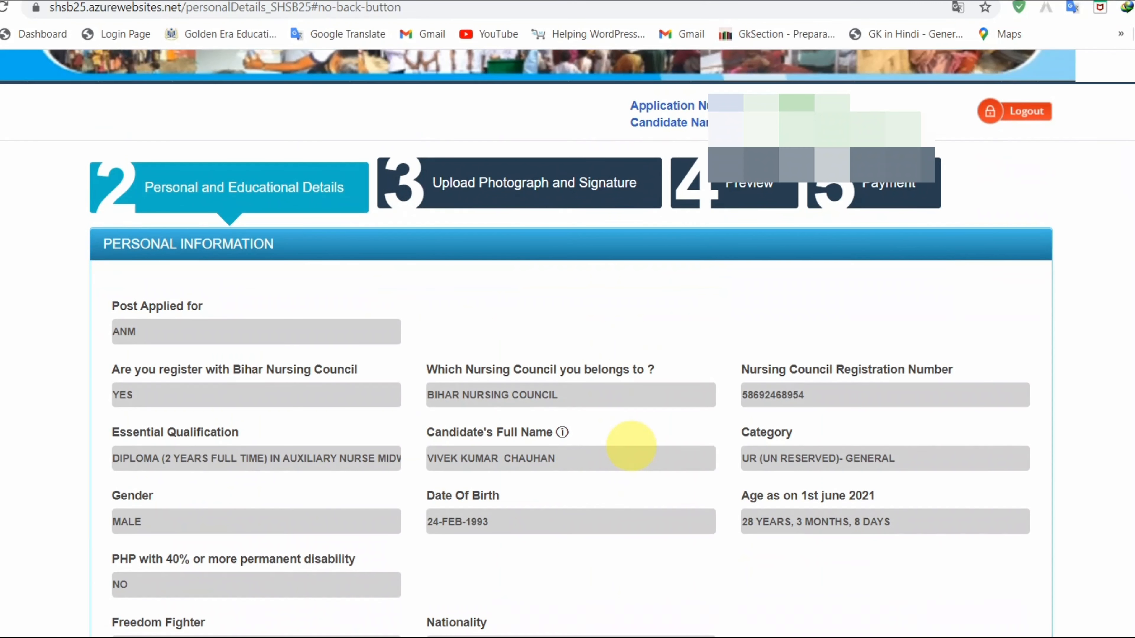
pyautogui.scroll(-3, 631, 446)
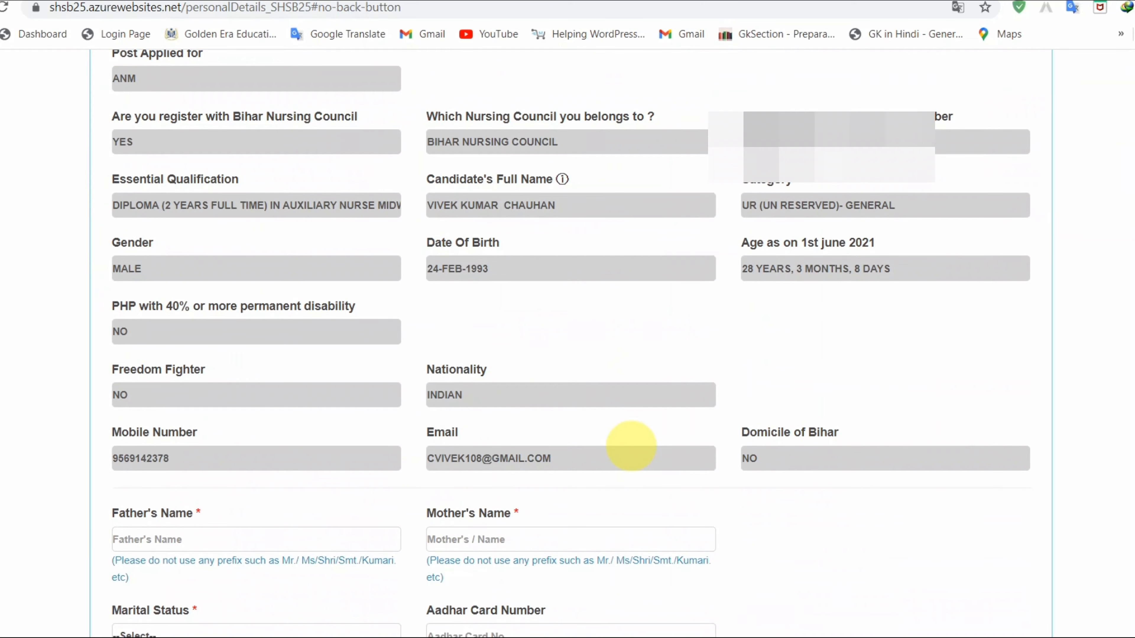
pyautogui.scroll(-3, 630, 445)
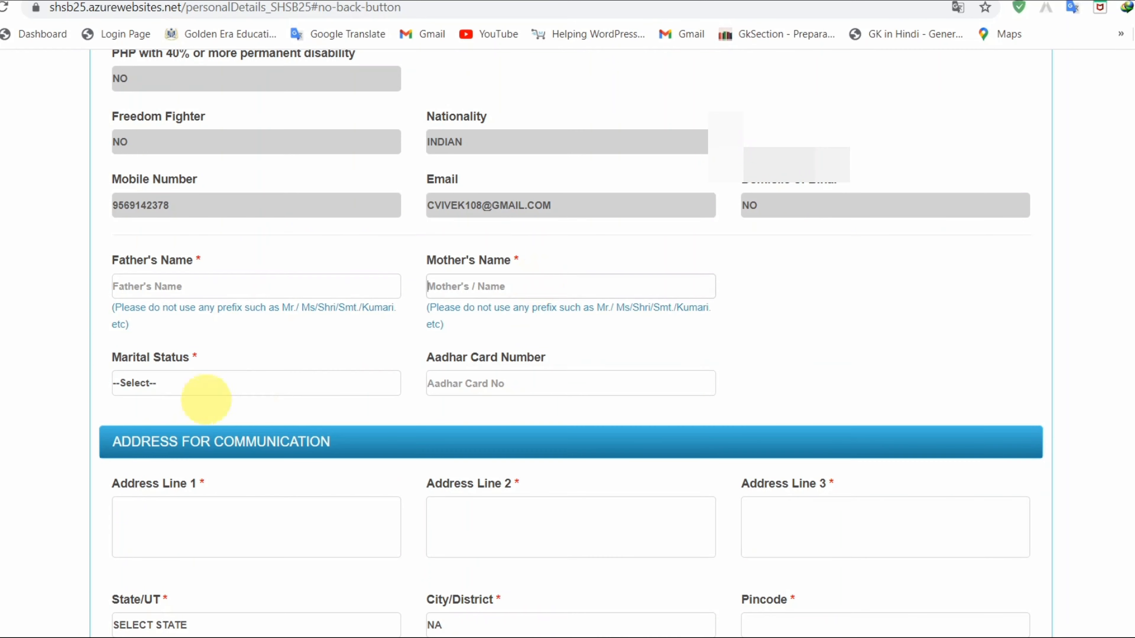
pyautogui.click(175, 384)
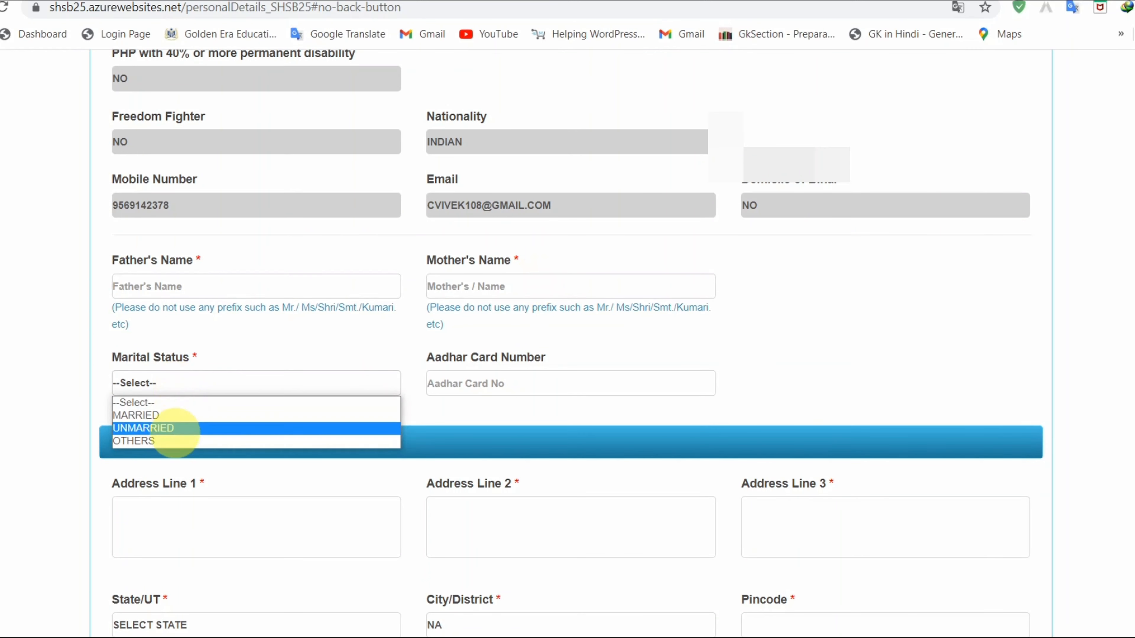
pyautogui.click(180, 429)
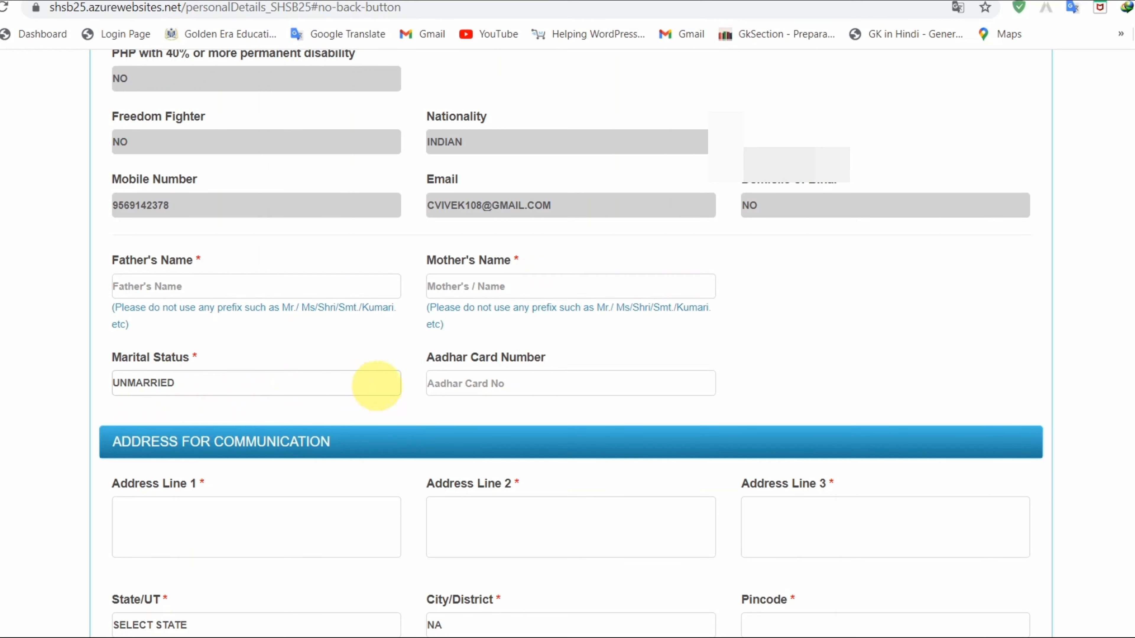
pyautogui.click(546, 385)
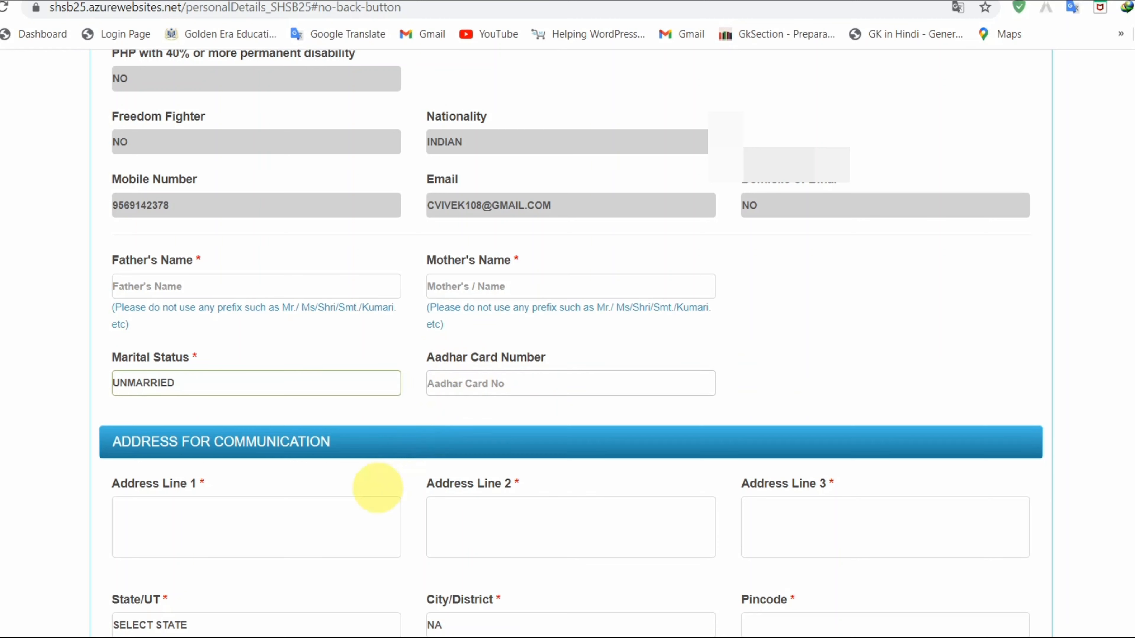
# - Fill in the three communication address lines
pyautogui.scroll(-4, 295, 518)
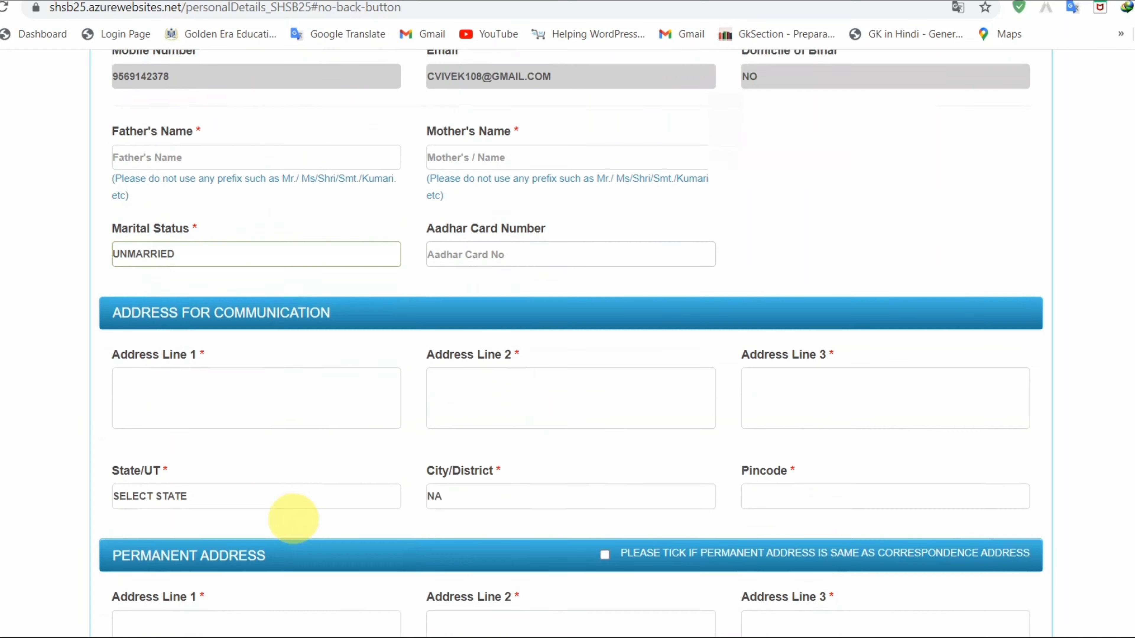
pyautogui.click(233, 350)
pyautogui.click(63, 347)
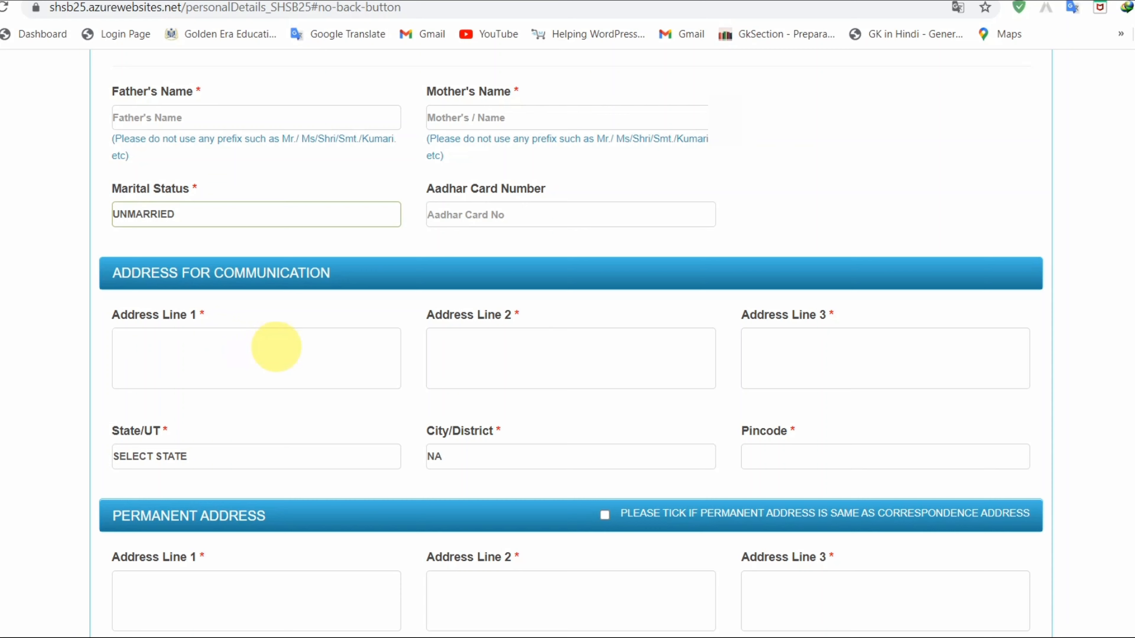
pyautogui.click(193, 354)
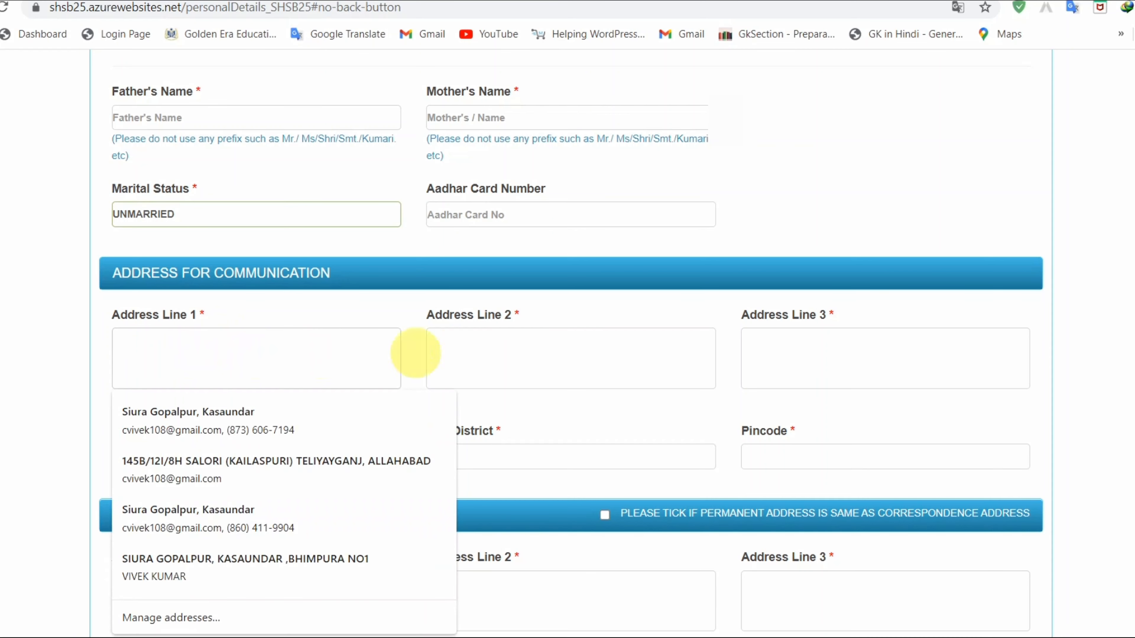
pyautogui.click(507, 354)
pyautogui.click(829, 365)
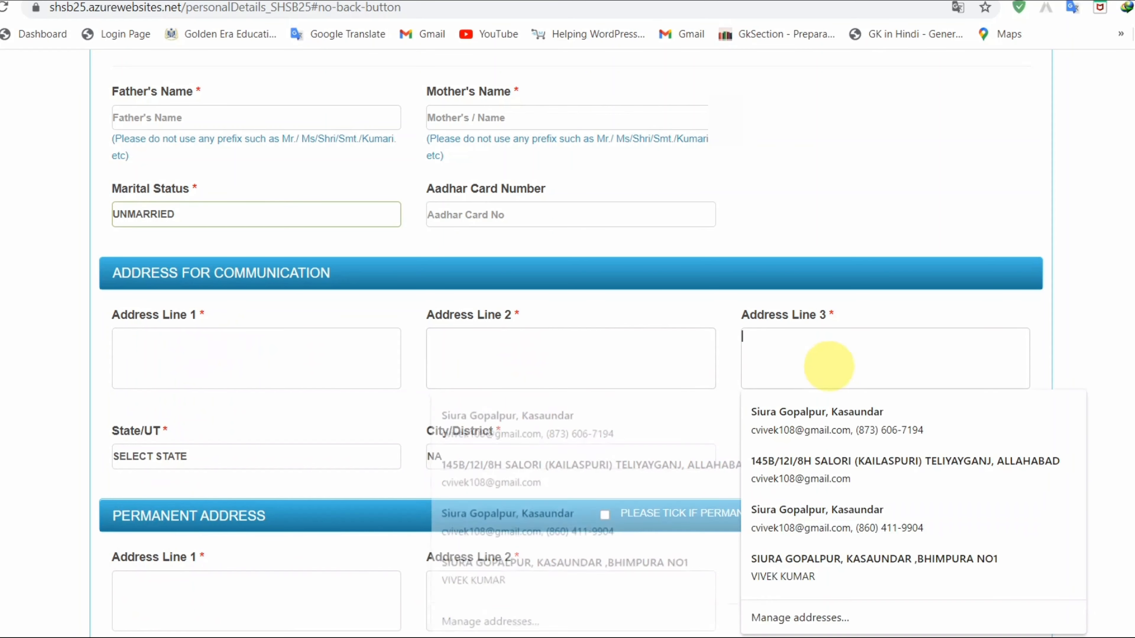
pyautogui.click(233, 354)
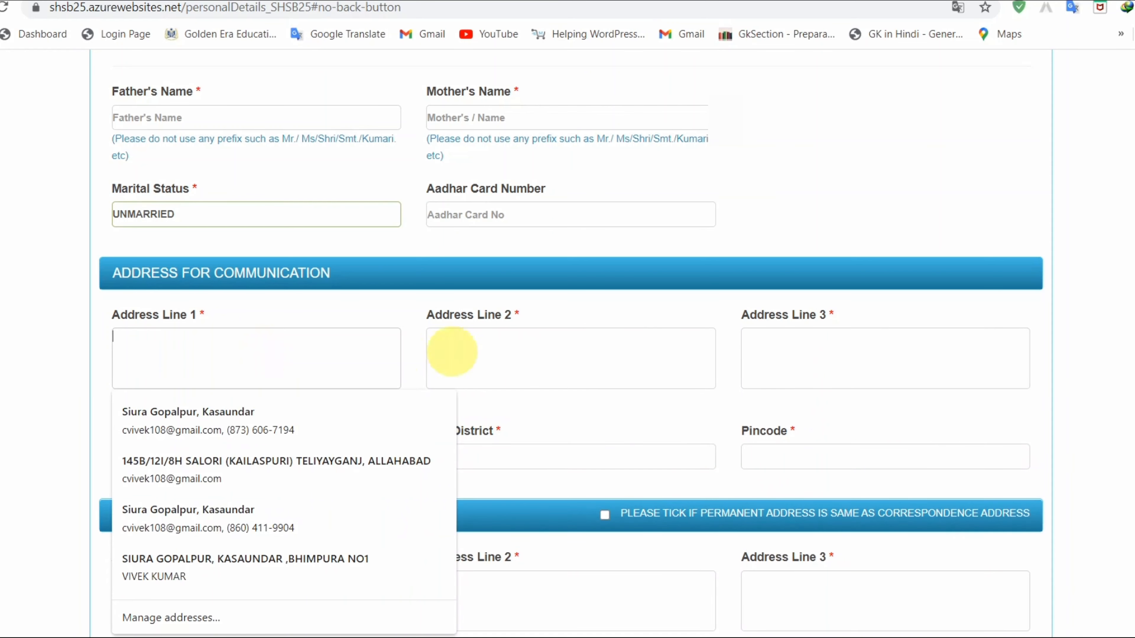
# - Choose the State/UT and mark the permanent address as same as communication address
pyautogui.click(3, 380)
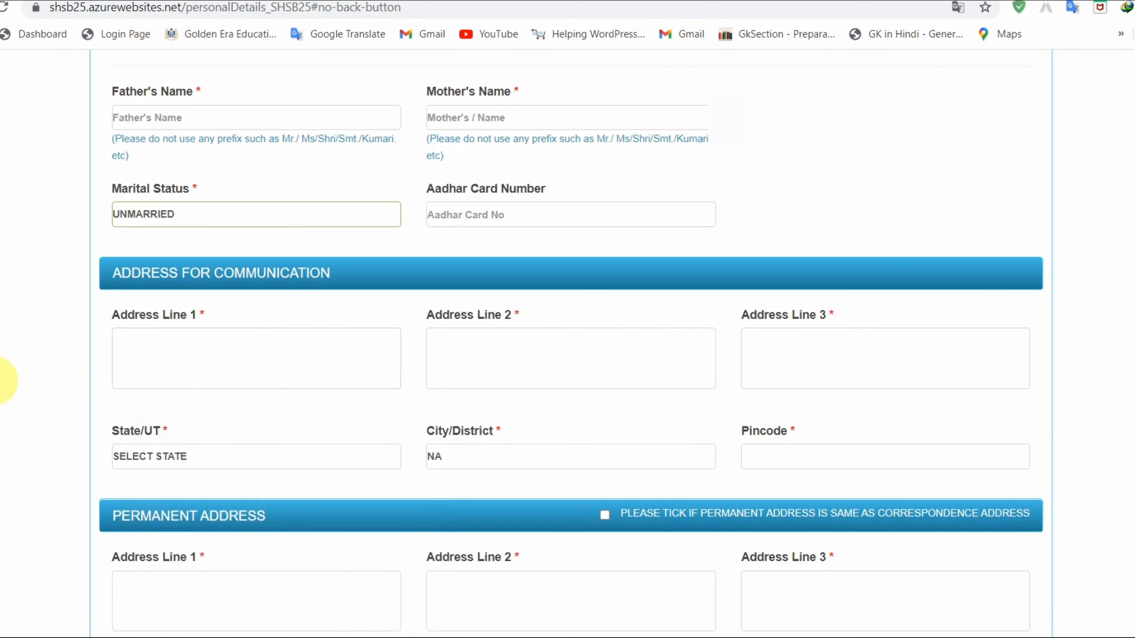
pyautogui.click(190, 454)
pyautogui.scroll(-5, 185, 379)
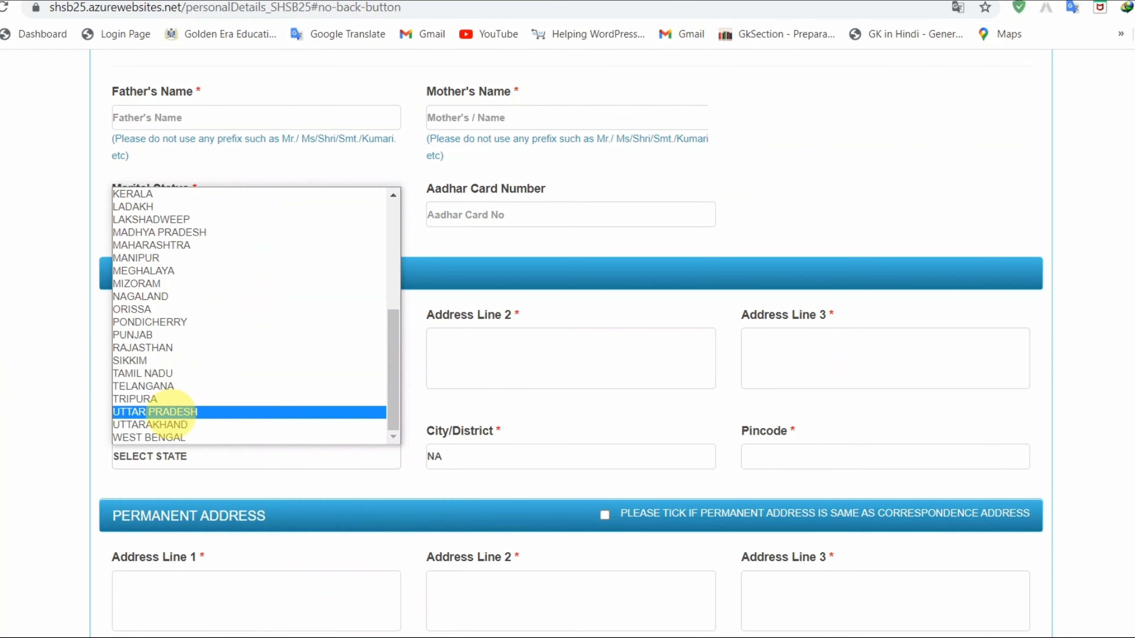
pyautogui.press('Escape')
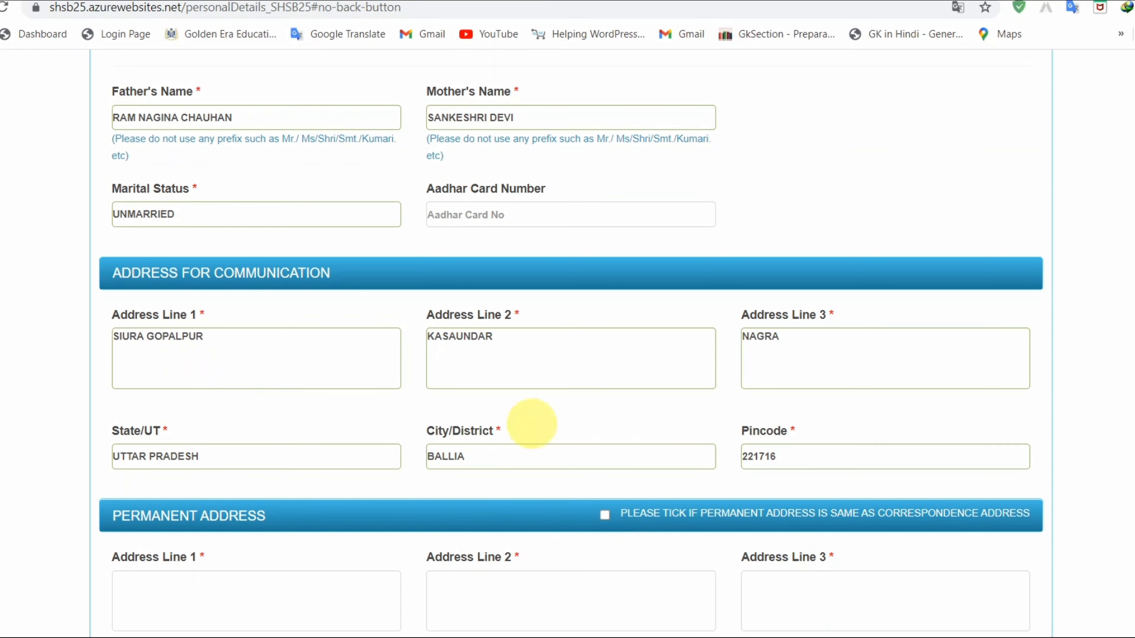
pyautogui.scroll(-3, 527, 431)
pyautogui.click(604, 345)
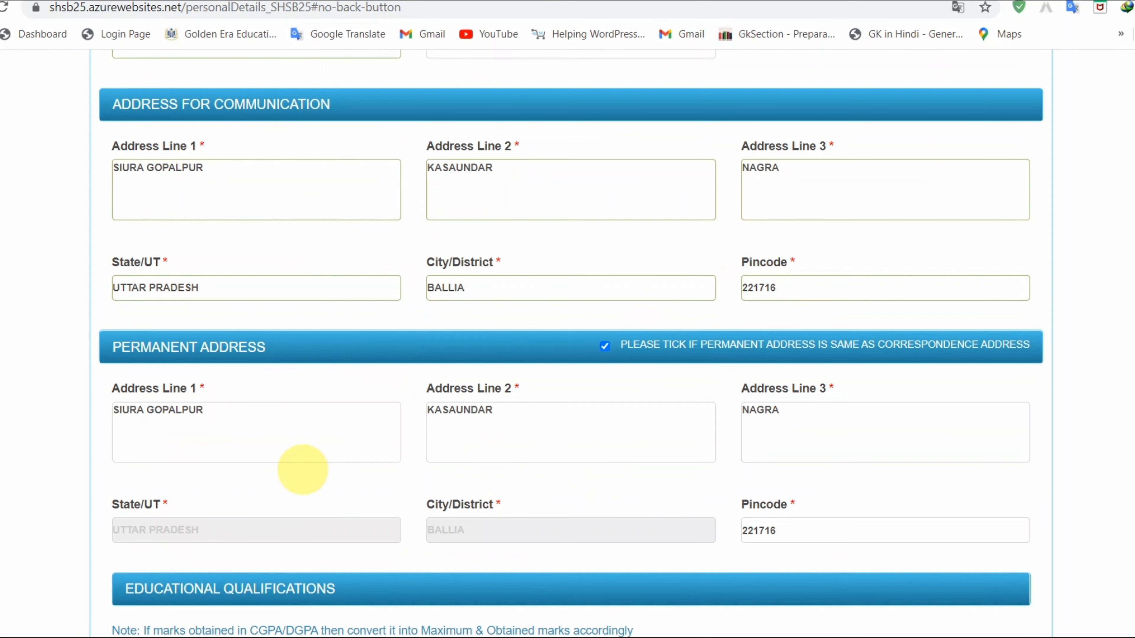
# - Fill the 10th qualification row with board, year of passing and obtained marks
pyautogui.scroll(-8, 303, 469)
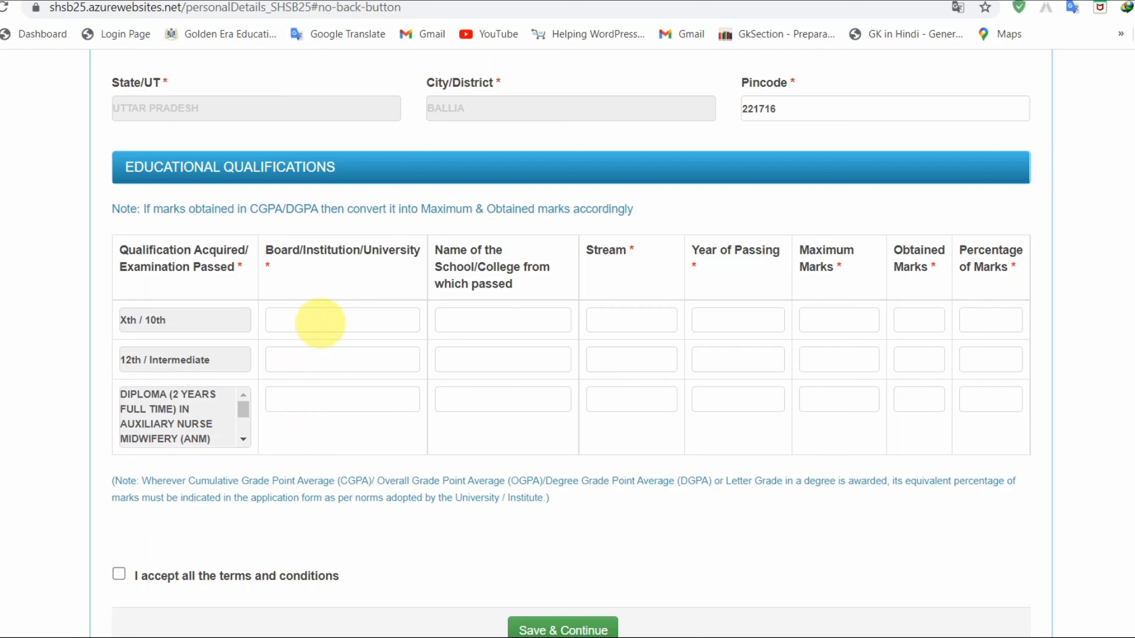
pyautogui.click(319, 323)
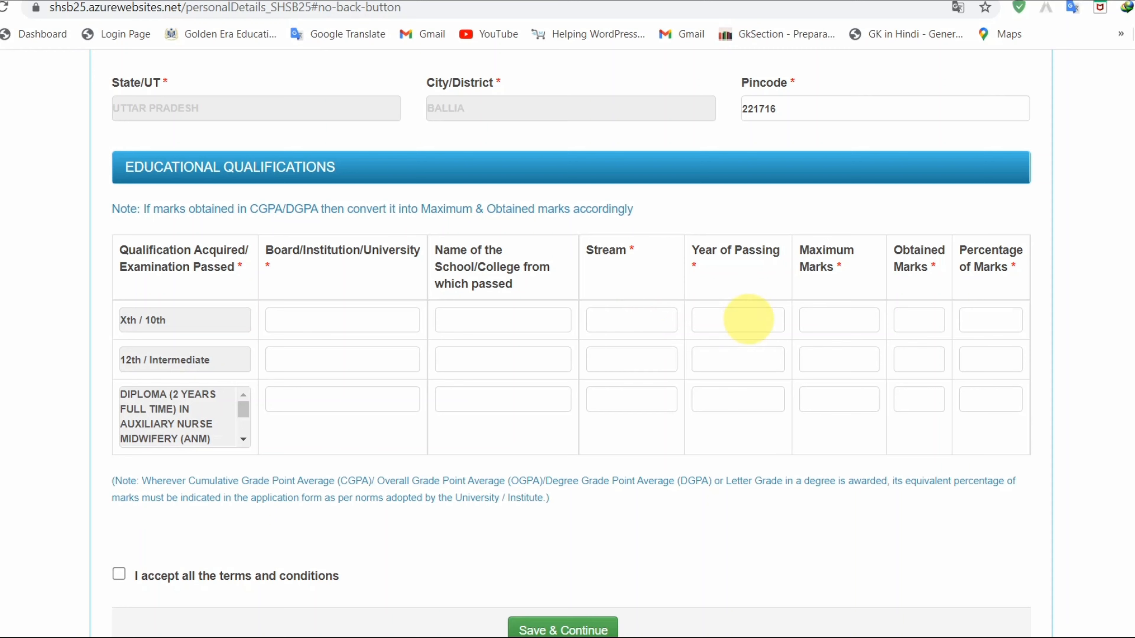
pyautogui.click(748, 319)
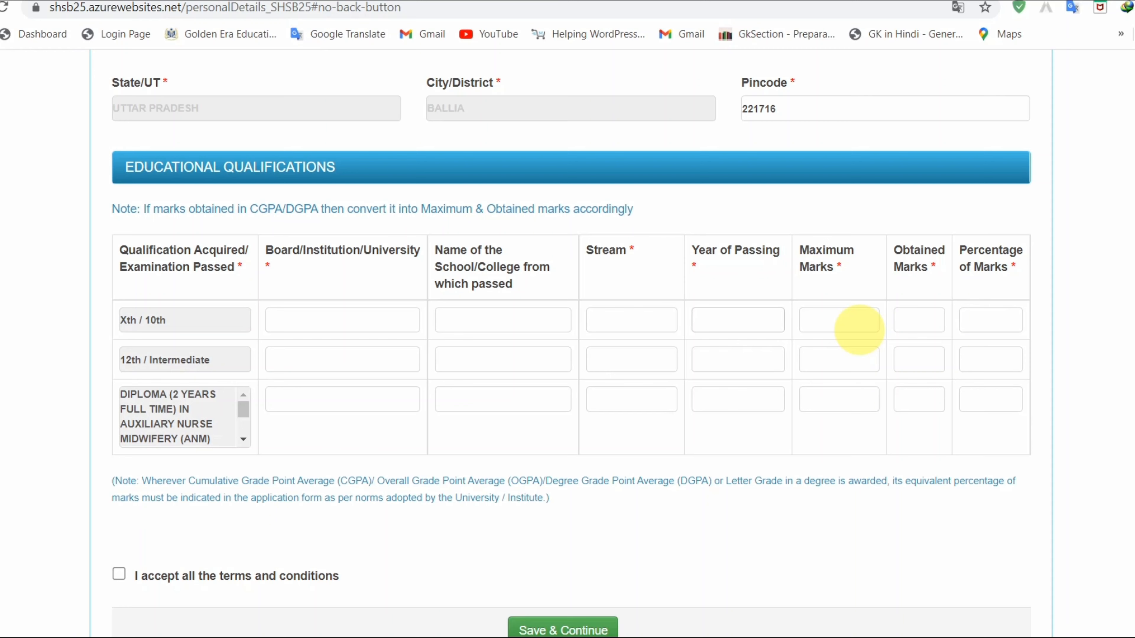
pyautogui.click(916, 327)
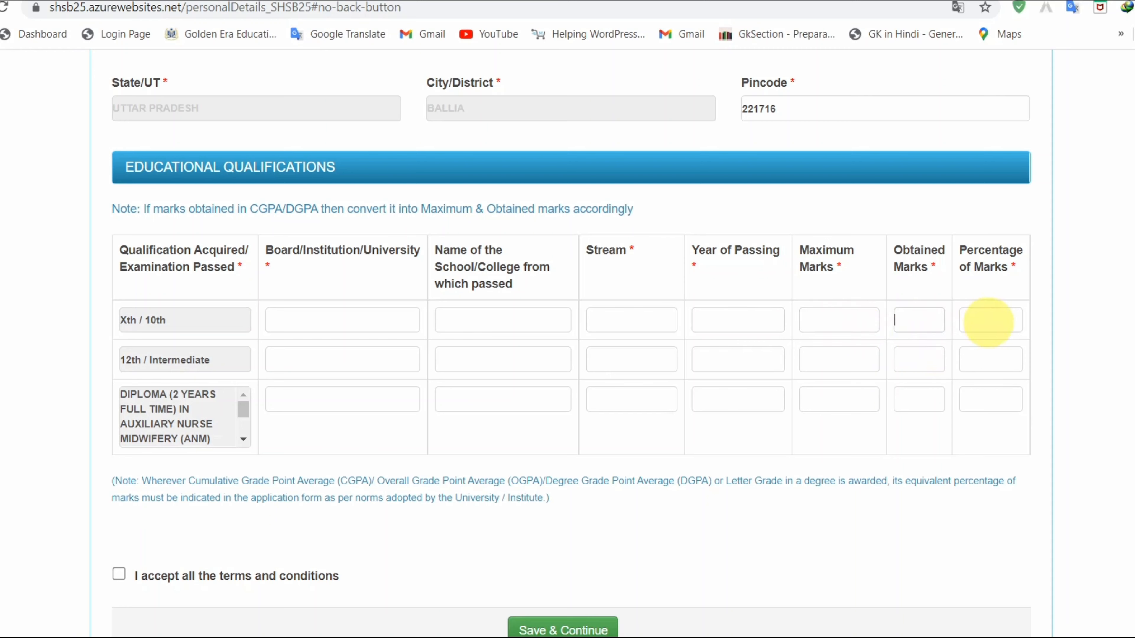
pyautogui.click(988, 322)
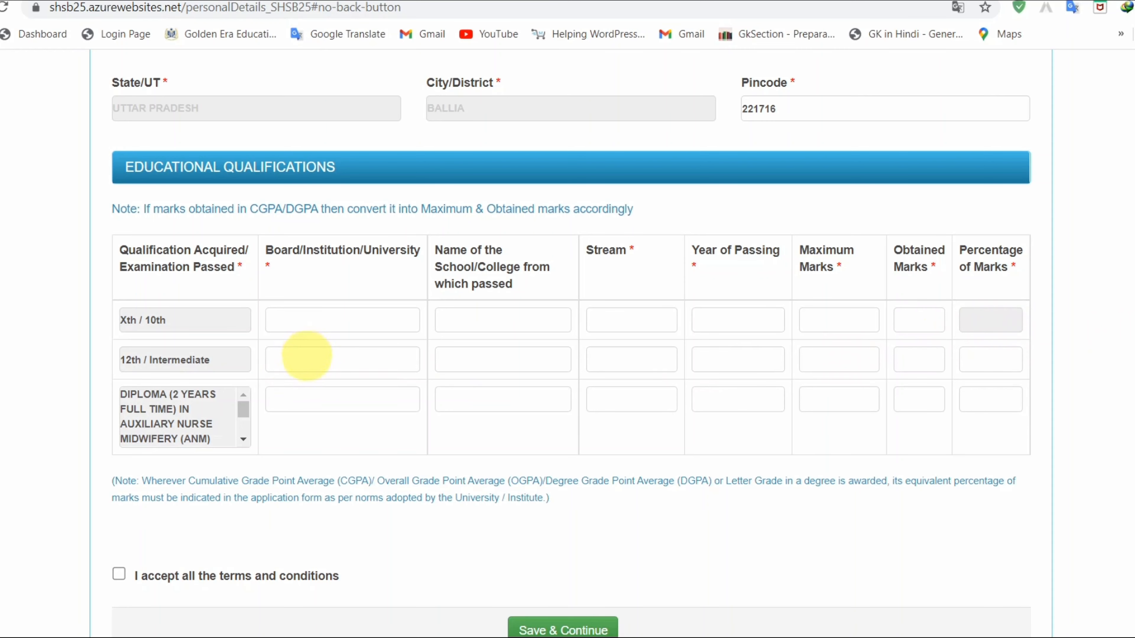
# - Fill the 12th row's board, stream and maximum marks, then accept the terms and conditions
pyautogui.click(308, 357)
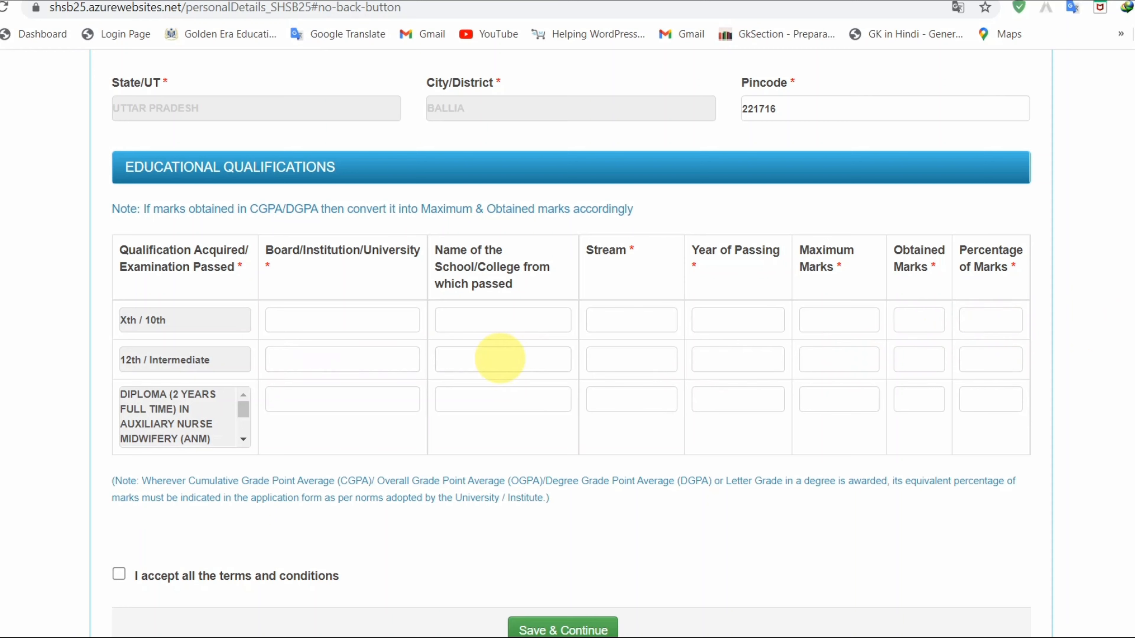
pyautogui.click(630, 362)
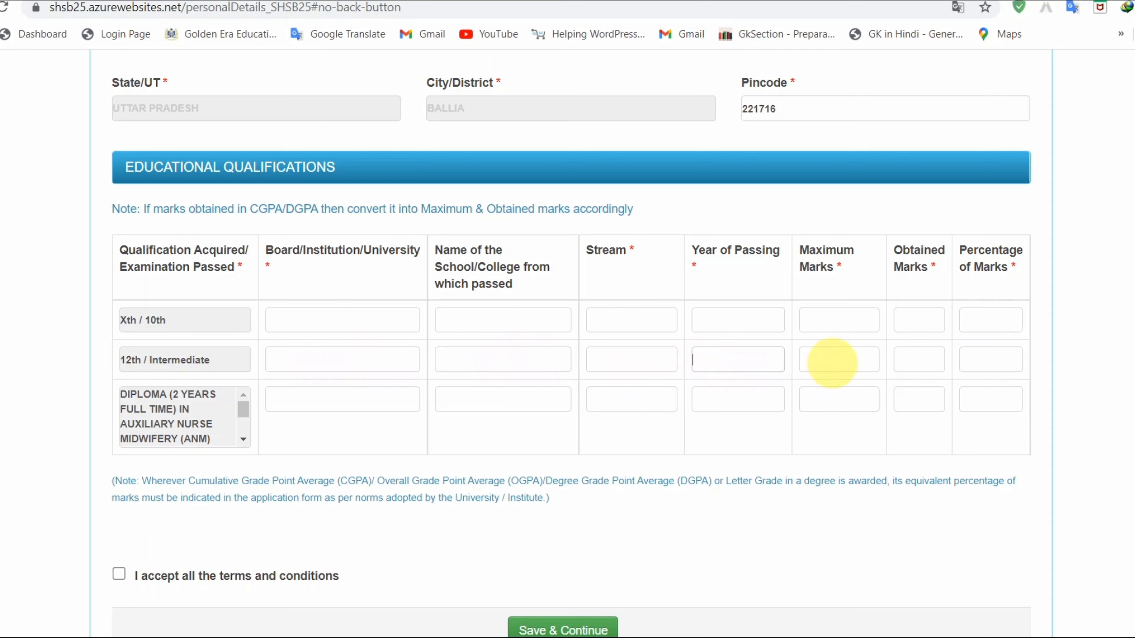
pyautogui.click(832, 363)
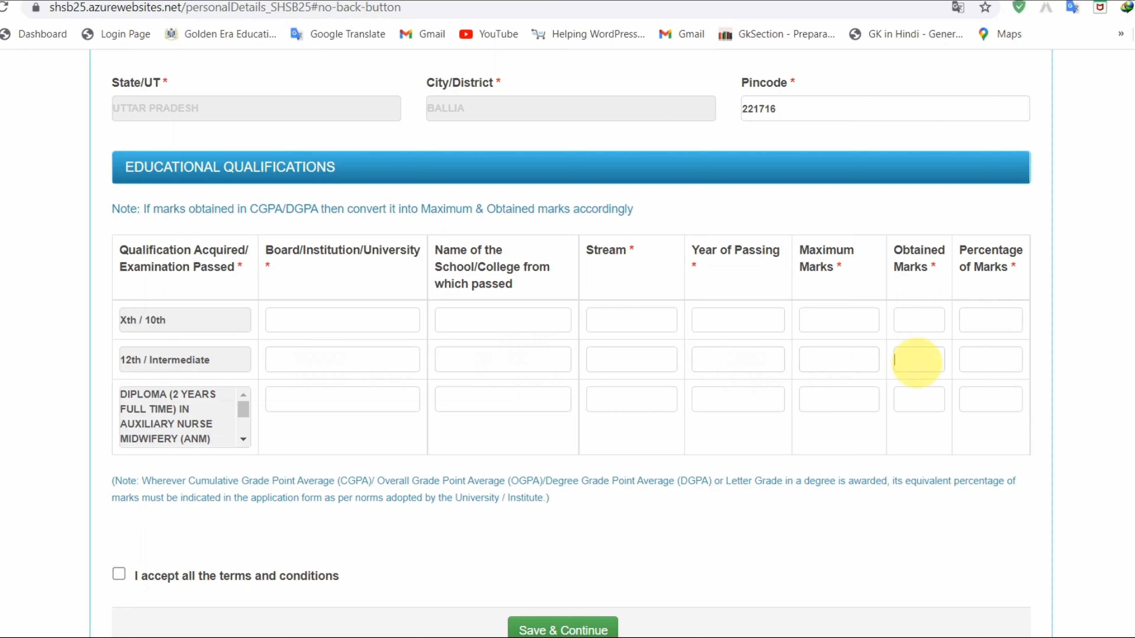
pyautogui.click(988, 360)
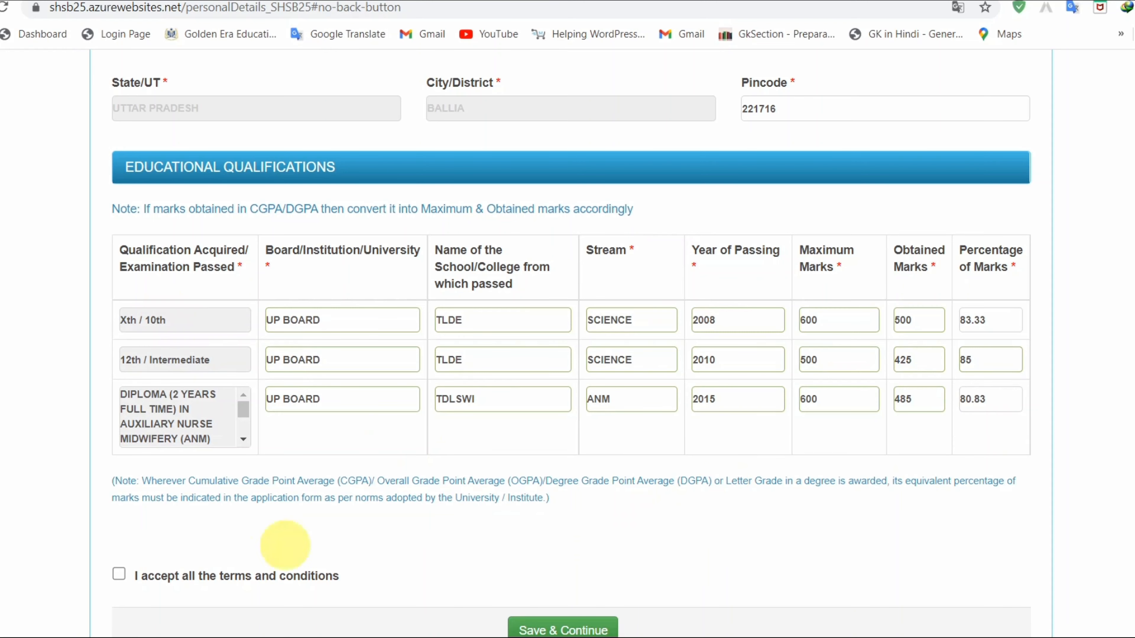
pyautogui.click(119, 573)
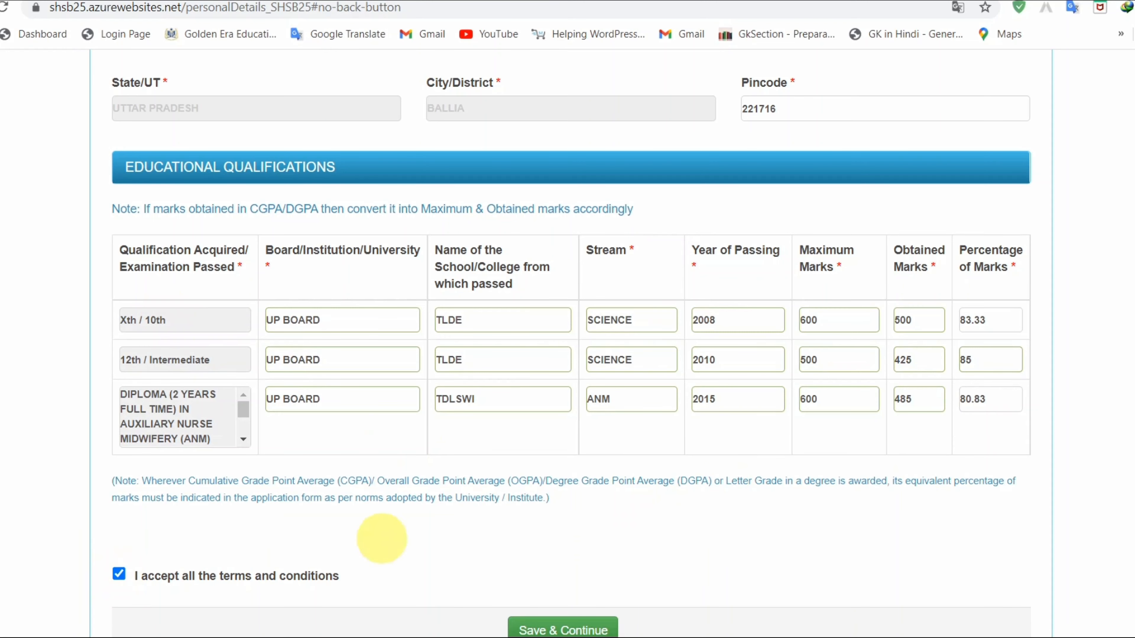
pyautogui.scroll(-3, 380, 538)
# - Save the details and highlight the 100-200 KB photograph size requirement
pyautogui.click(554, 521)
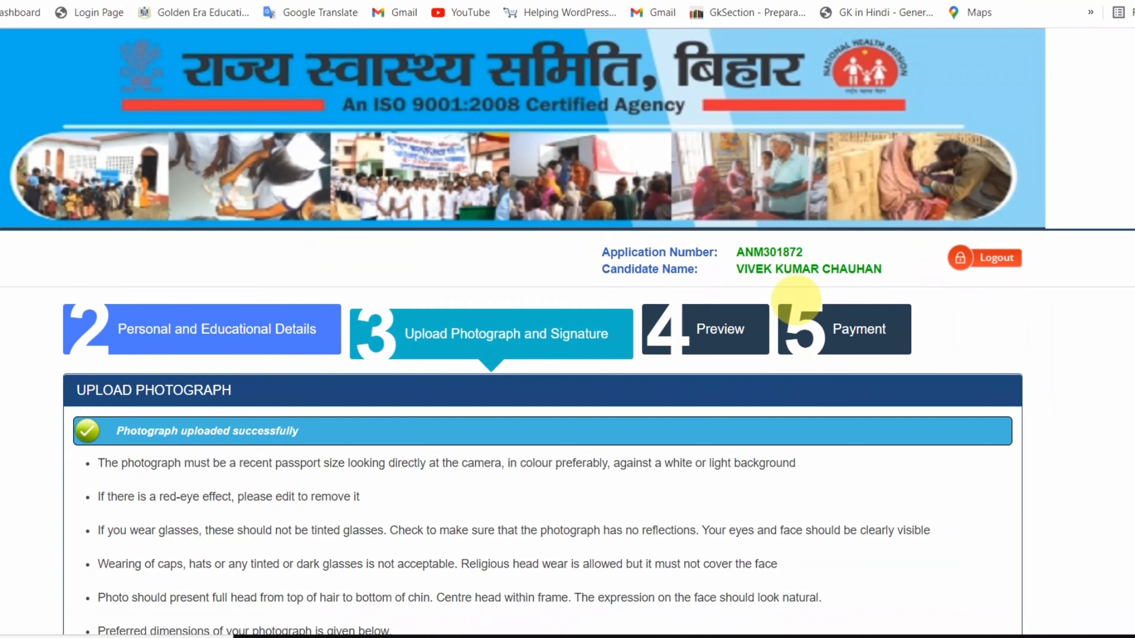
pyautogui.scroll(-7, 796, 298)
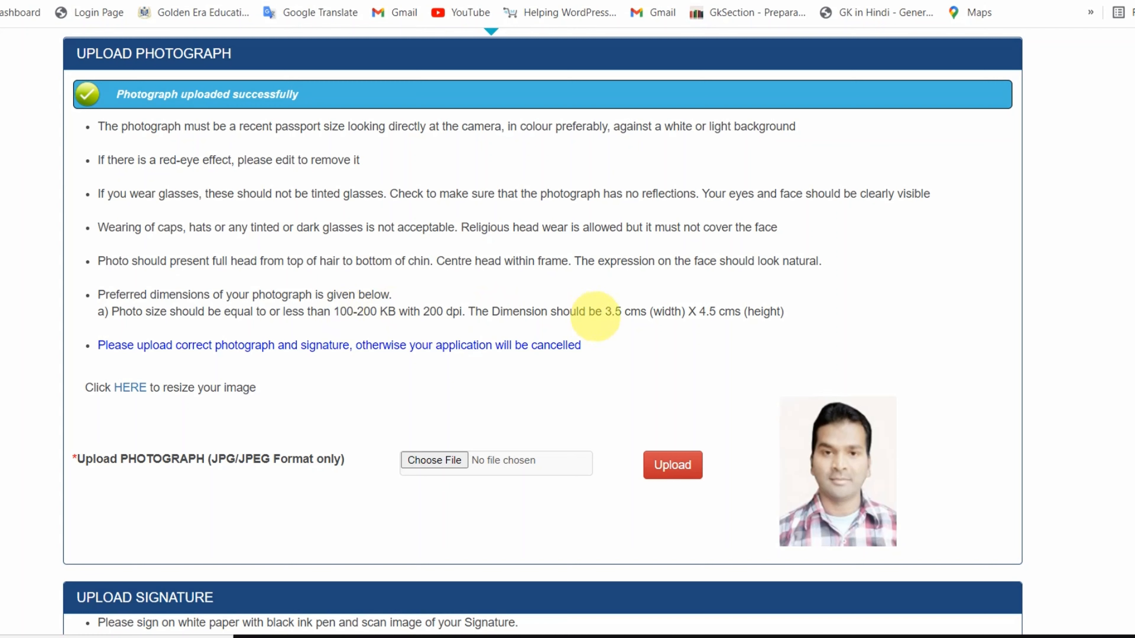
pyautogui.moveTo(331, 311); pyautogui.dragTo(782, 313)
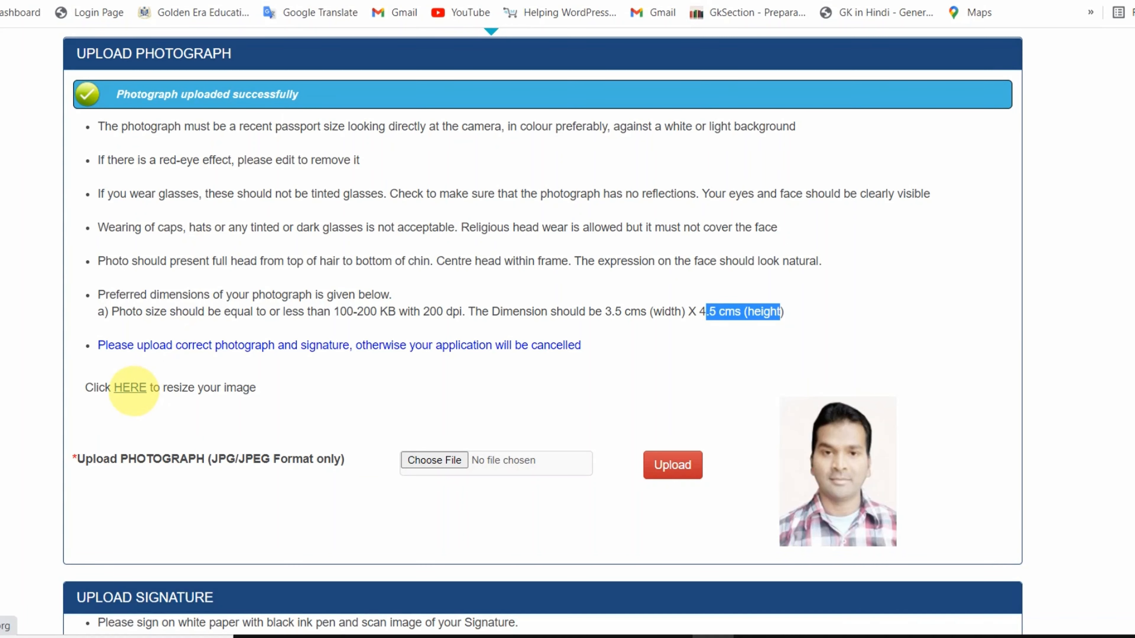
pyautogui.click(130, 388)
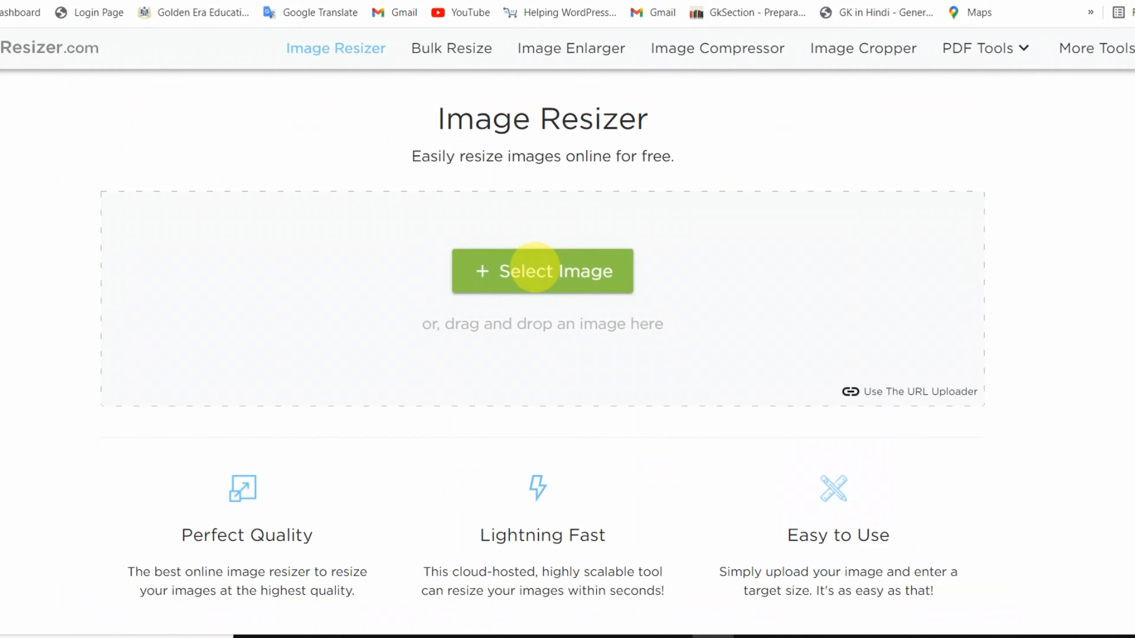
pyautogui.click(535, 267)
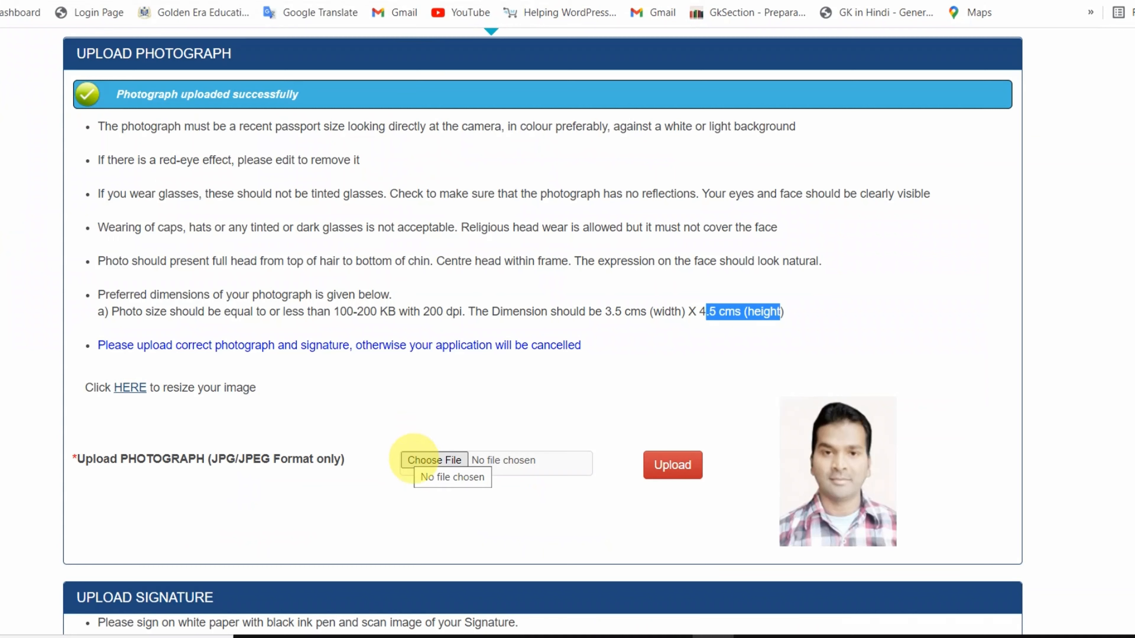
# - Choose the resized signature image for upload and save and continue to the preview
pyautogui.click(1095, 1)
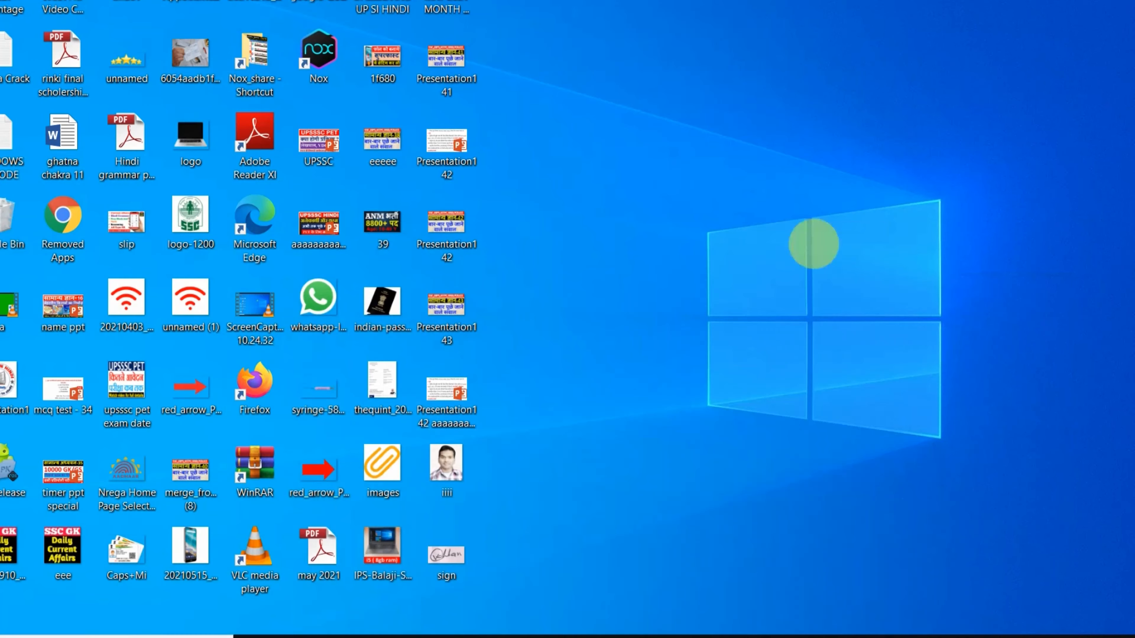
pyautogui.click(712, 637)
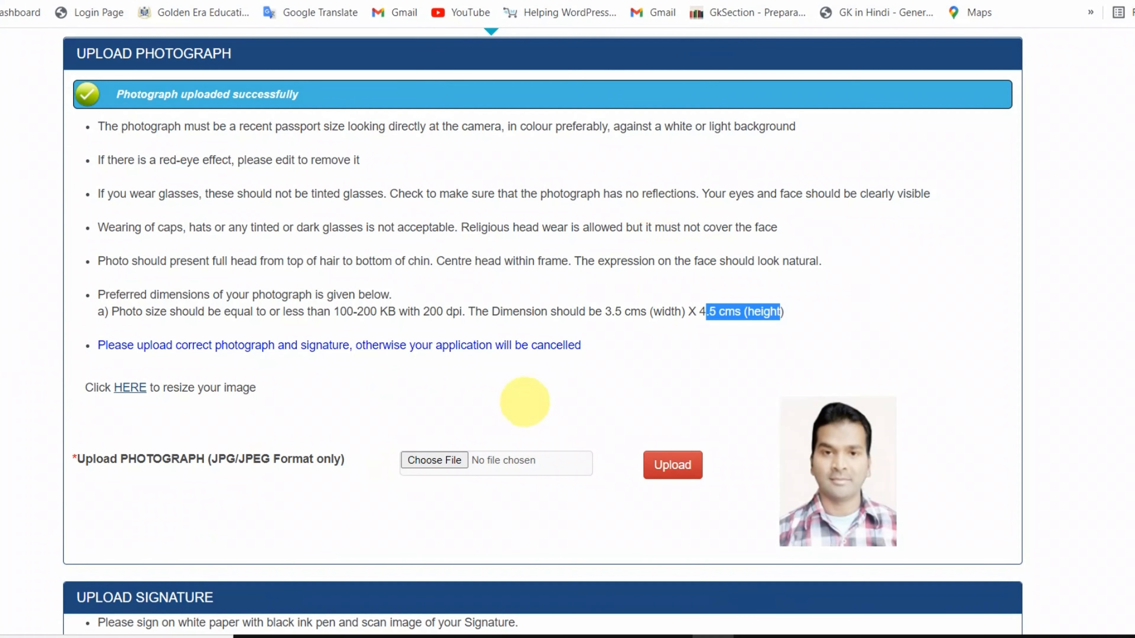
pyautogui.scroll(-5, 840, 380)
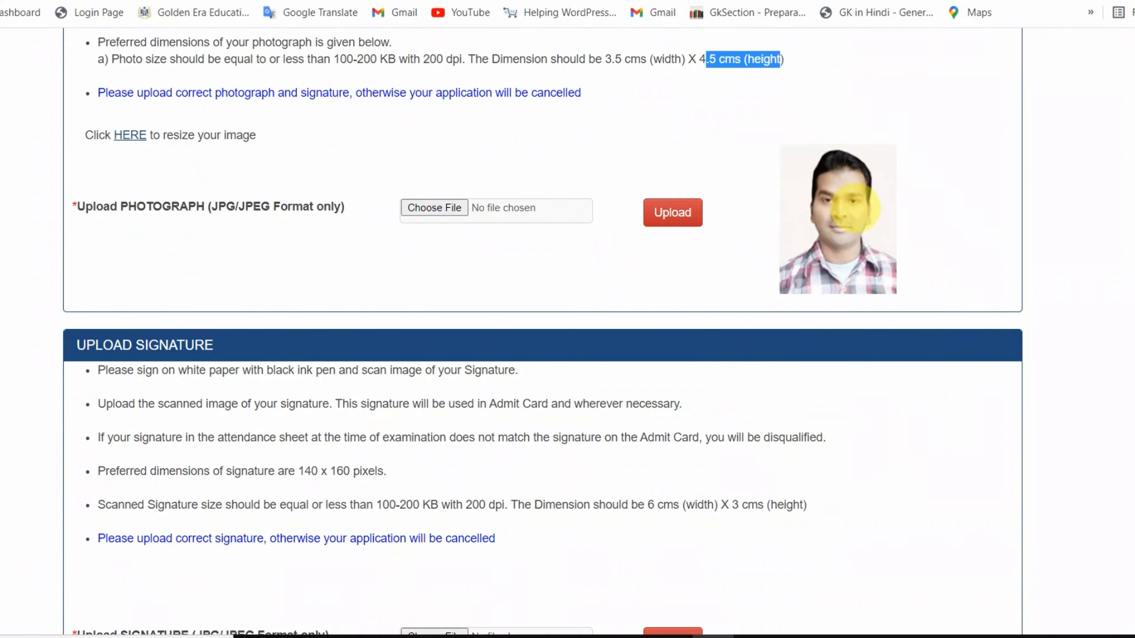
pyautogui.scroll(-4, 625, 442)
pyautogui.click(427, 453)
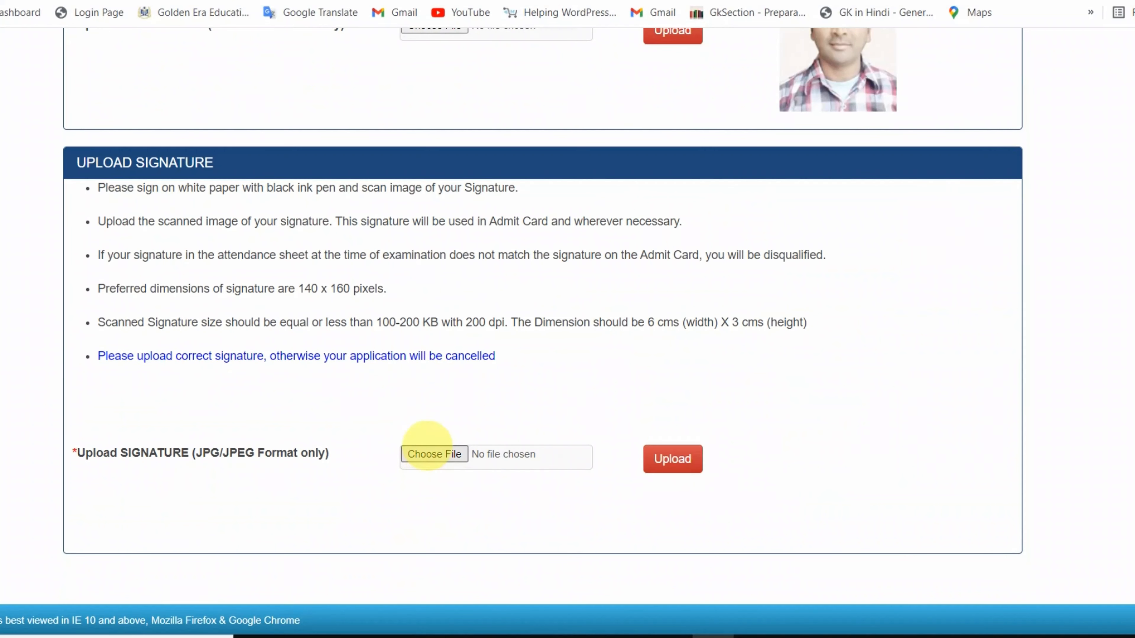
pyautogui.click(312, 172)
pyautogui.scroll(-2, 304, 179)
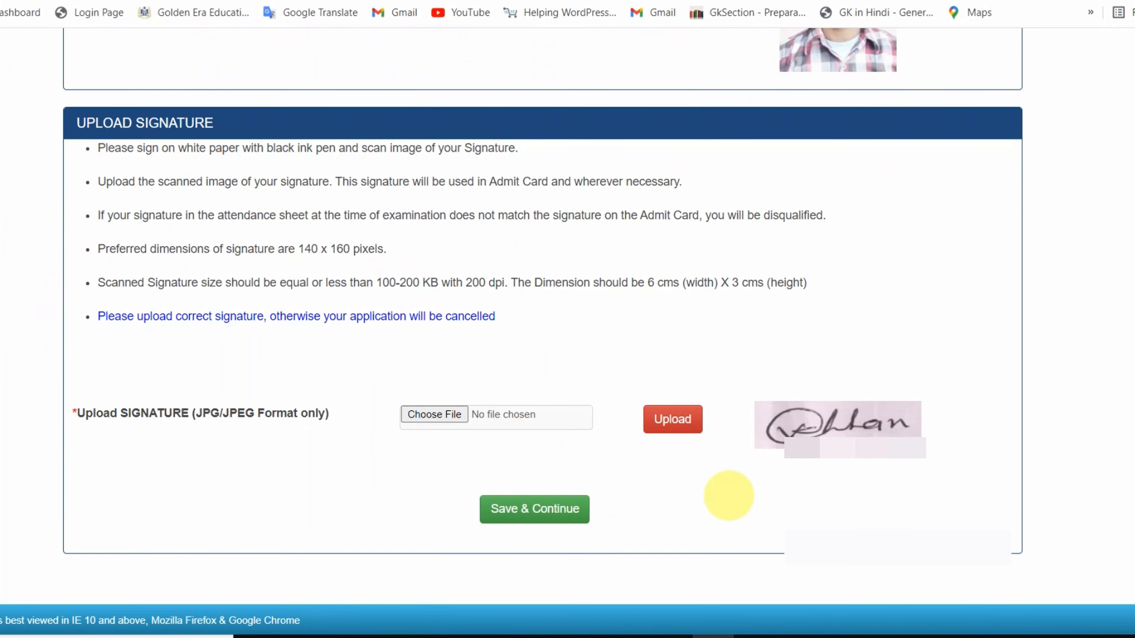
pyautogui.scroll(2, 729, 495)
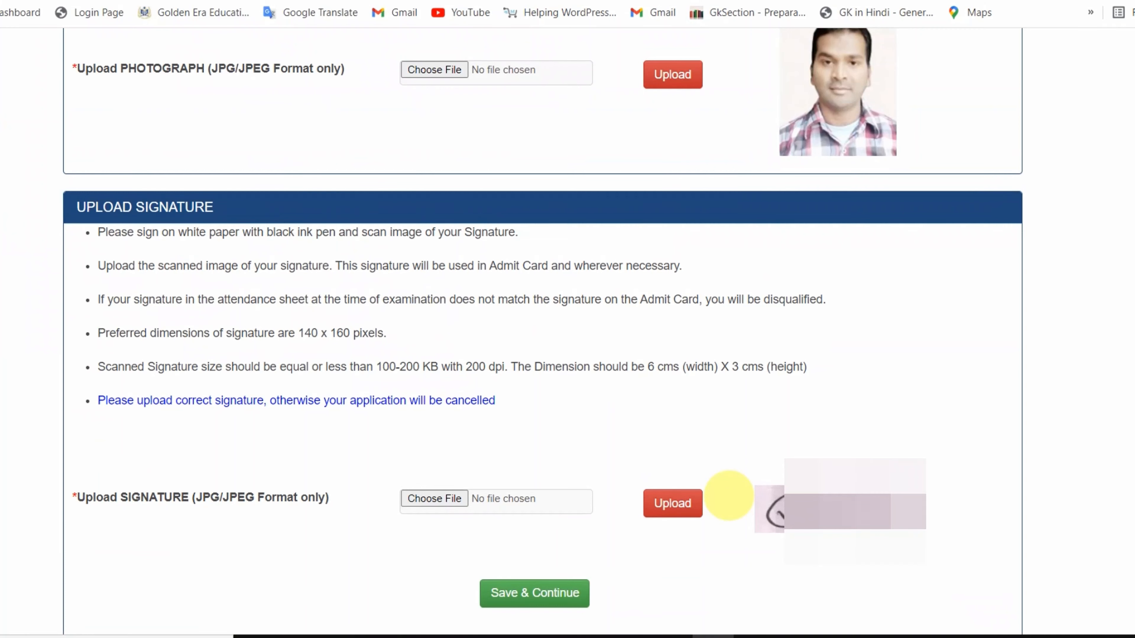
pyautogui.click(542, 592)
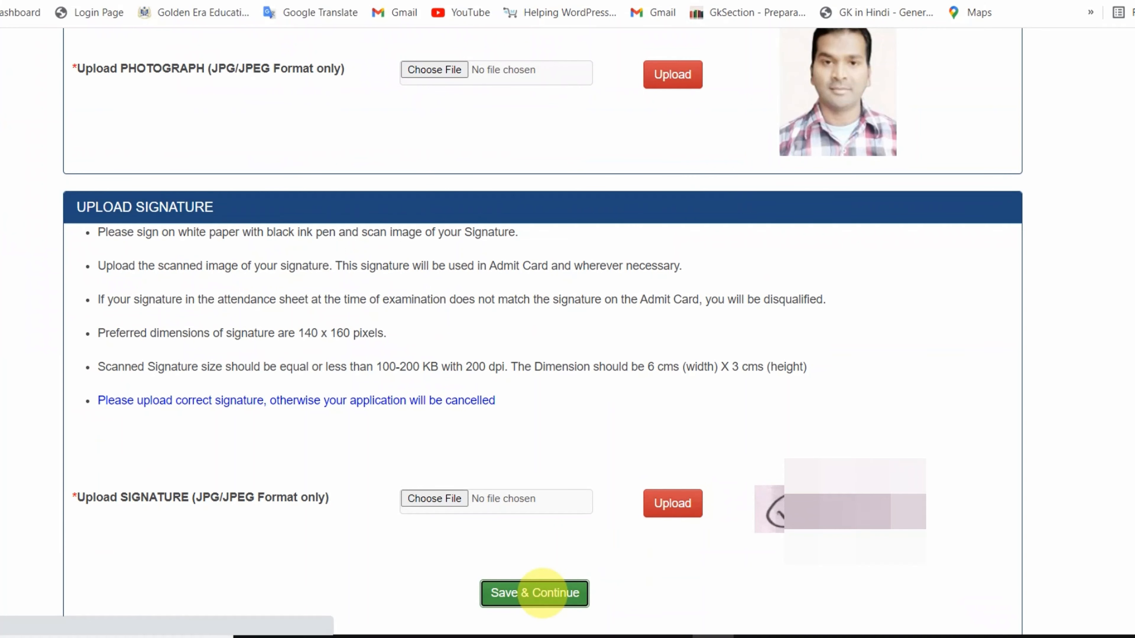
# - Scroll through the application preview to review the entered details
pyautogui.scroll(-3, 549, 471)
pyautogui.scroll(-3, 551, 472)
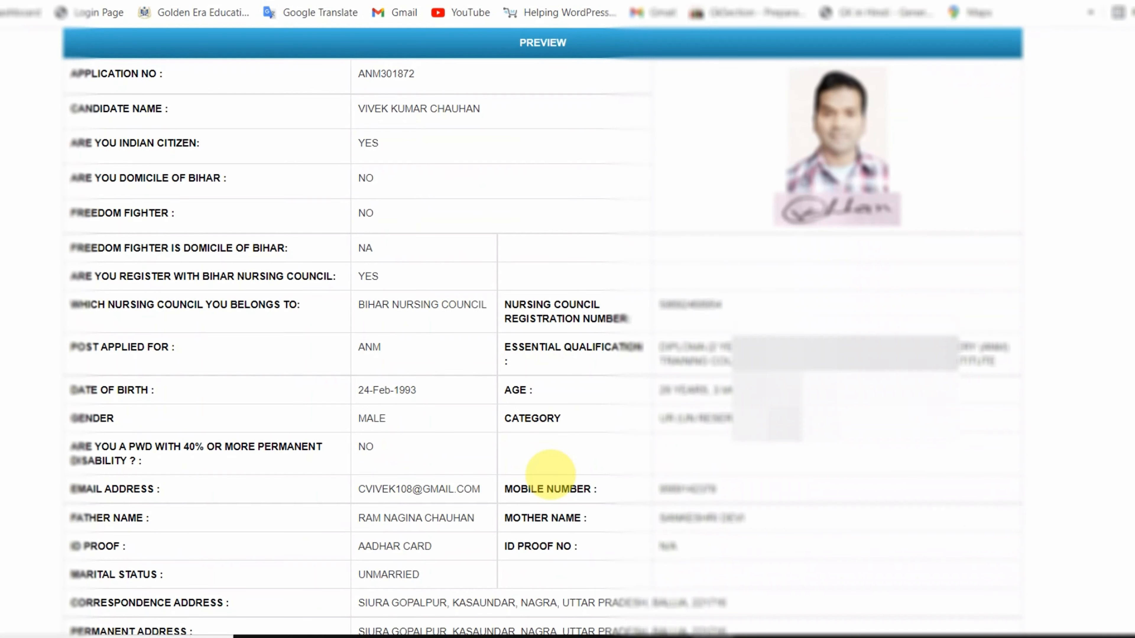
pyautogui.scroll(2, 550, 474)
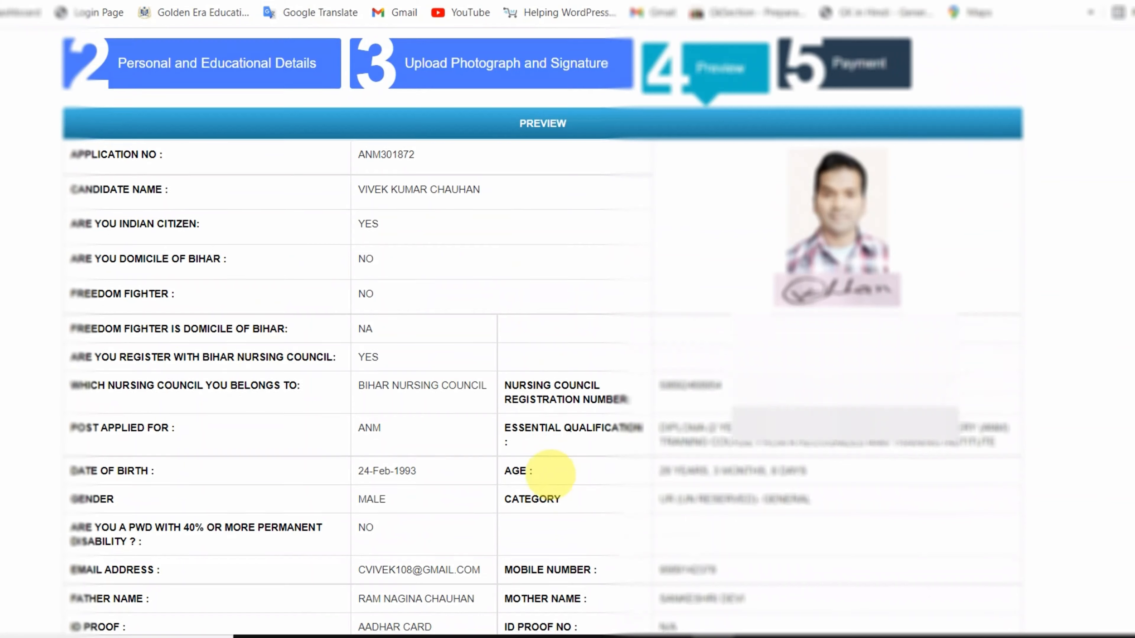
pyautogui.scroll(-7, 550, 474)
pyautogui.scroll(-6, 550, 475)
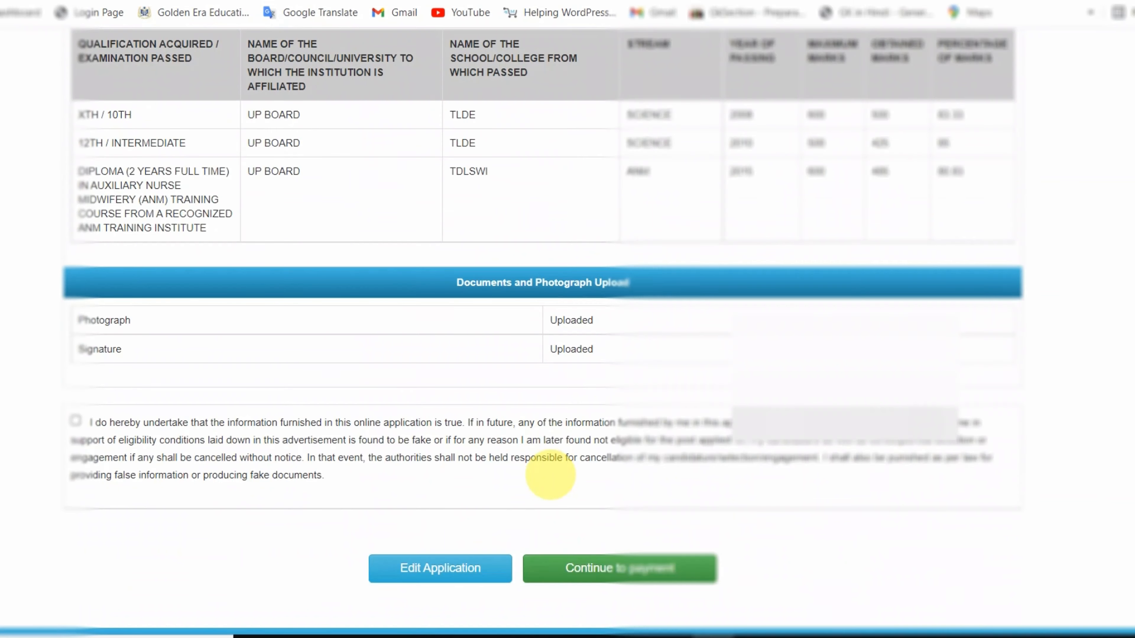
pyautogui.scroll(7, 556, 475)
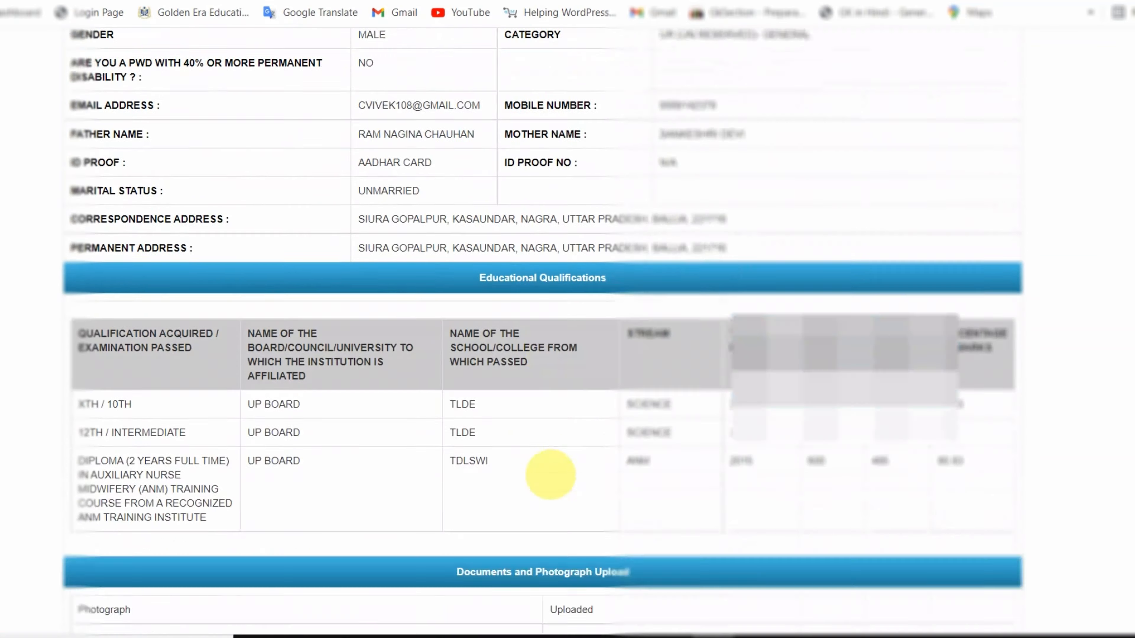
pyautogui.scroll(-8, 552, 473)
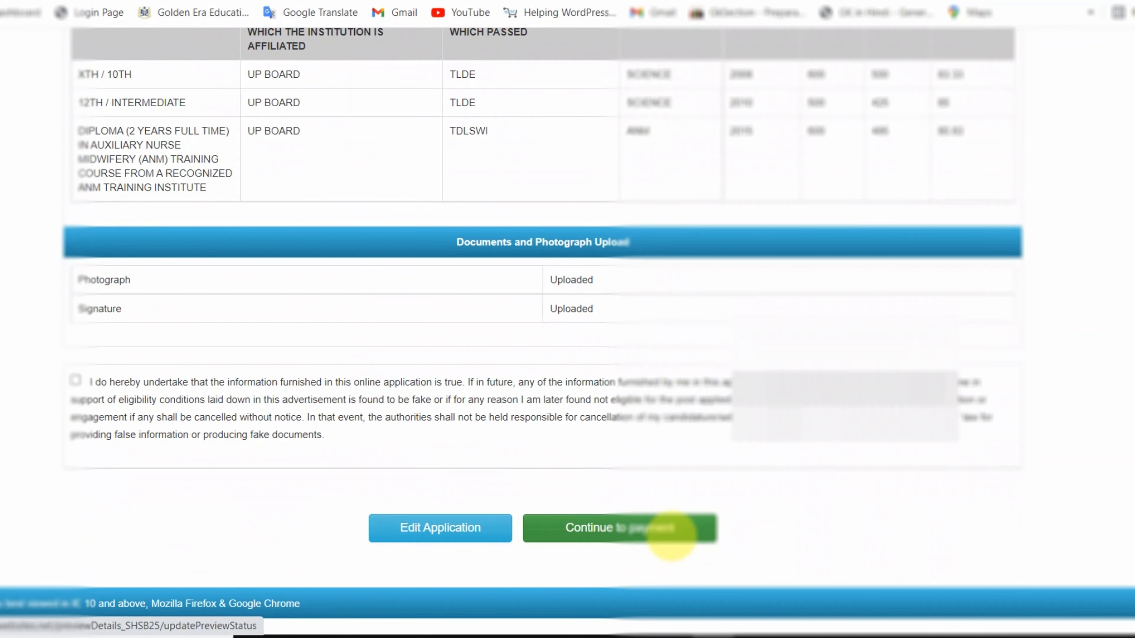
pyautogui.scroll(4, 654, 517)
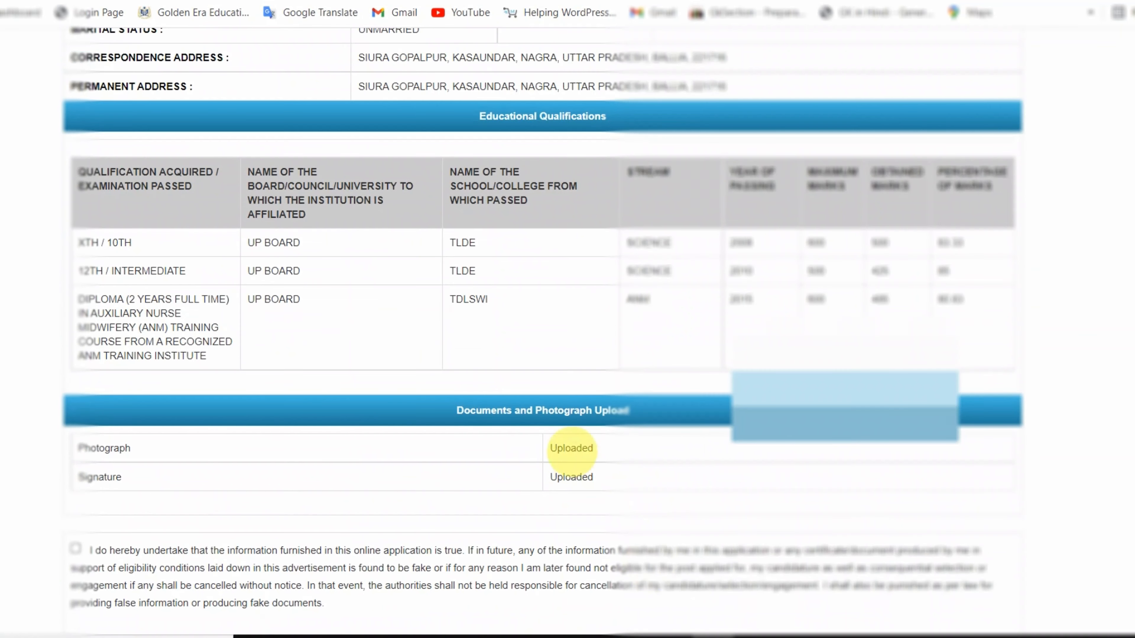
pyautogui.scroll(-4, 572, 448)
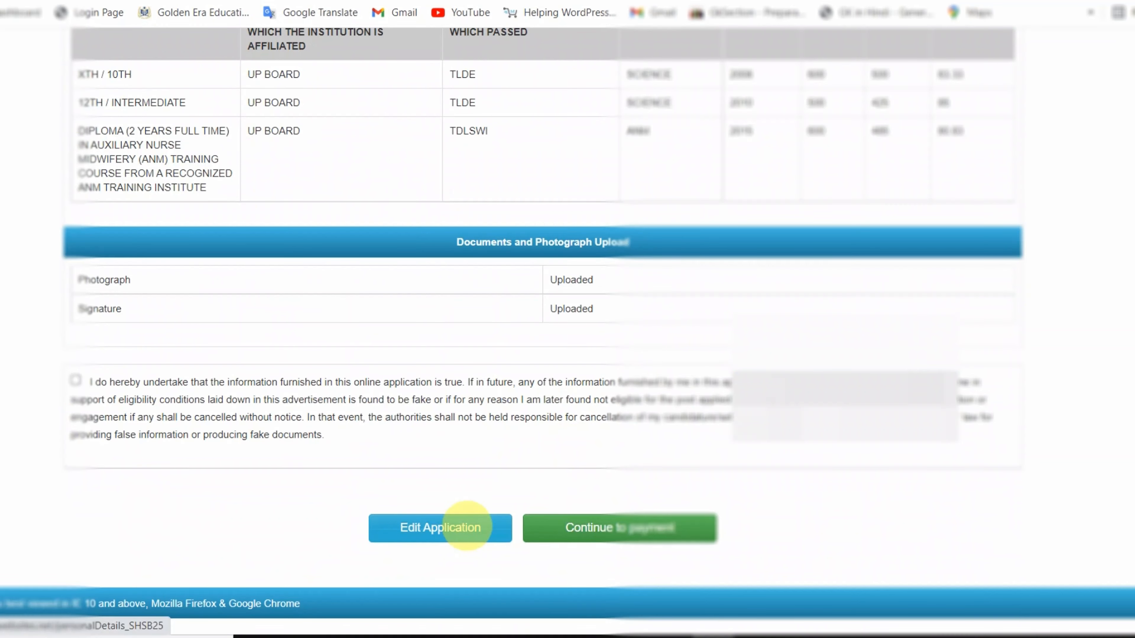
pyautogui.scroll(15, 467, 526)
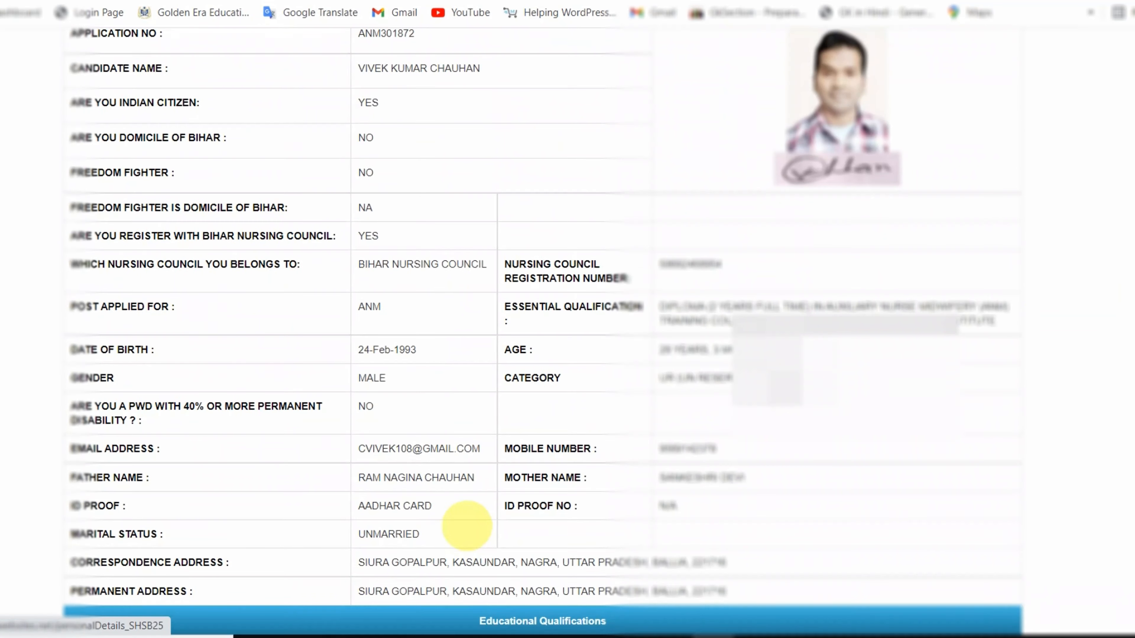
# - Accept the declaration and continue to the payment step showing 500 to pay
pyautogui.scroll(-16, 467, 525)
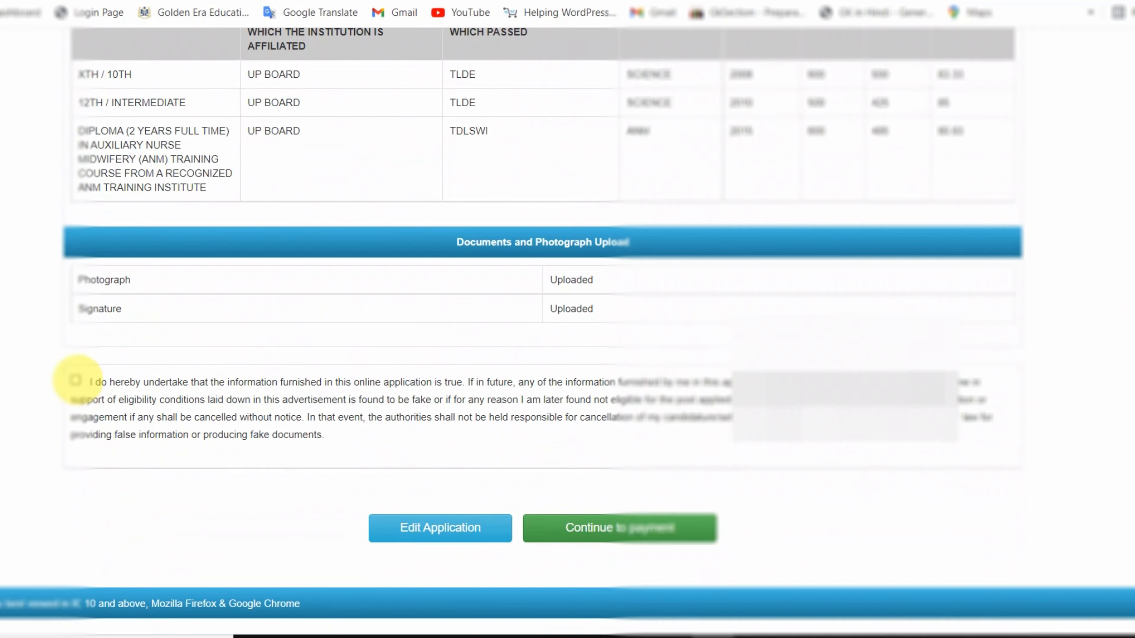
pyautogui.click(75, 380)
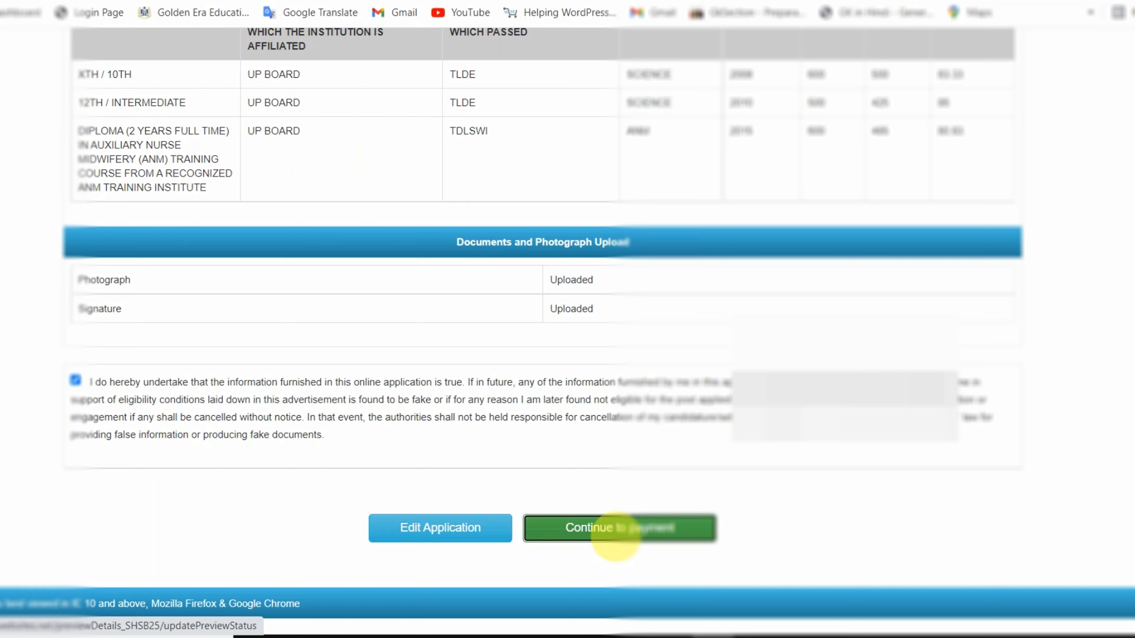
pyautogui.click(616, 535)
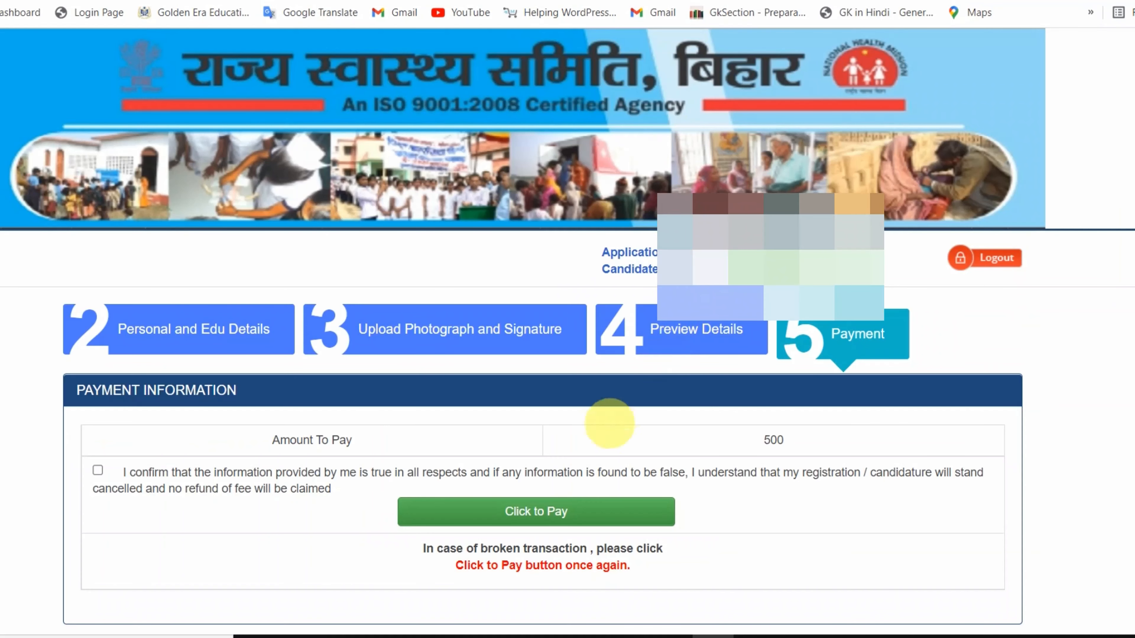
# - Verify the 500 fee, tick the declaration, and proceed to payment, accepting the no-changes warning
pyautogui.moveTo(264, 441); pyautogui.dragTo(368, 440)
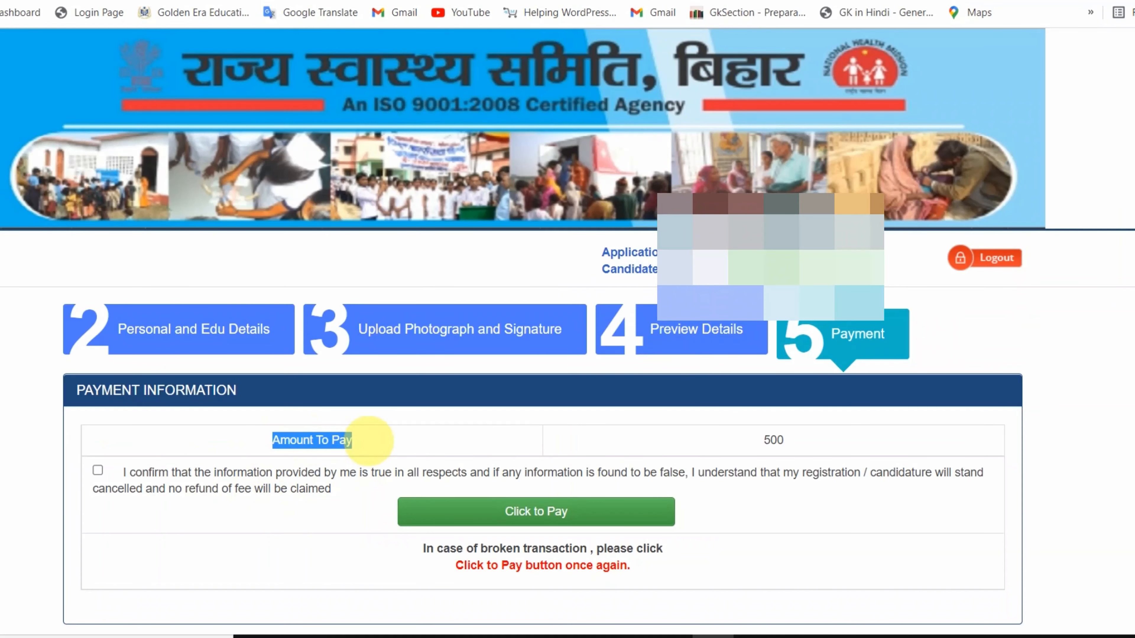
pyautogui.moveTo(760, 439); pyautogui.dragTo(791, 443)
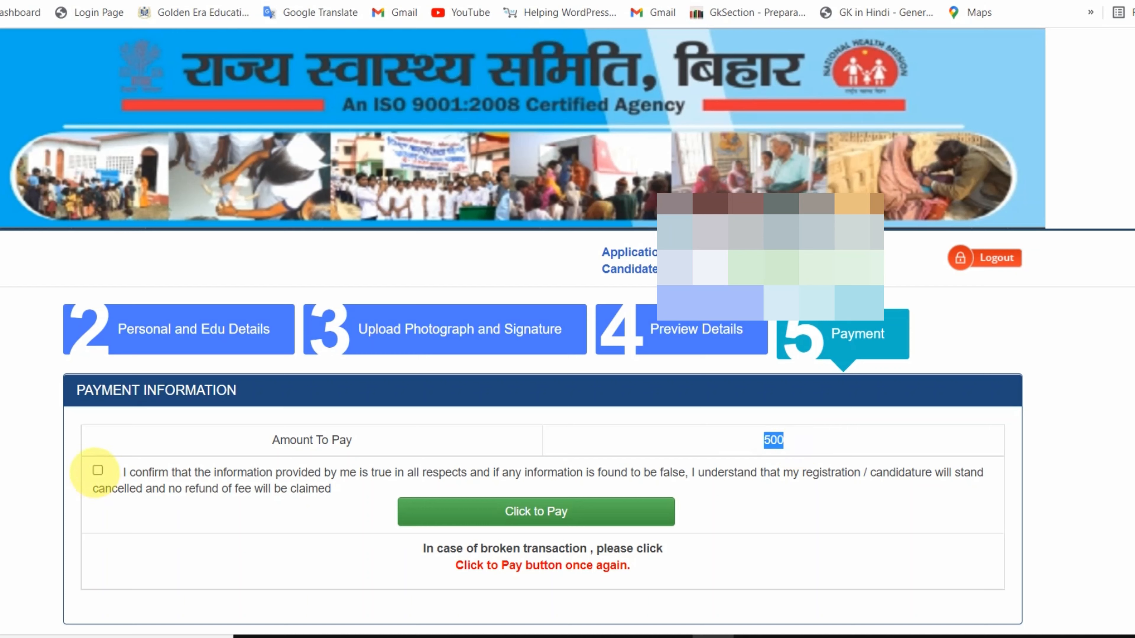
pyautogui.click(97, 470)
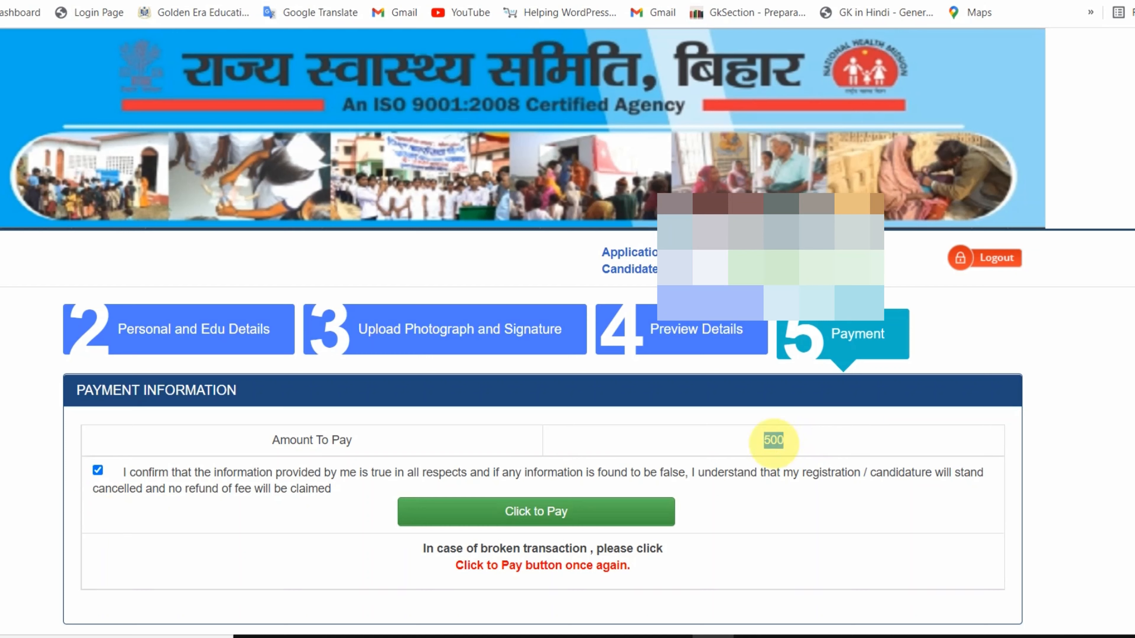
pyautogui.click(538, 513)
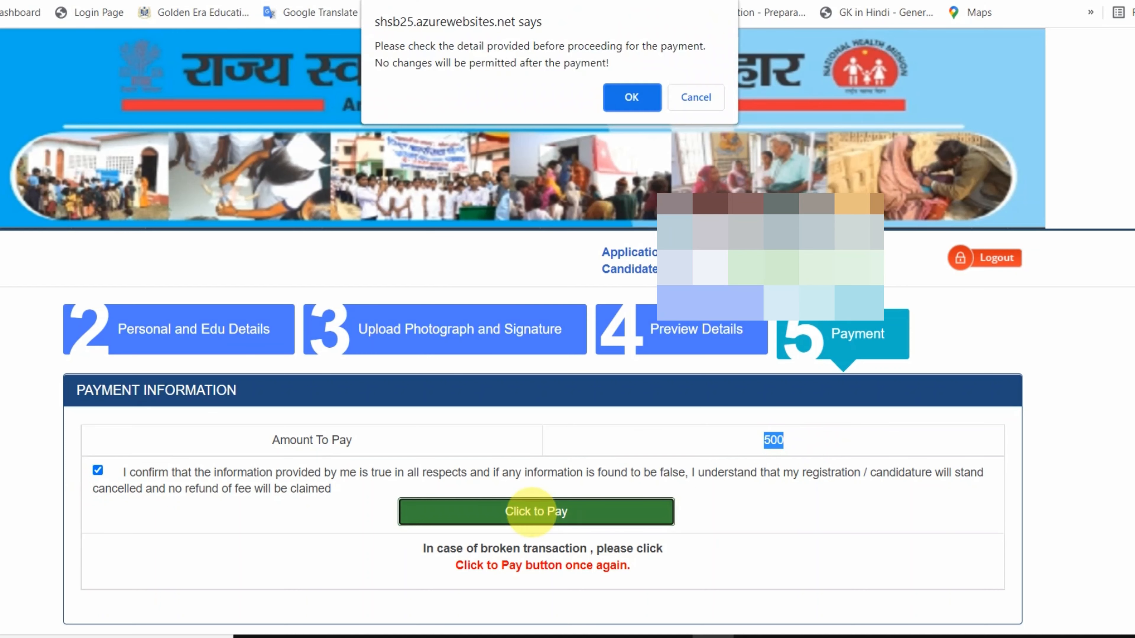
pyautogui.click(626, 98)
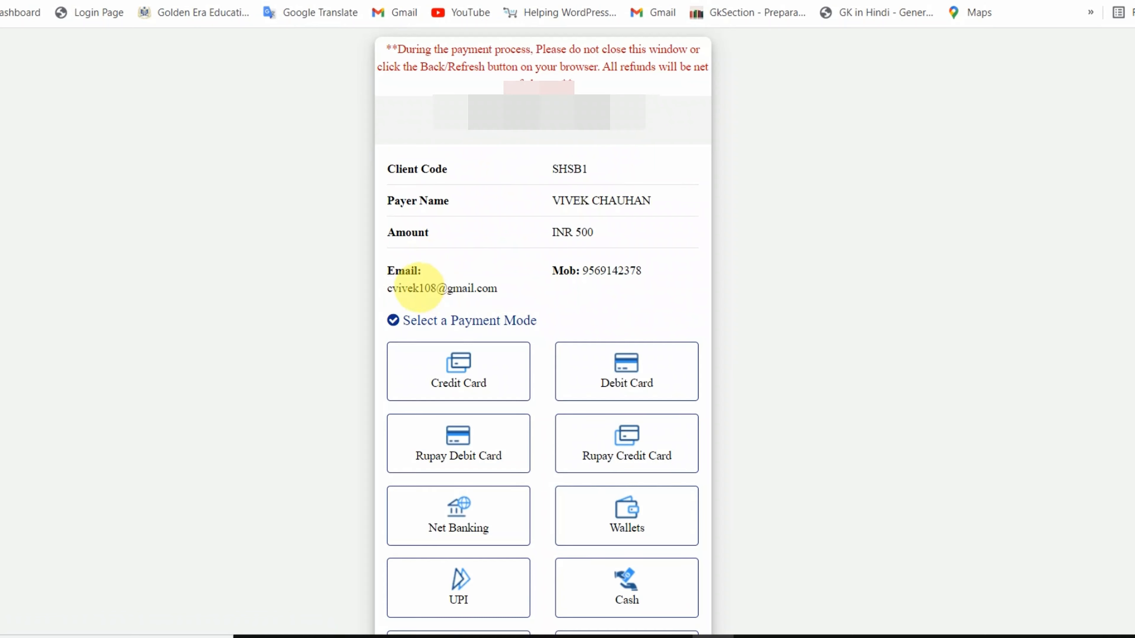
# - Review the payer details and payment mode options on the SabPaisa INR 500 payment page
pyautogui.moveTo(419, 288); pyautogui.dragTo(452, 288)
pyautogui.scroll(-3, 453, 281)
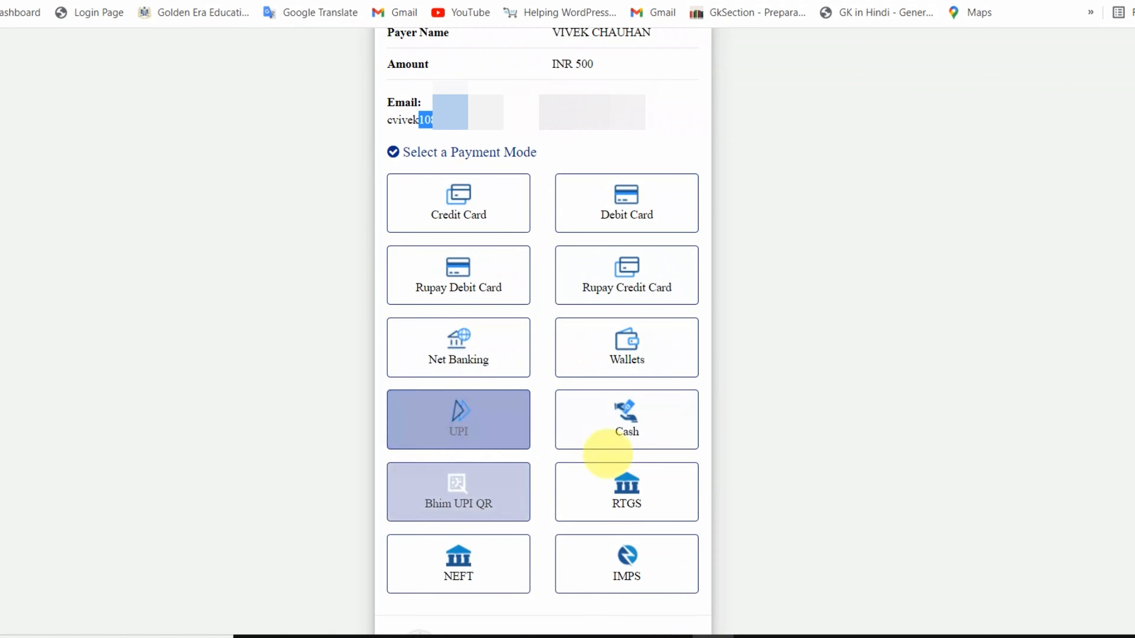
pyautogui.scroll(-2, 581, 581)
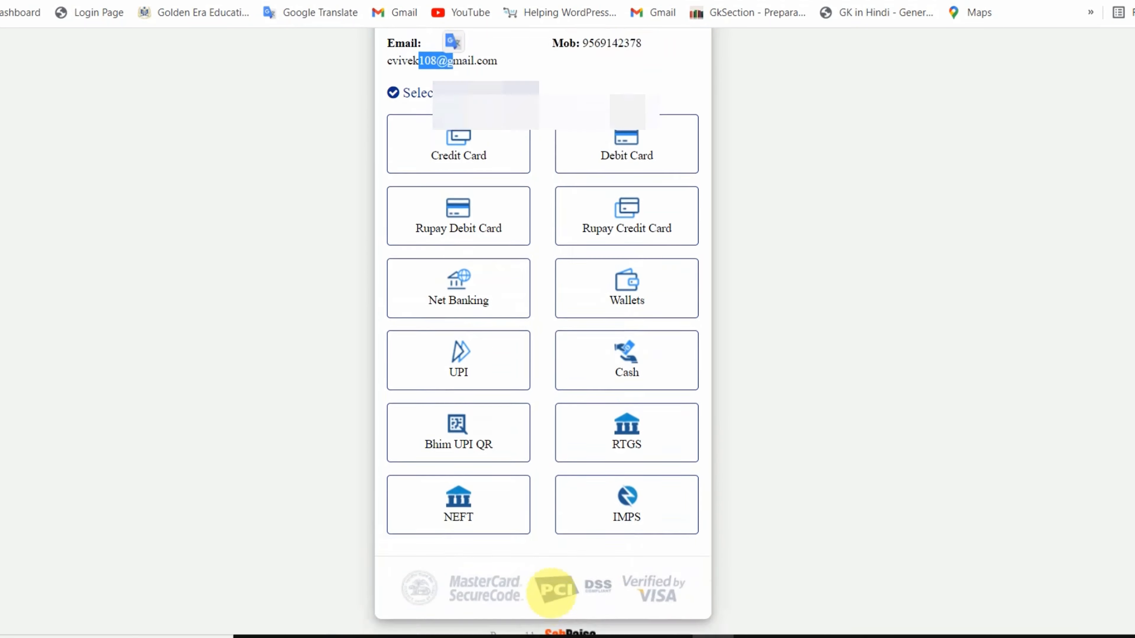
pyautogui.scroll(4, 469, 392)
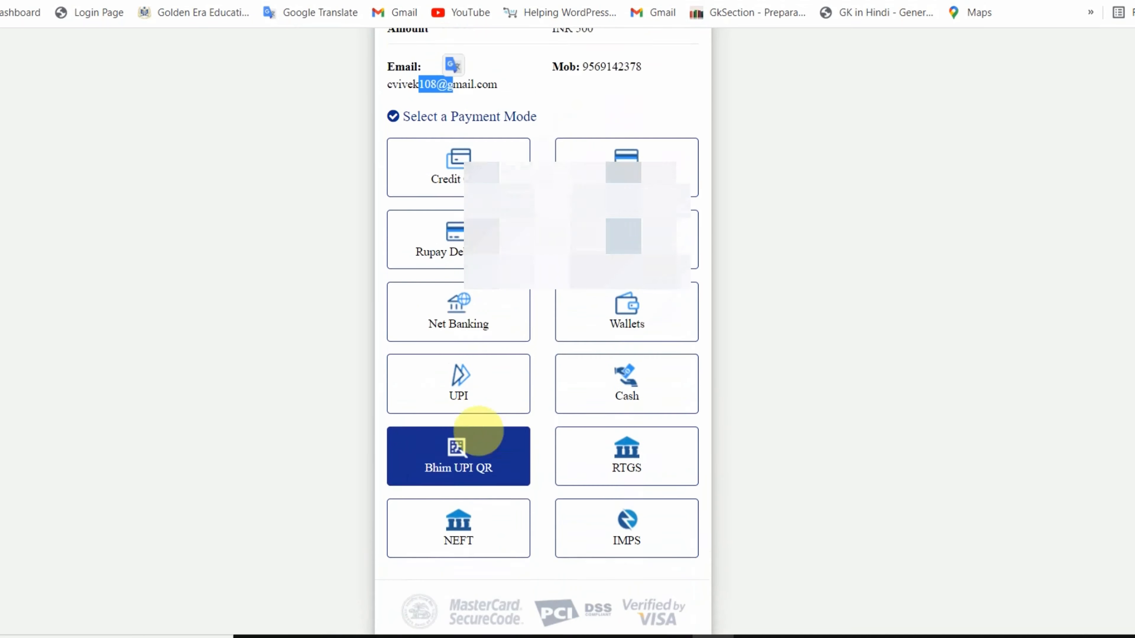
pyautogui.scroll(2, 477, 471)
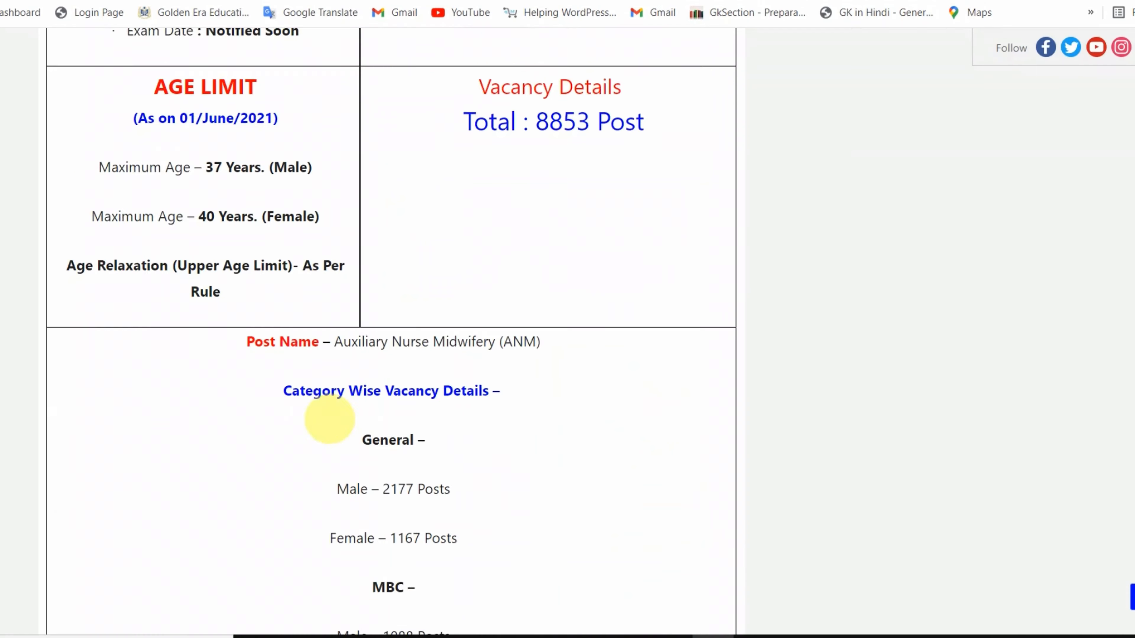
pyautogui.scroll(20, 327, 492)
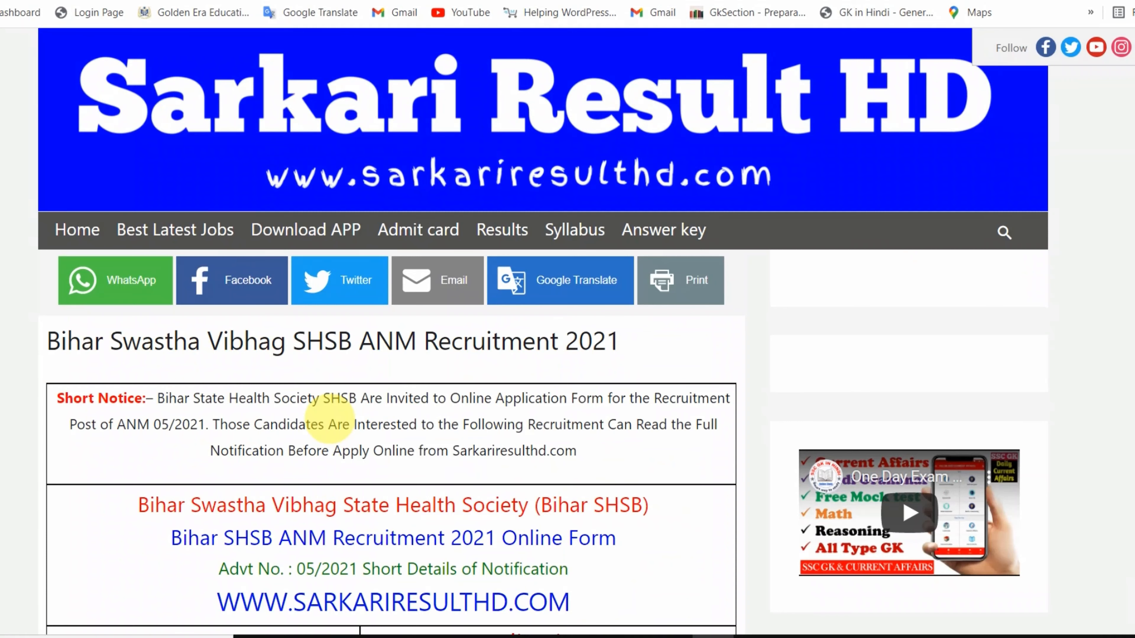
# - Scroll the Bihar SHSB ANM Recruitment 2021 notice to the 500/- fee and 8853-post vacancy details
pyautogui.scroll(-8, 330, 422)
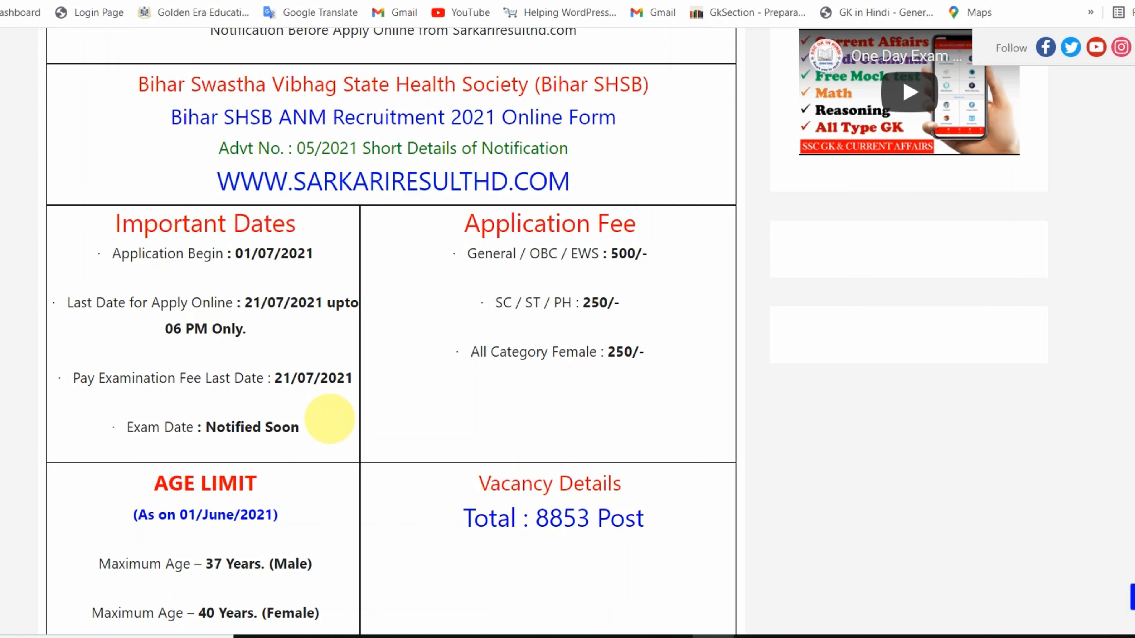
pyautogui.scroll(-10, 329, 419)
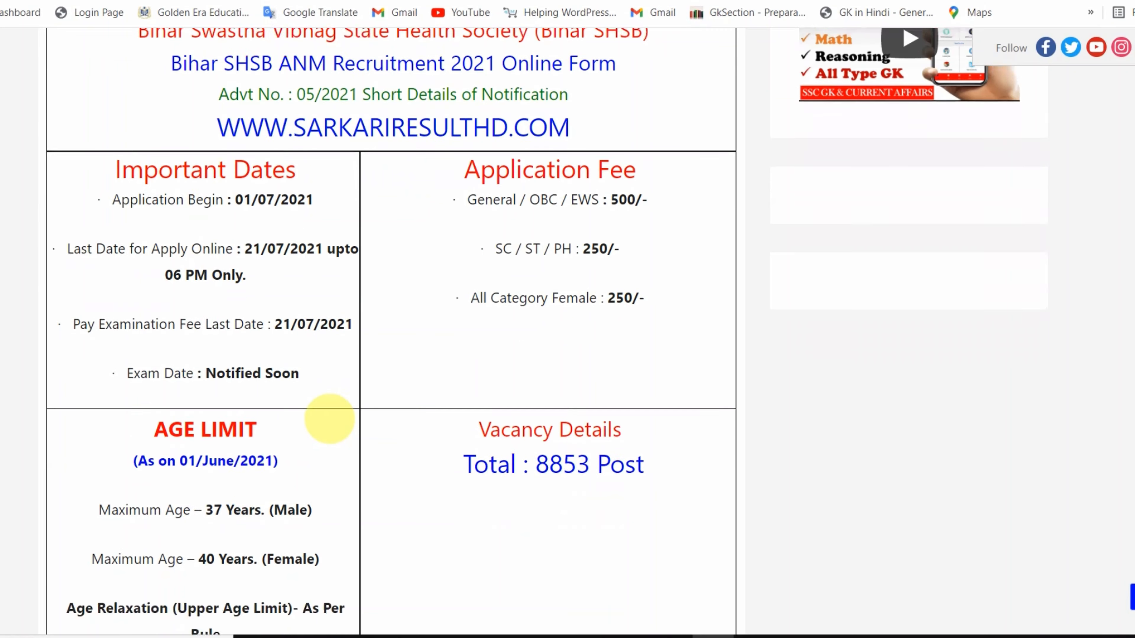